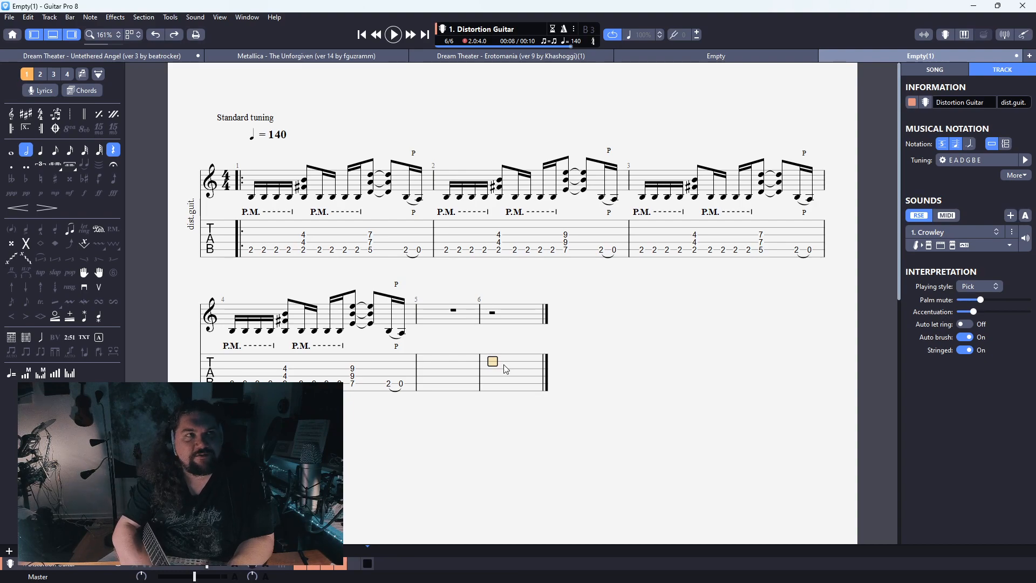
# Enter a fret 10 note on the B string at the start of bar 6
pyautogui.write('1')
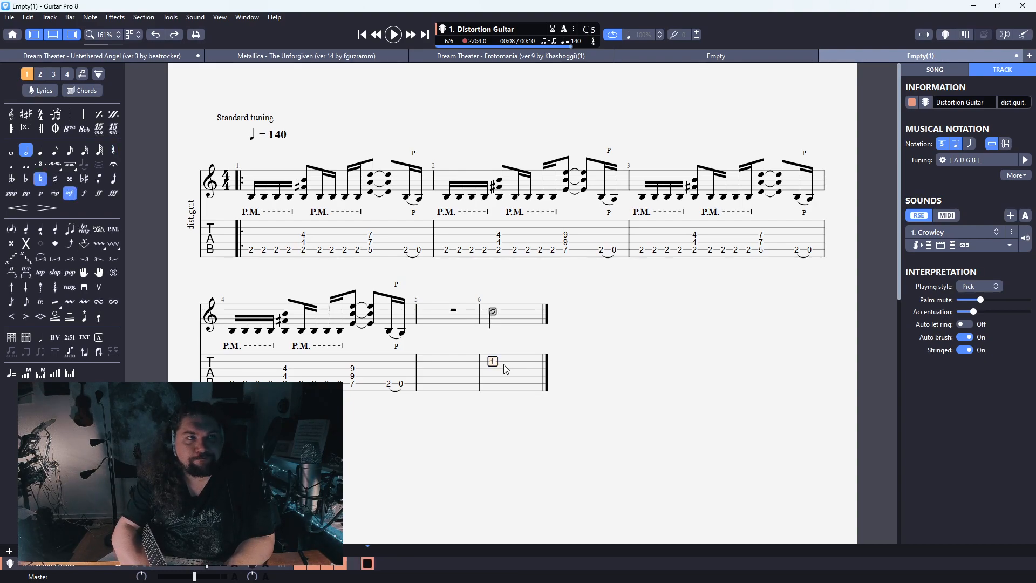
pyautogui.press('KP_Add')
pyautogui.write('0')
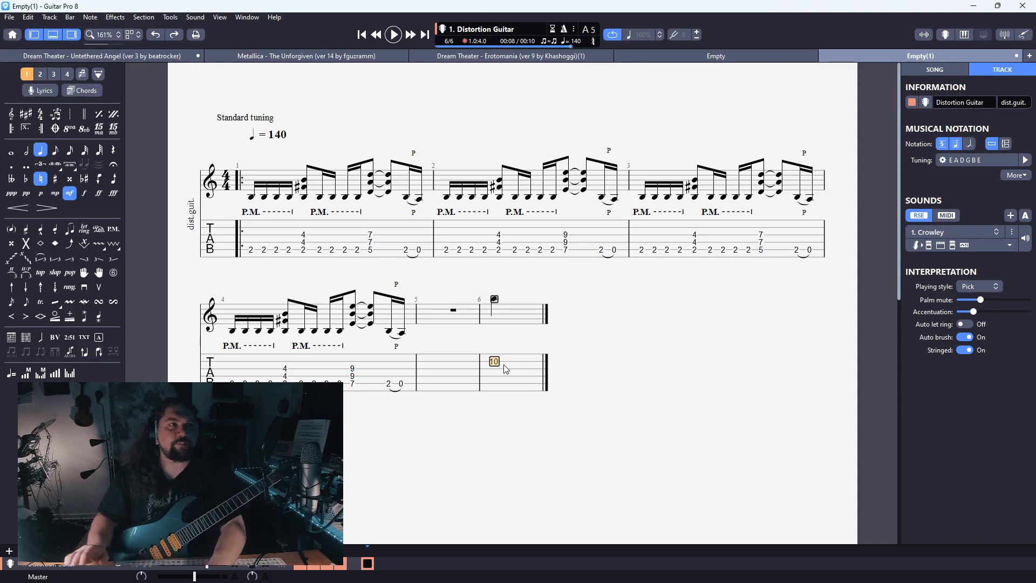
# Apply a full bend to the fret 10 note in bar 6 and play it back
pyautogui.press('b')
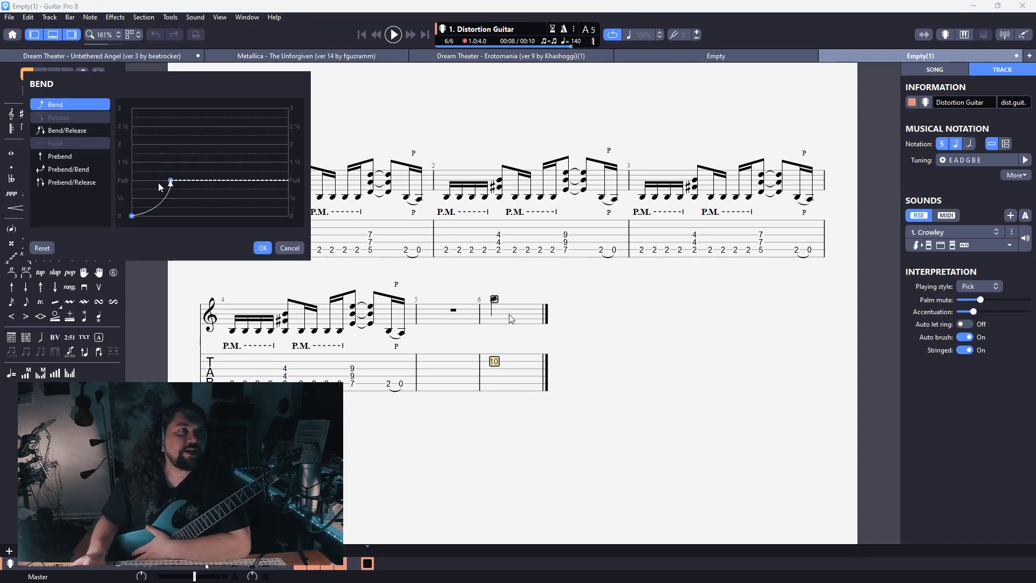
pyautogui.moveTo(171, 181); pyautogui.dragTo(168, 198)
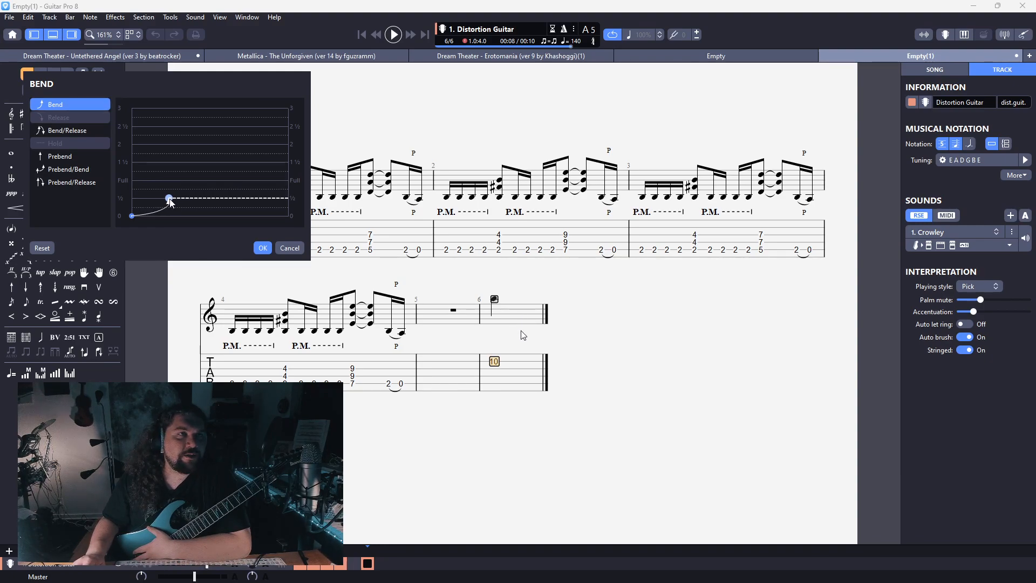
pyautogui.moveTo(170, 199); pyautogui.dragTo(173, 181)
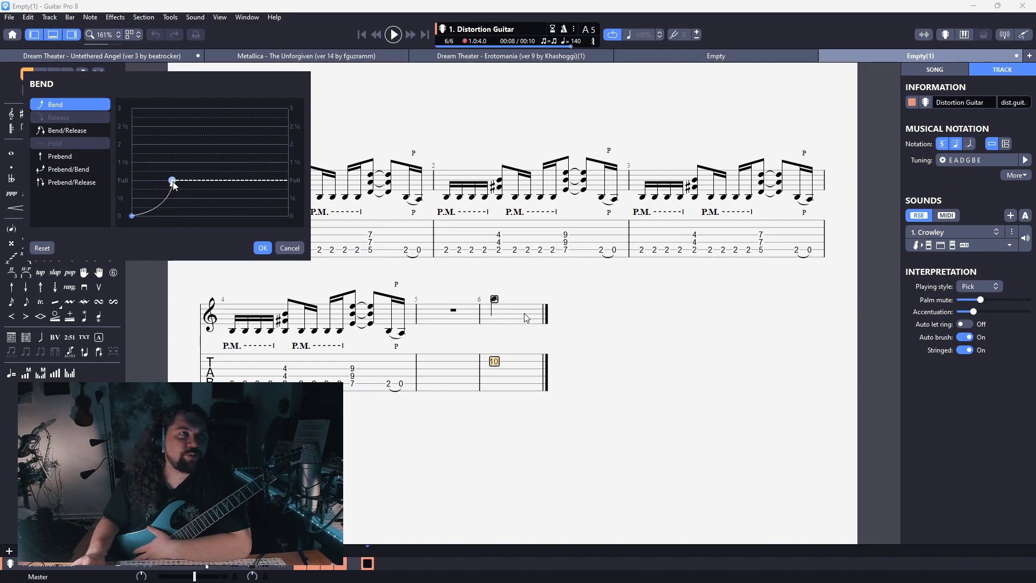
pyautogui.click(263, 248)
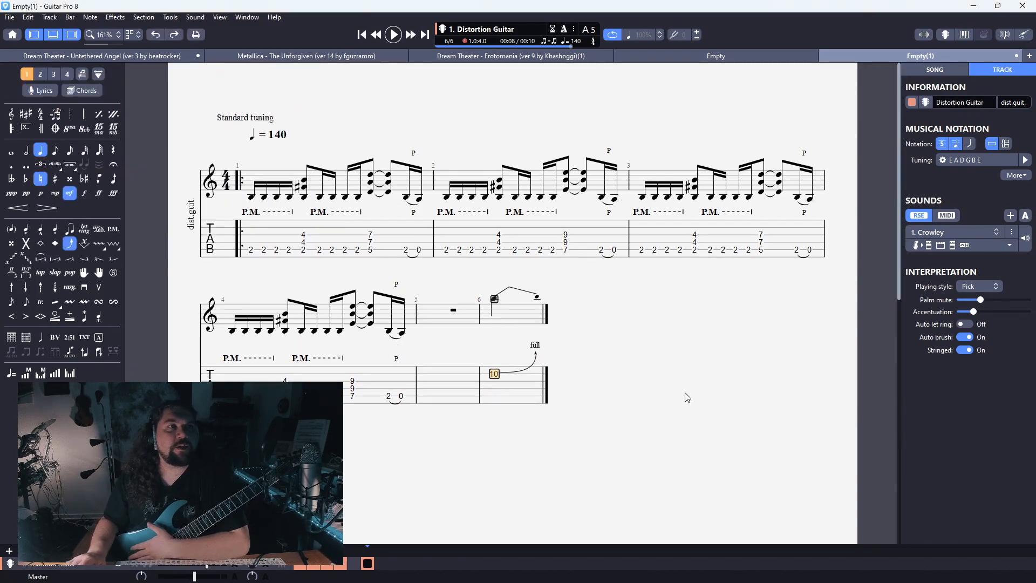
pyautogui.press('space')
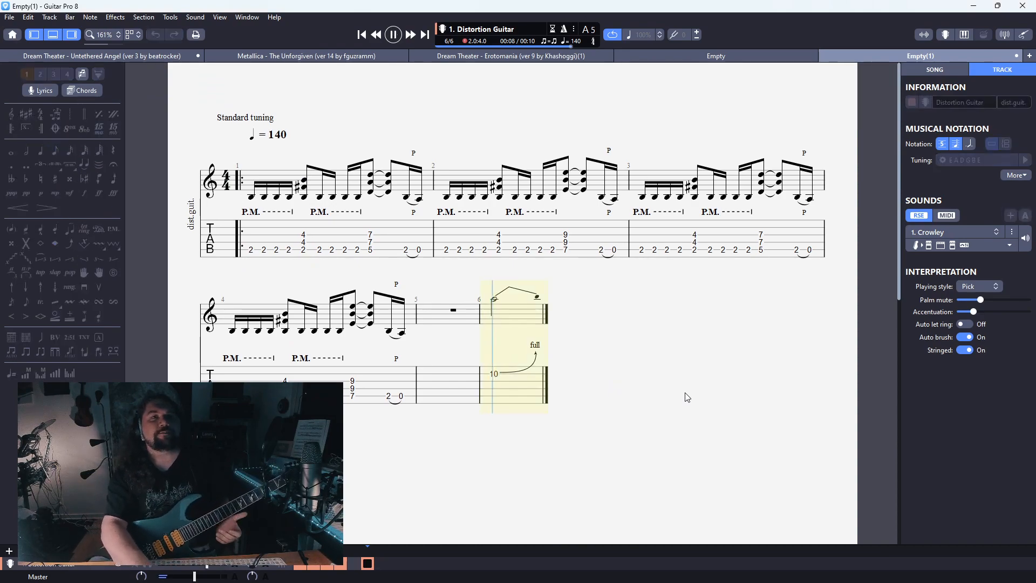
pyautogui.press('Right')
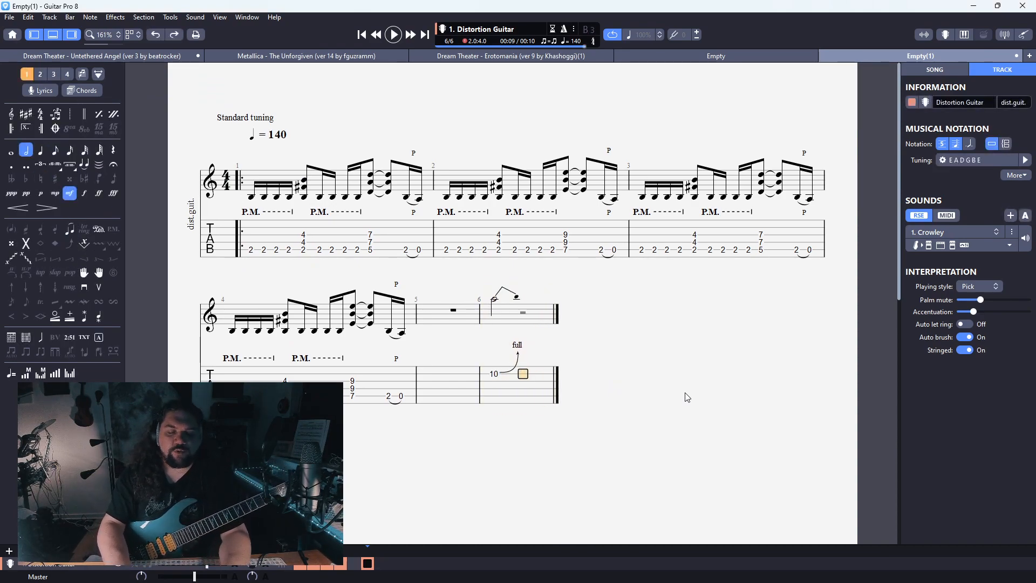
pyautogui.press('v')
pyautogui.press('Left')
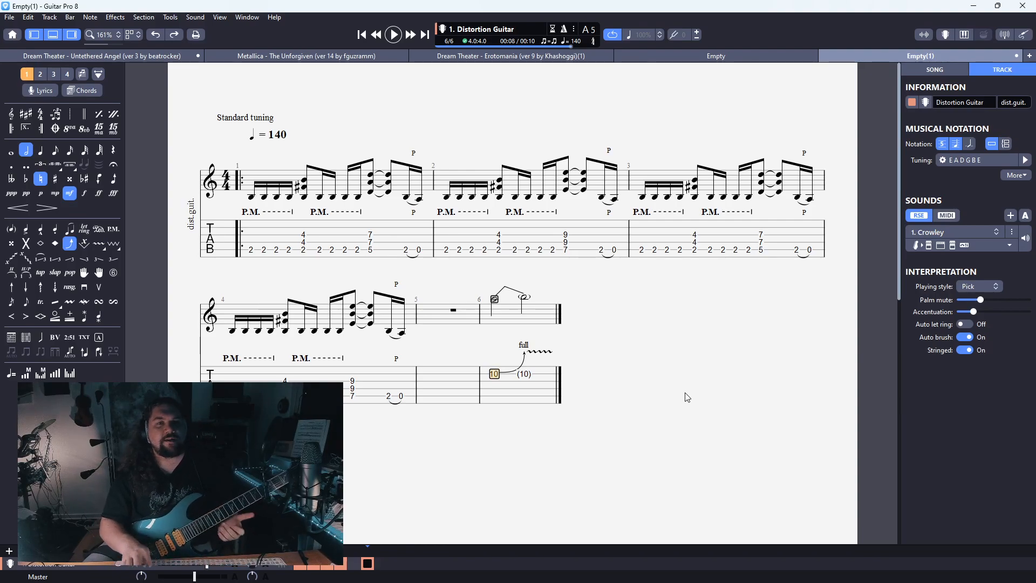
pyautogui.press('Right')
pyautogui.press('Delete')
pyautogui.press('Left')
pyautogui.press('Right')
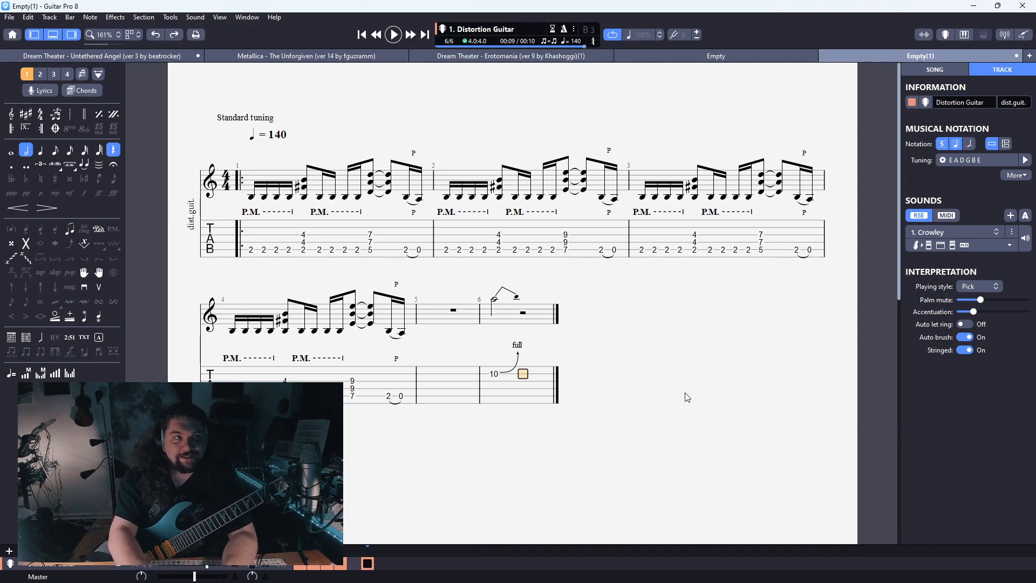
# Enter a second fret 10 half note on the B string in bar 6 and tie it to the bent note
pyautogui.write('r')
pyautogui.write('10')
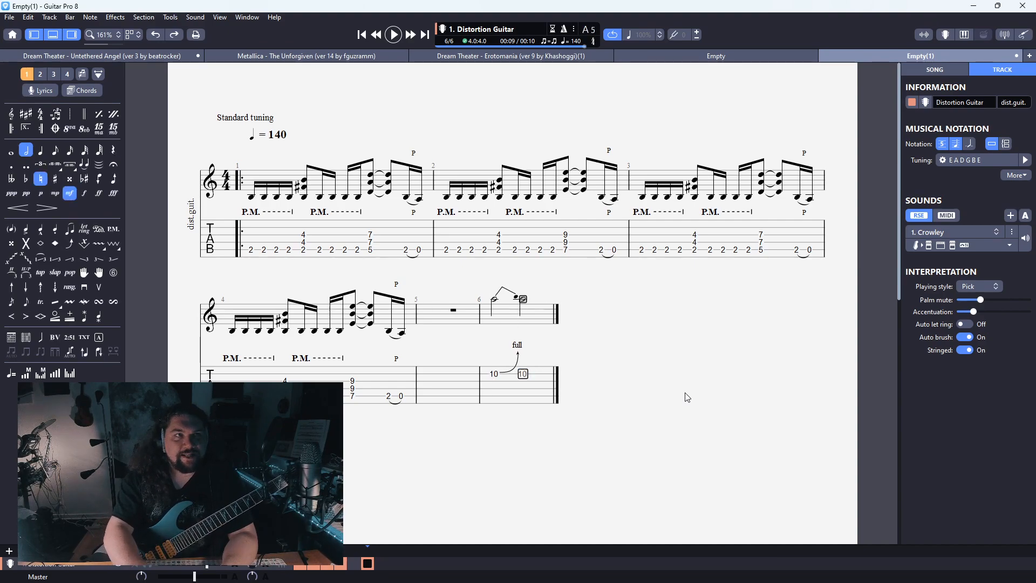
pyautogui.write('l')
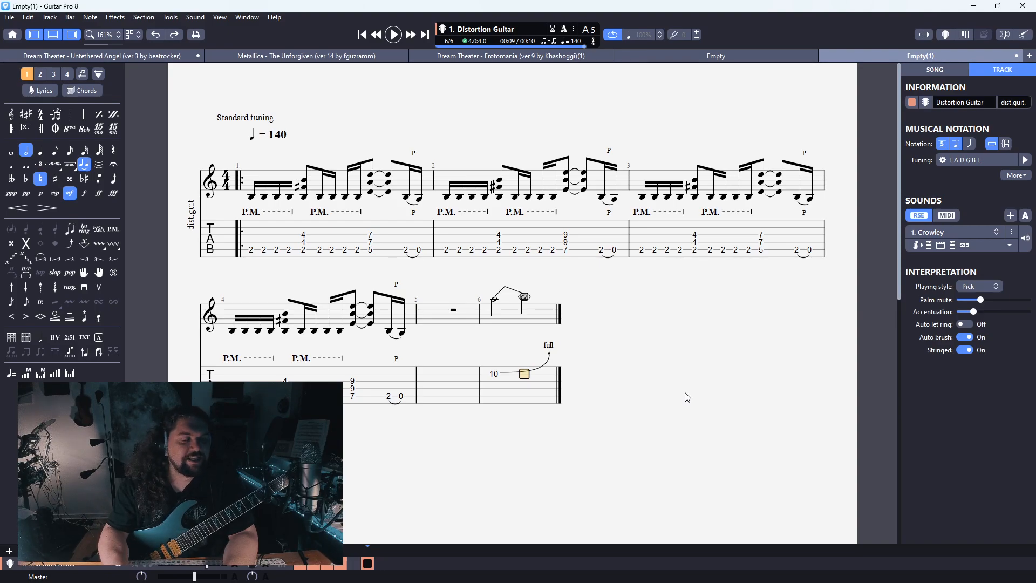
# Apply vibrato to the tied fret 10 note in bar 6
pyautogui.press('v')
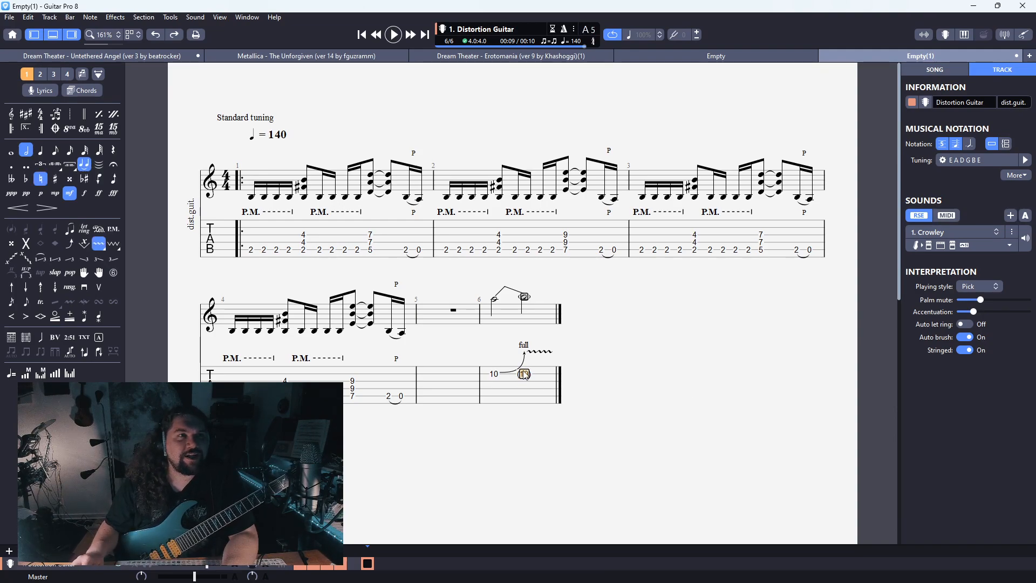
pyautogui.press('v')
pyautogui.press('Left')
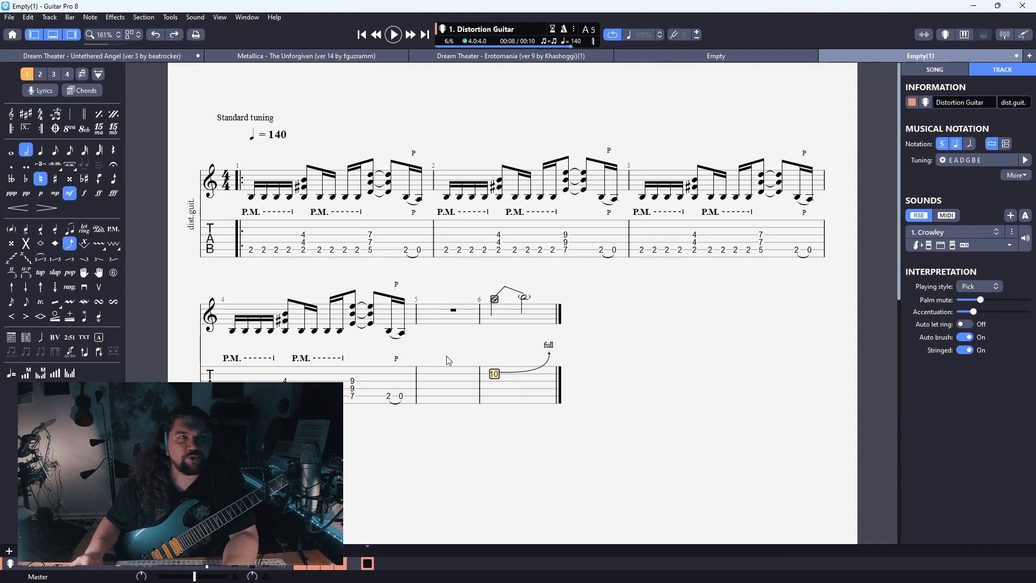
pyautogui.click(523, 374)
pyautogui.press('v')
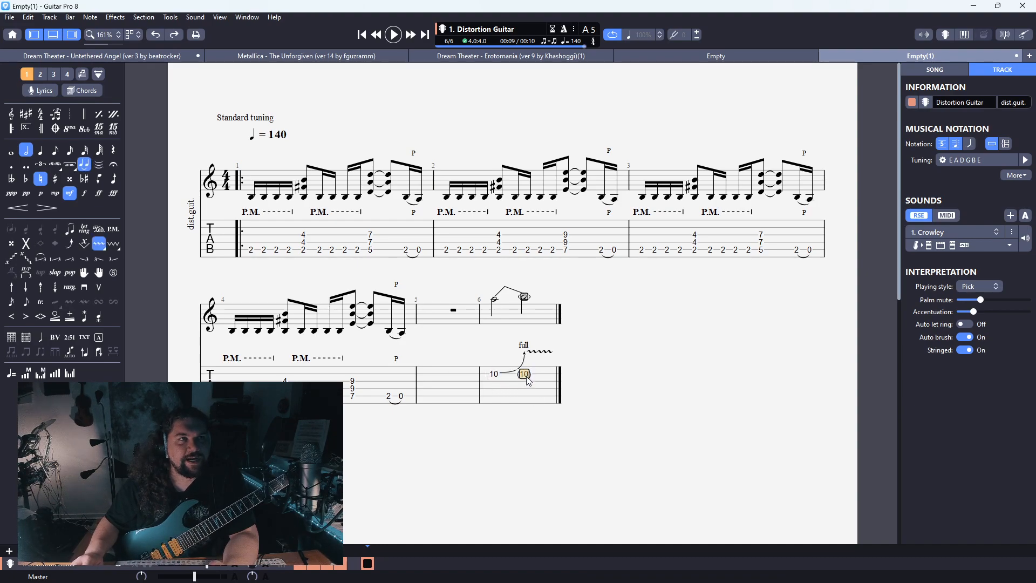
# Add an empty bar 7 after the tied note
pyautogui.press('Right')
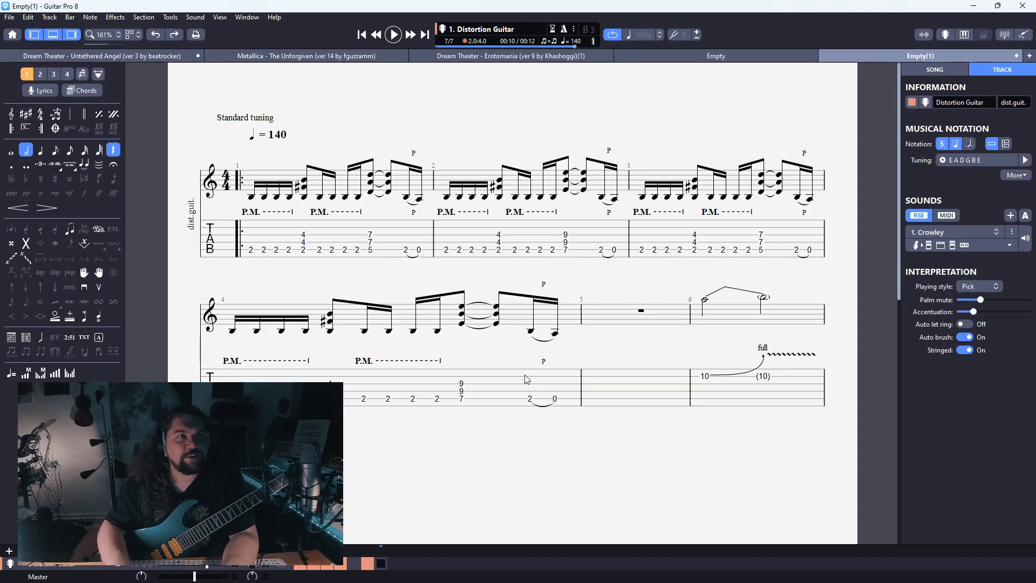
pyautogui.press('Left')
pyautogui.press('Left')
pyautogui.press('Left')
pyautogui.press('Right')
pyautogui.press('Right')
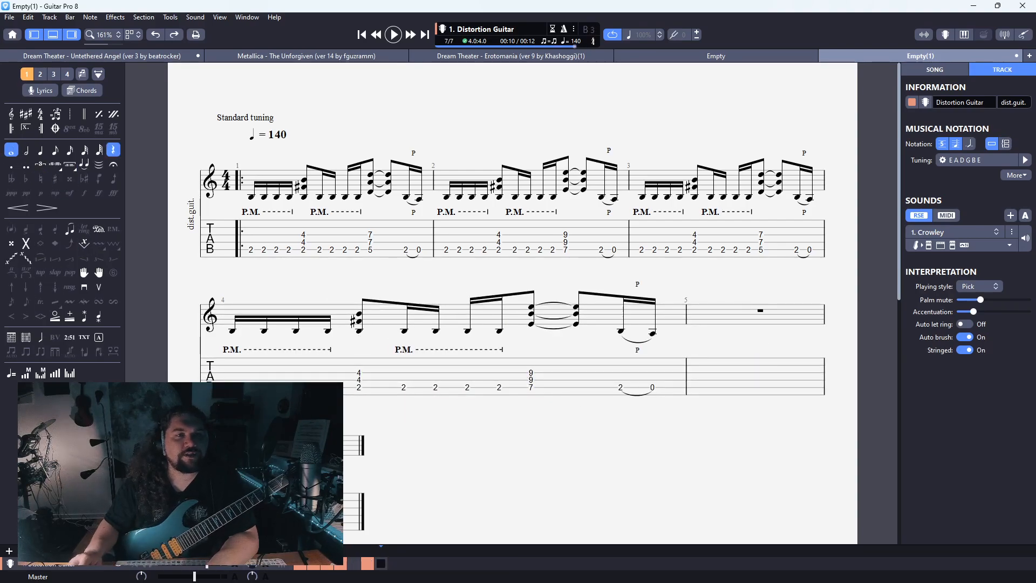
# Play back bar 6 from the bent note to hear the bend with vibrato
pyautogui.press('Left')
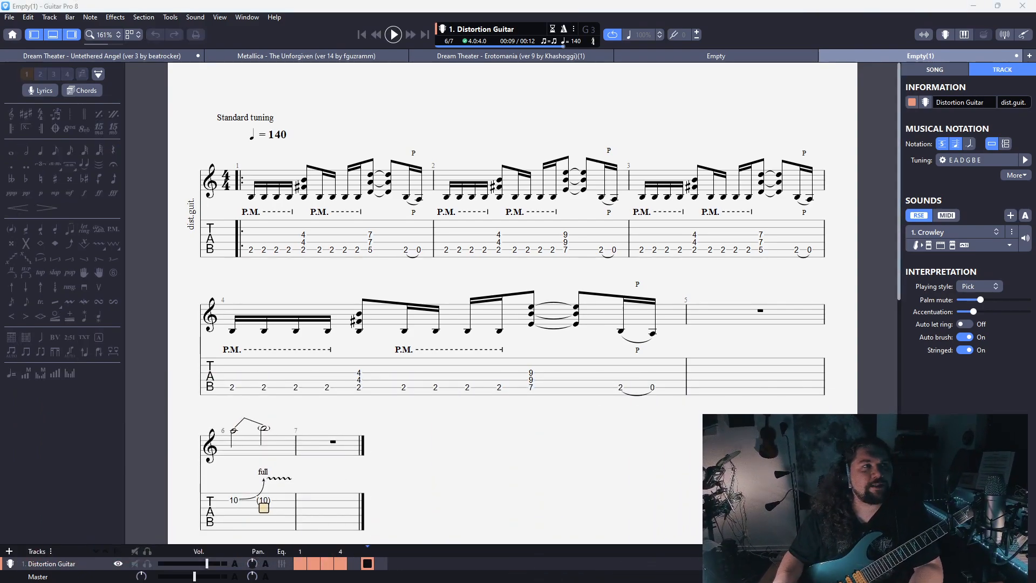
pyautogui.press('Left')
pyautogui.scroll(-3, 323, 459)
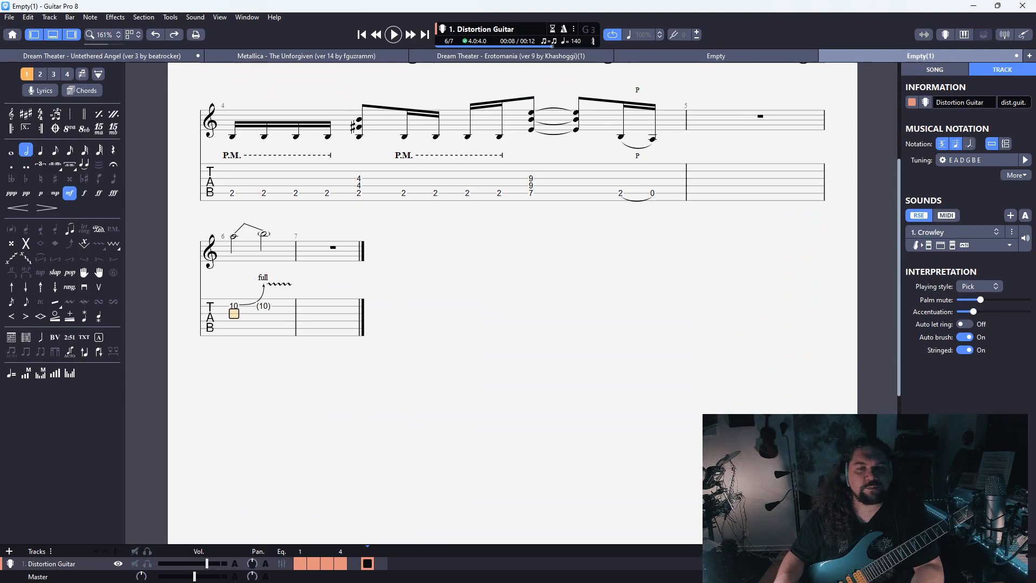
pyautogui.press('space')
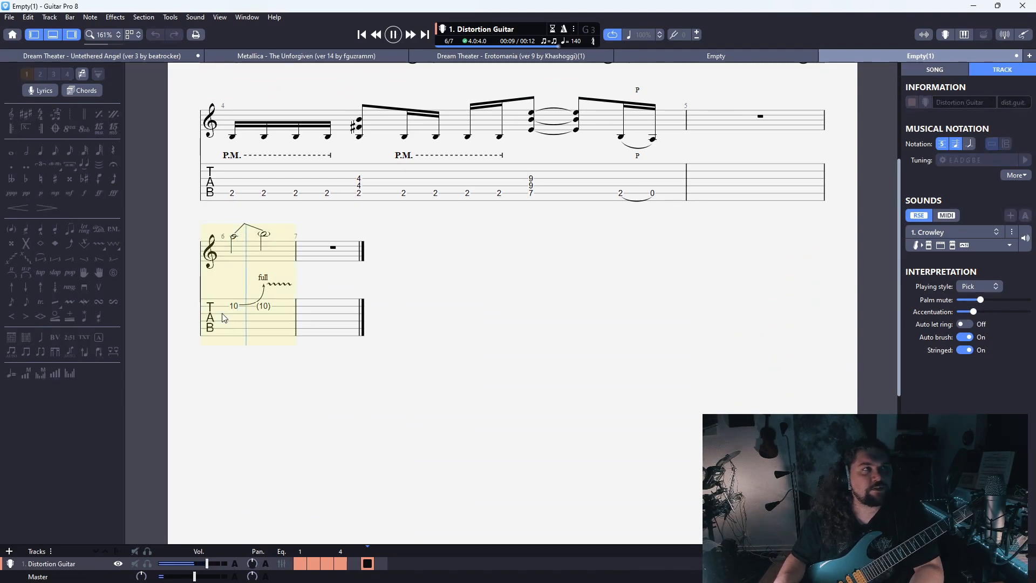
pyautogui.press('space')
# Try bar 6 in playback without the vibrato on the tied note, and undo the removal
pyautogui.click(265, 309)
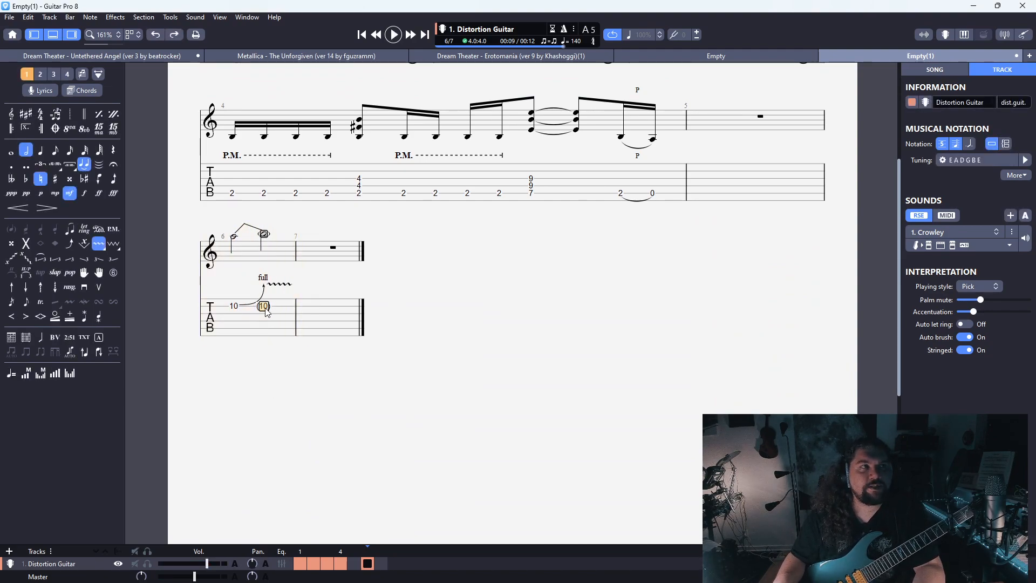
pyautogui.press('Delete')
pyautogui.press('space')
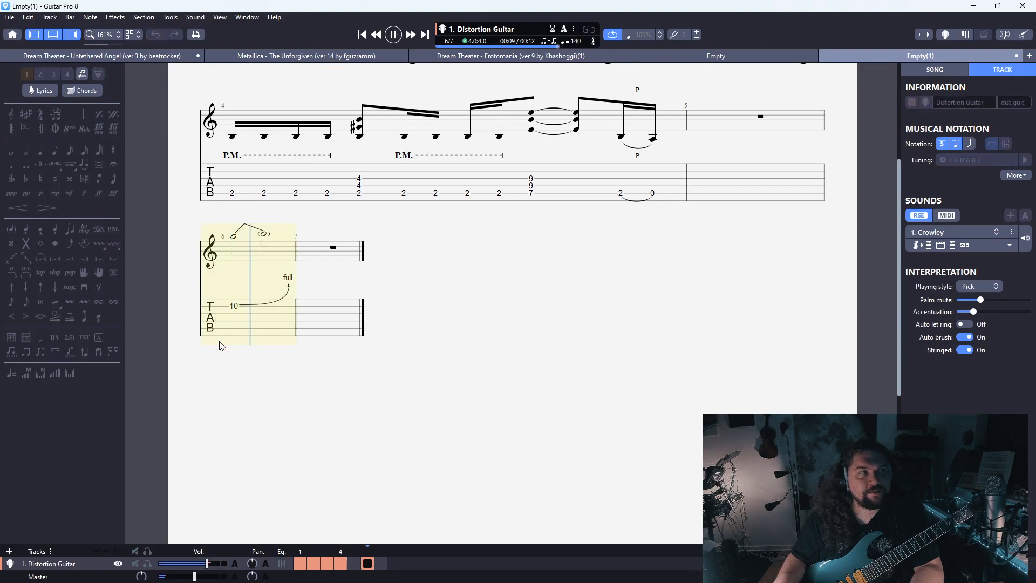
pyautogui.press('space')
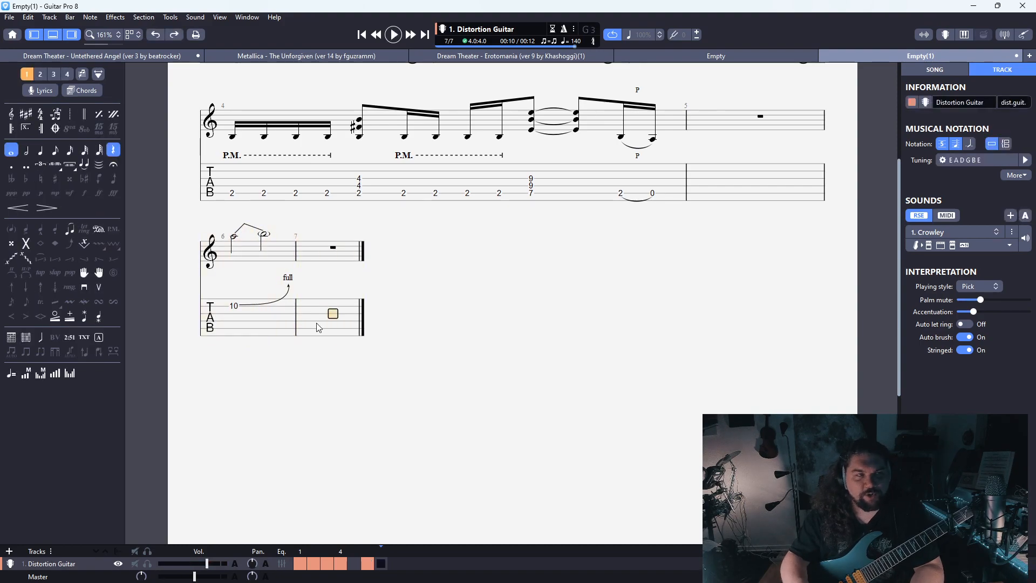
pyautogui.hotkey('ctrl', 'z')
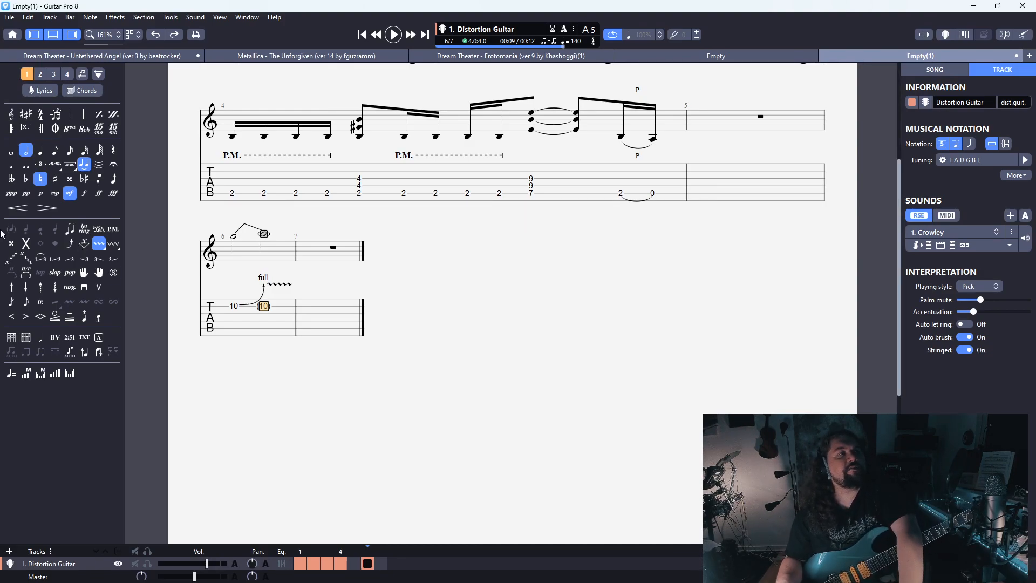
# Add a Steel Guitar track to the score
pyautogui.press('Right')
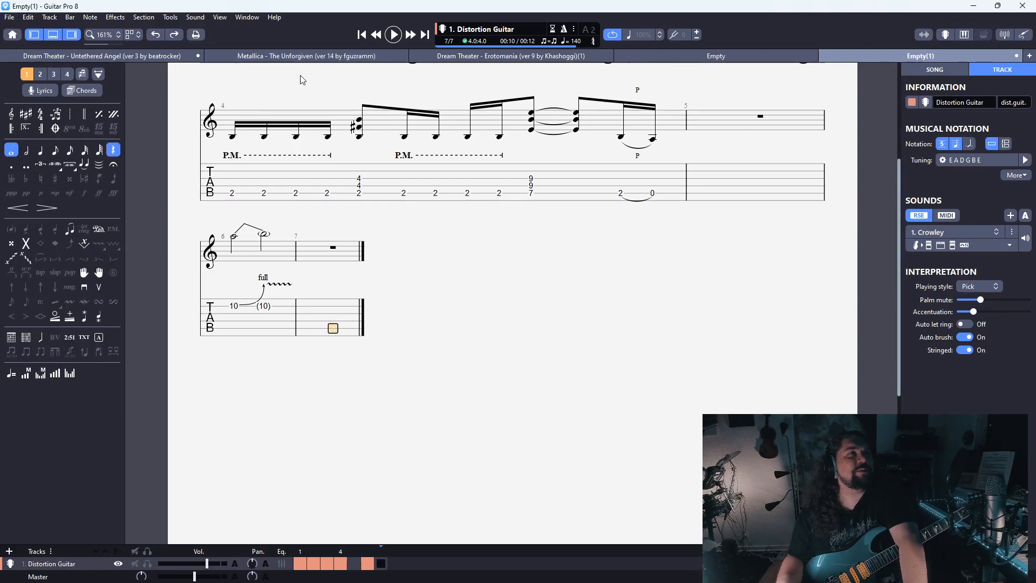
pyautogui.click(9, 552)
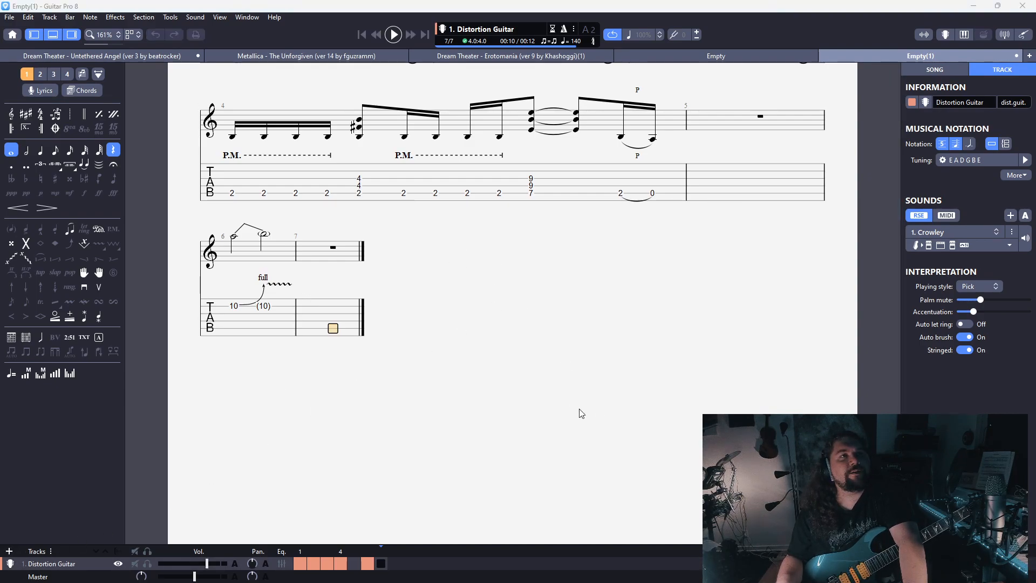
pyautogui.click(618, 409)
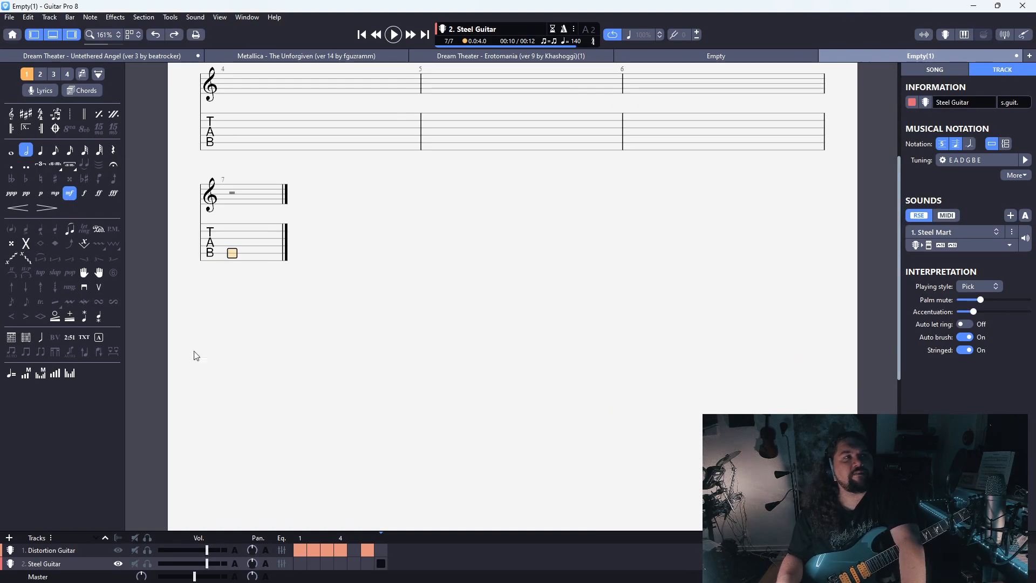
# Enter ascending eighth notes in a new bar 8: A string open, D string fret 2, G string fret 2, B string open
pyautogui.press('Right')
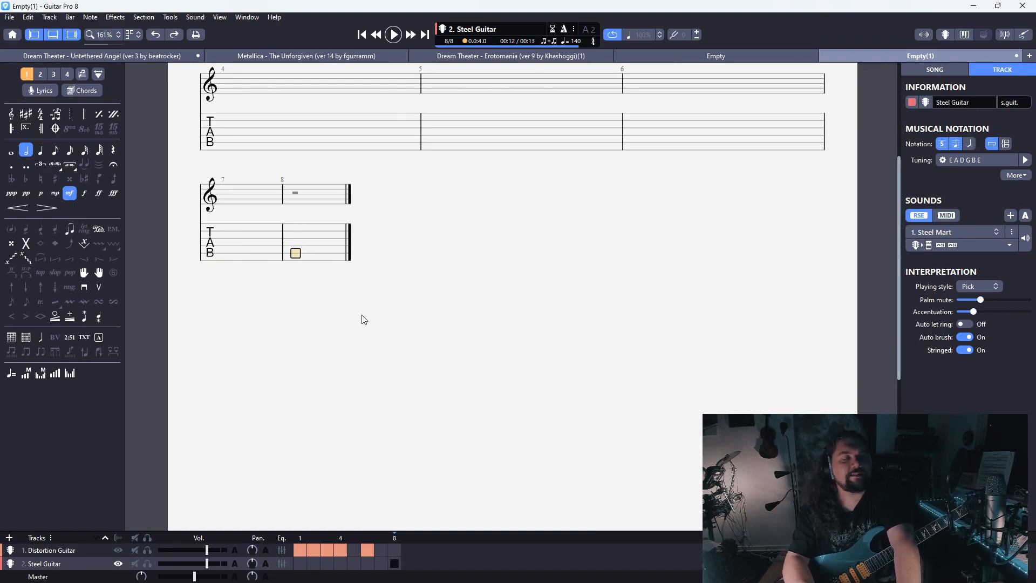
pyautogui.write('0')
pyautogui.press('KP_Add')
pyautogui.press('KP_Add')
pyautogui.press('Right')
pyautogui.press('Up')
pyautogui.write('2')
pyautogui.press('Right')
pyautogui.press('Up')
pyautogui.write('2')
pyautogui.press('Right')
pyautogui.press('Up')
pyautogui.write('0')
# Complete bar 8 with eighth notes: B string fret 1, G string fret 2, high E string open, B string fret 1
pyautogui.press('Right')
pyautogui.write('1')
pyautogui.press('Right')
pyautogui.press('Down')
pyautogui.write('2')
pyautogui.press('Right')
pyautogui.press('Up')
pyautogui.press('Up')
pyautogui.write('0')
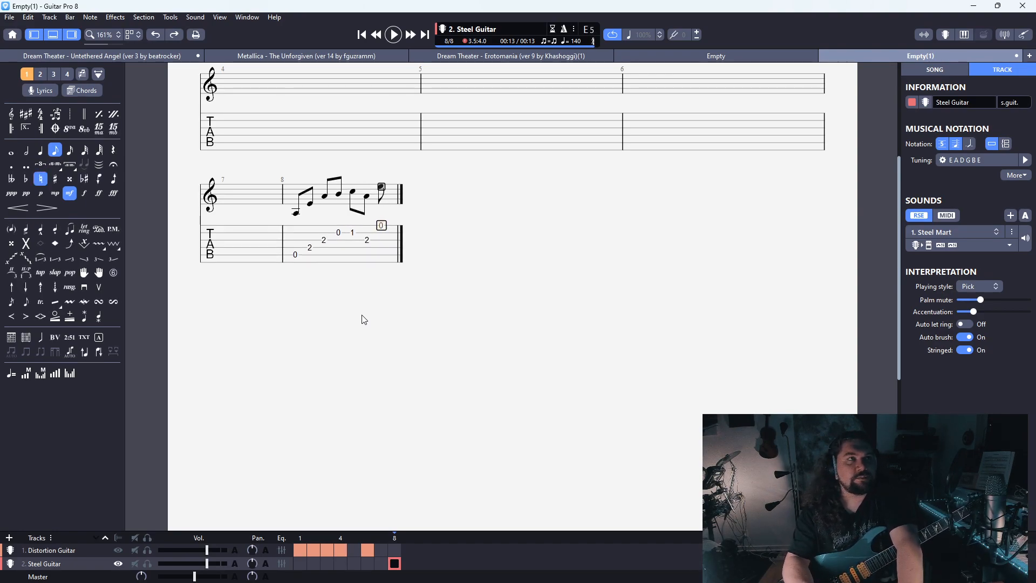
pyautogui.press('Right')
pyautogui.press('Down')
pyautogui.write('1')
# Apply a hammer-on from the open B string to fret 1 in the middle of bar 8
pyautogui.press('Left')
pyautogui.press('Left')
pyautogui.press('Left')
pyautogui.press('h')
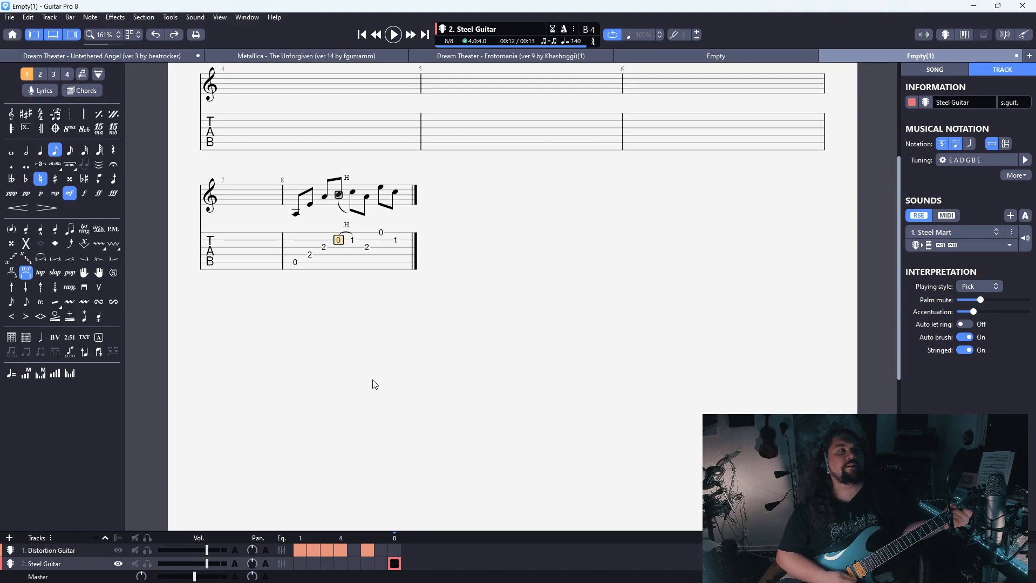
# Change bar 8's last note to open B and hammer it on to a fret 1 note starting bar 9
pyautogui.press('Right')
pyautogui.press('Right')
pyautogui.press('Right')
pyautogui.press('Right')
pyautogui.write('0')
pyautogui.press('Right')
pyautogui.write('1')
pyautogui.press('Left')
pyautogui.press('h')
# Enter fret 2 on the G string as bar 9's second eighth note and tie a half note to it
pyautogui.press('Right')
pyautogui.press('Right')
pyautogui.press('Down')
pyautogui.write('2')
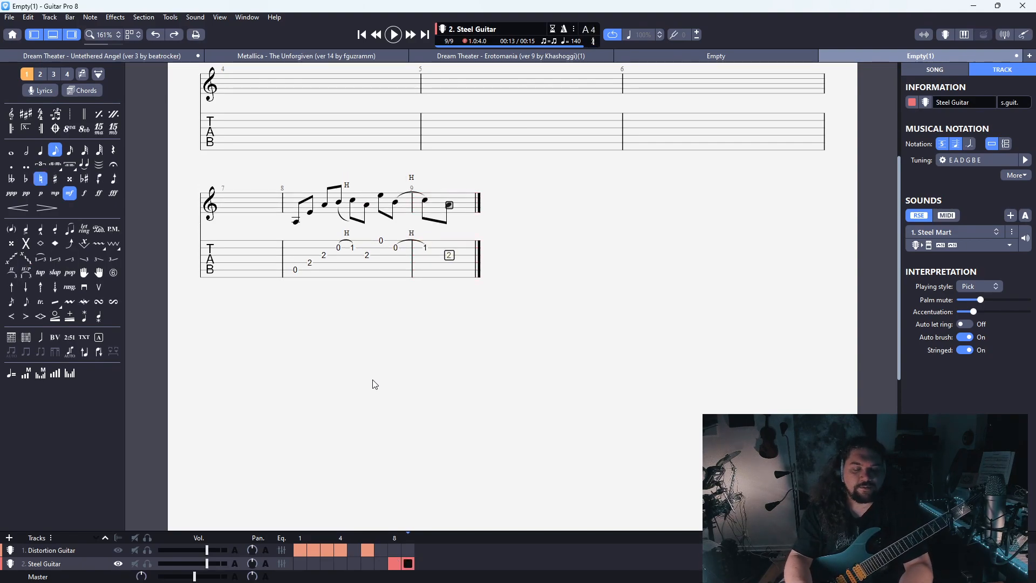
pyautogui.press('Right')
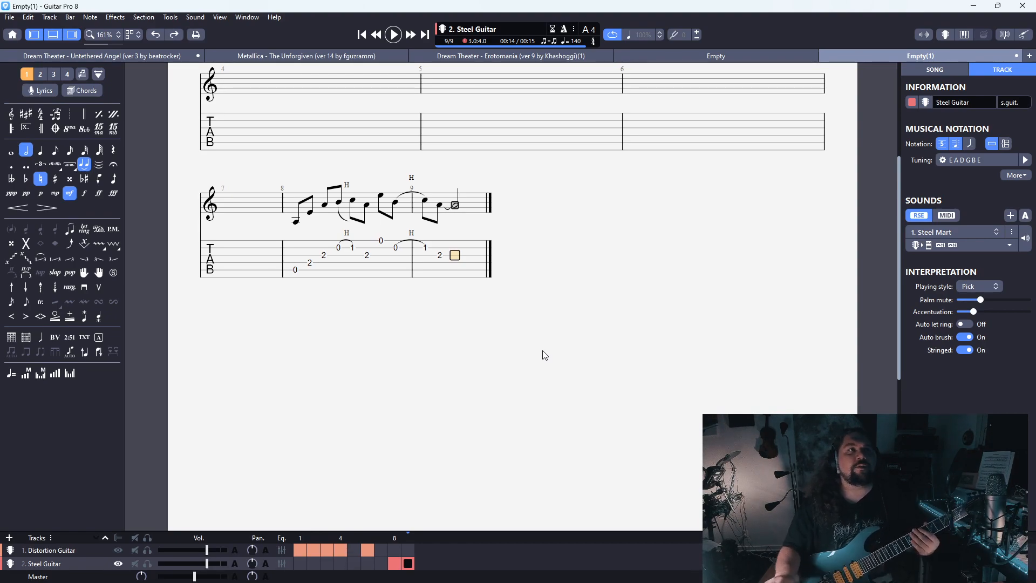
# Apply let ring to all the eighth notes across bars 8 and 9 and play the passage
pyautogui.moveTo(296, 272); pyautogui.dragTo(448, 275)
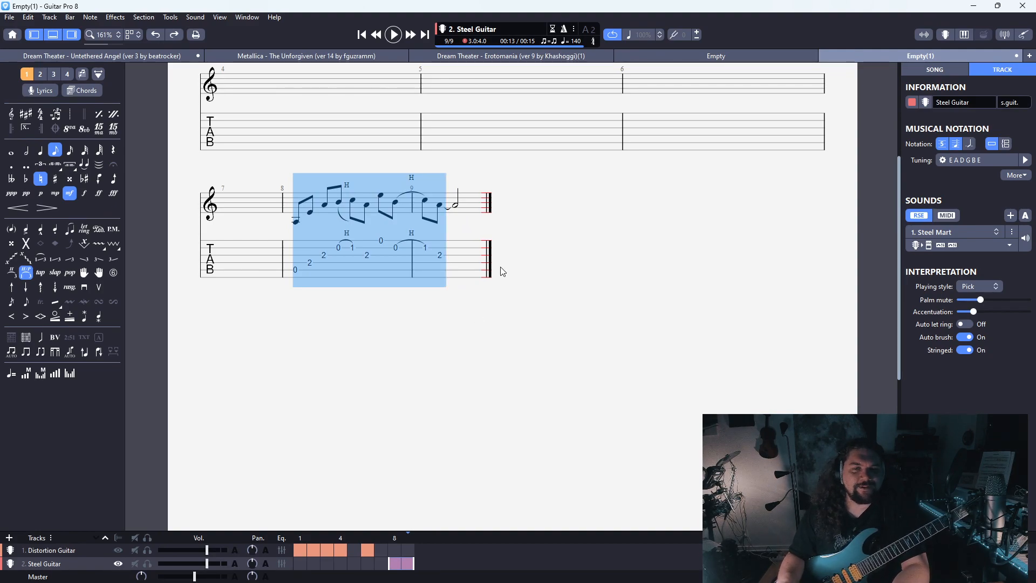
pyautogui.press('l')
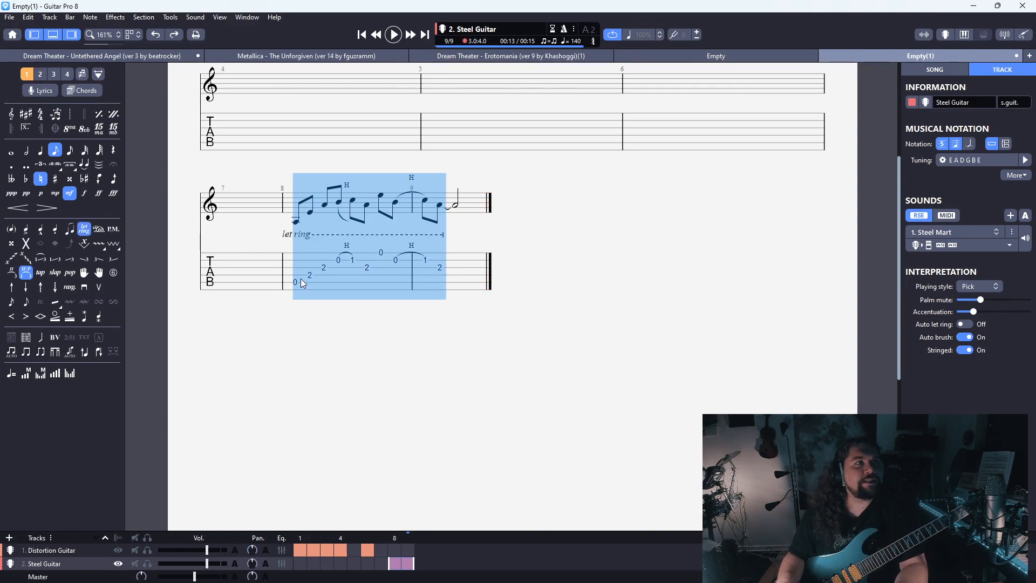
pyautogui.press('space')
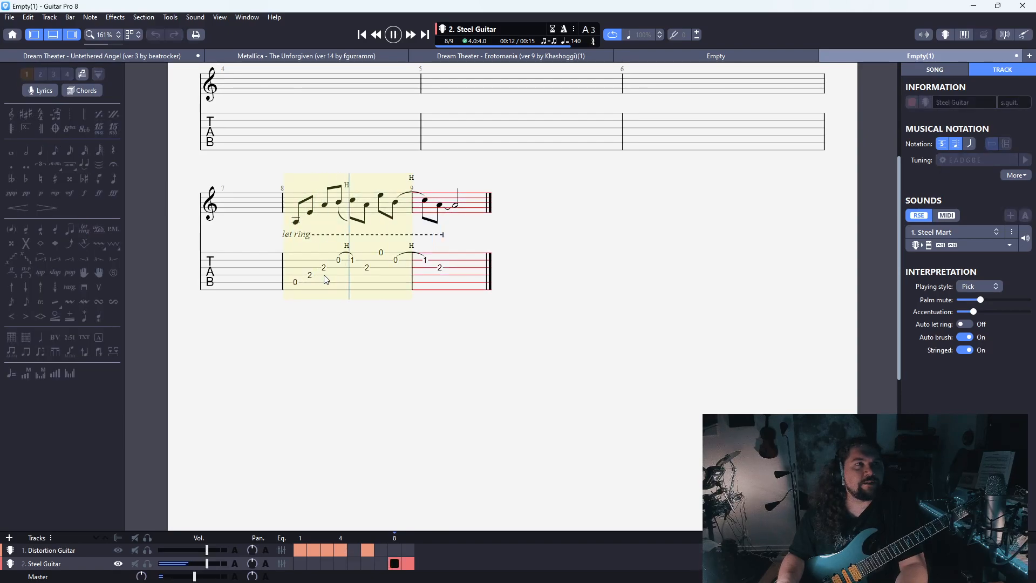
# Stop playback and try toggling let ring on the open B and fret 1 hammer-on notes in the middle of bar 8
pyautogui.press('space')
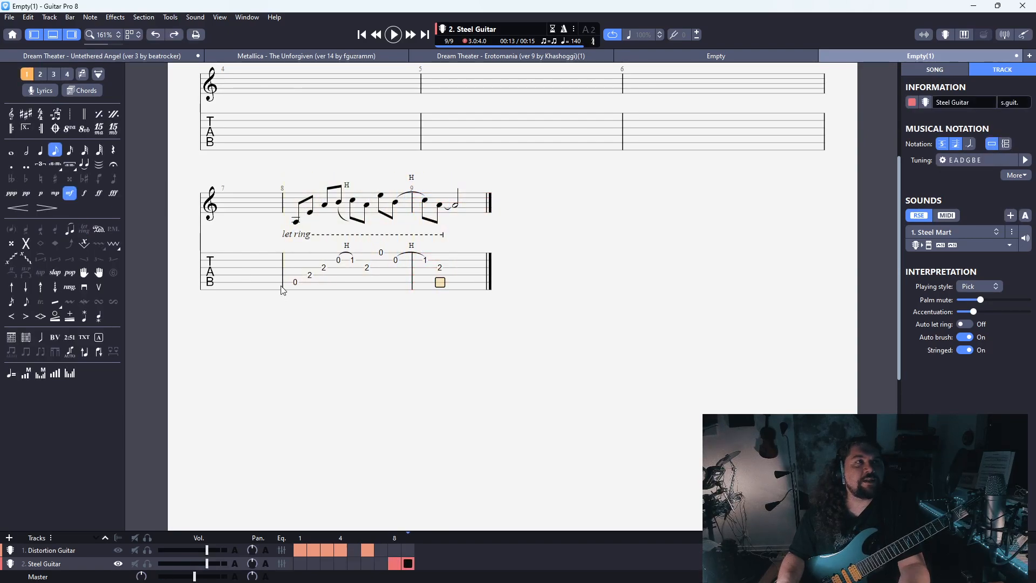
pyautogui.click(339, 262)
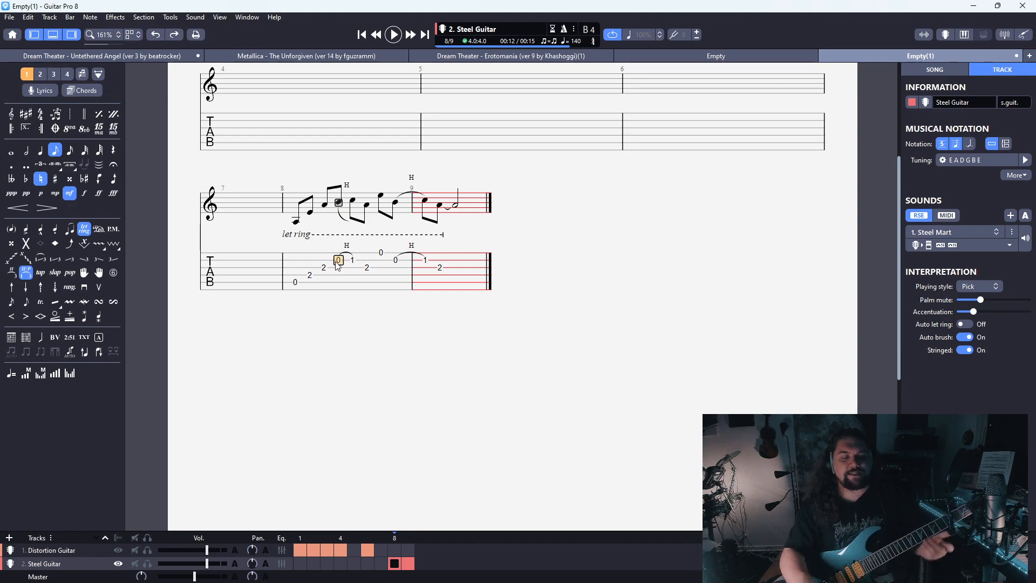
pyautogui.press('Right')
pyautogui.press('i')
pyautogui.press('i')
pyautogui.press('Left')
pyautogui.press('i')
pyautogui.press('Right')
pyautogui.press('i')
pyautogui.press('Left')
pyautogui.press('i')
pyautogui.press('Right')
pyautogui.press('i')
pyautogui.press('Left')
pyautogui.press('i')
pyautogui.press('i')
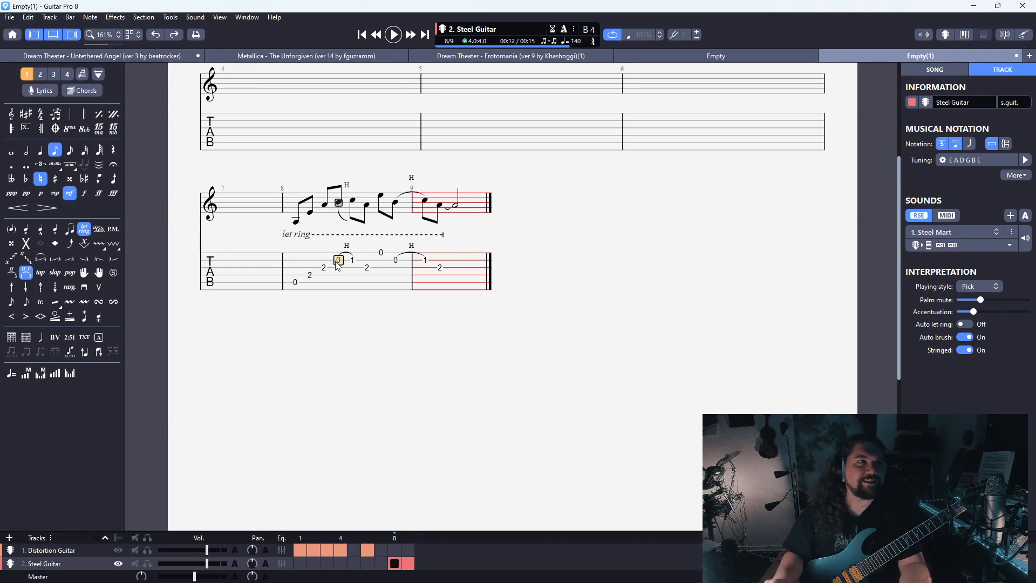
# Make the tied half note at the end of bar 9 dotted
pyautogui.click(457, 267)
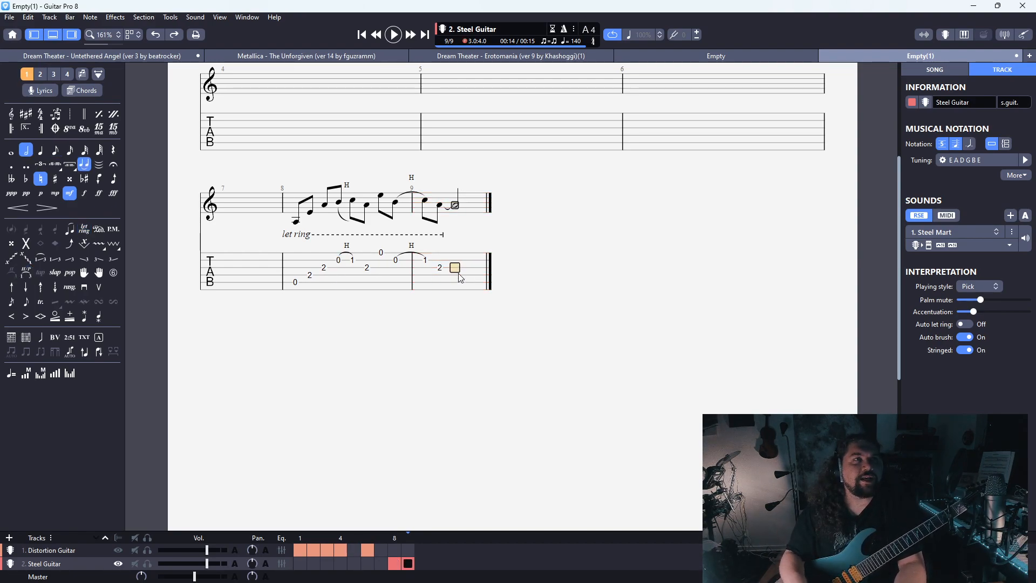
pyautogui.press('.')
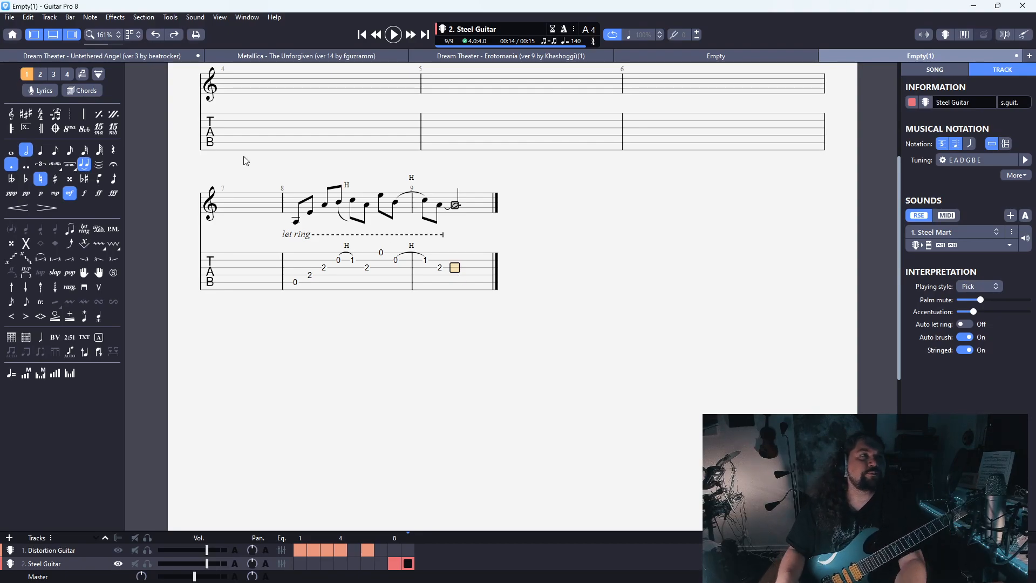
pyautogui.moveTo(300, 290); pyautogui.dragTo(465, 270)
pyautogui.click(485, 277)
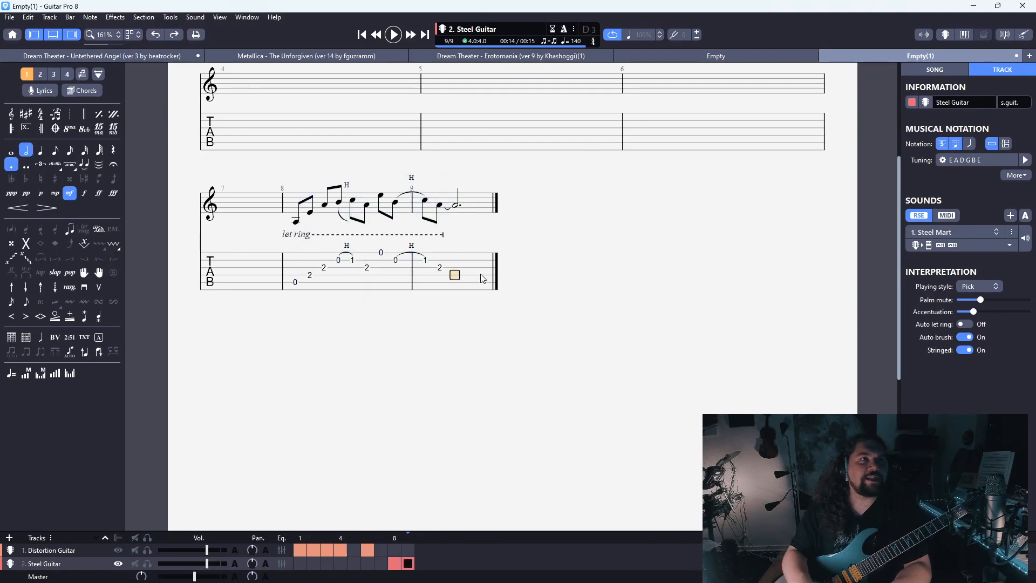
# Add bar 10 and enter eighth notes at fret 3 on the A string, fret 2 on the D string and open G
pyautogui.press('Right')
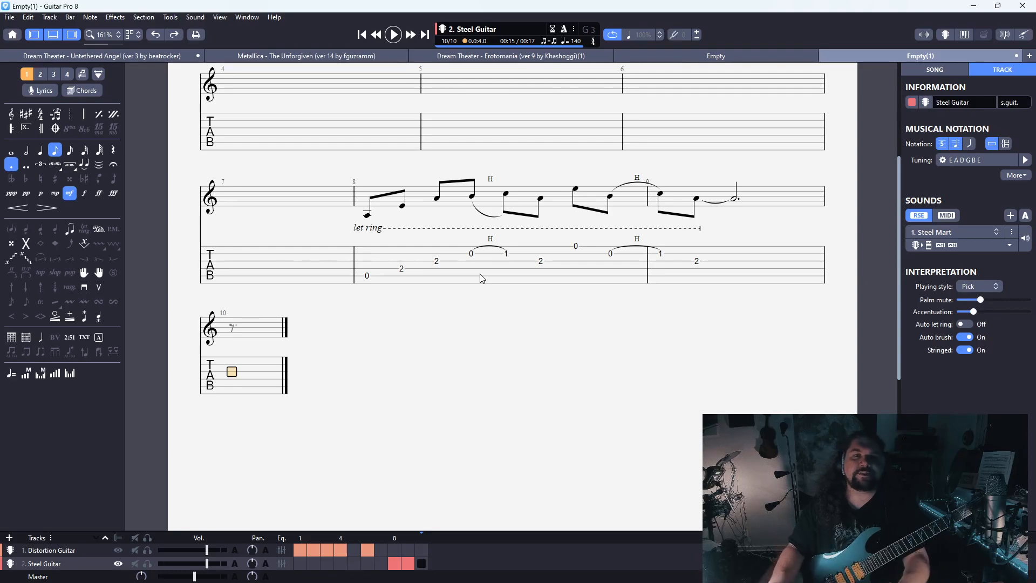
pyautogui.press('Down')
pyautogui.press('Down')
pyautogui.press('3')
pyautogui.press('Right')
pyautogui.press('Up')
pyautogui.press('2')
pyautogui.press('Right')
pyautogui.press('Up')
pyautogui.press('0')
# Continue bar 10 with an open B eighth note hammered on to fret 1 on the B string
pyautogui.press('Right')
pyautogui.press('0')
pyautogui.press('Right')
pyautogui.press('1')
pyautogui.press('Left')
pyautogui.press('Delete')
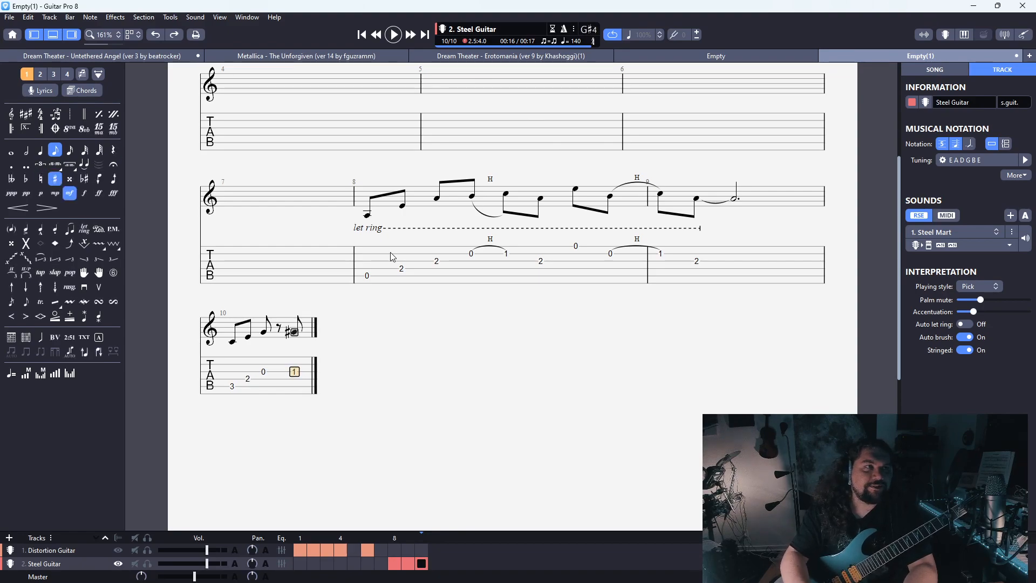
pyautogui.press('Right')
pyautogui.press('Delete')
pyautogui.press('Left')
pyautogui.press('Up')
pyautogui.press('0')
pyautogui.press('Right')
pyautogui.press('1')
pyautogui.press('h')
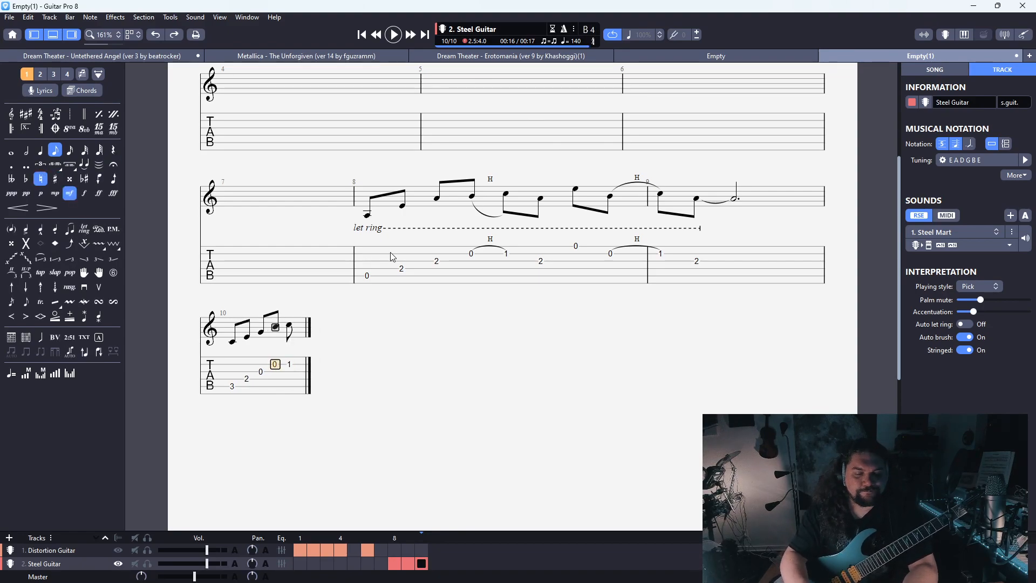
pyautogui.press('Right')
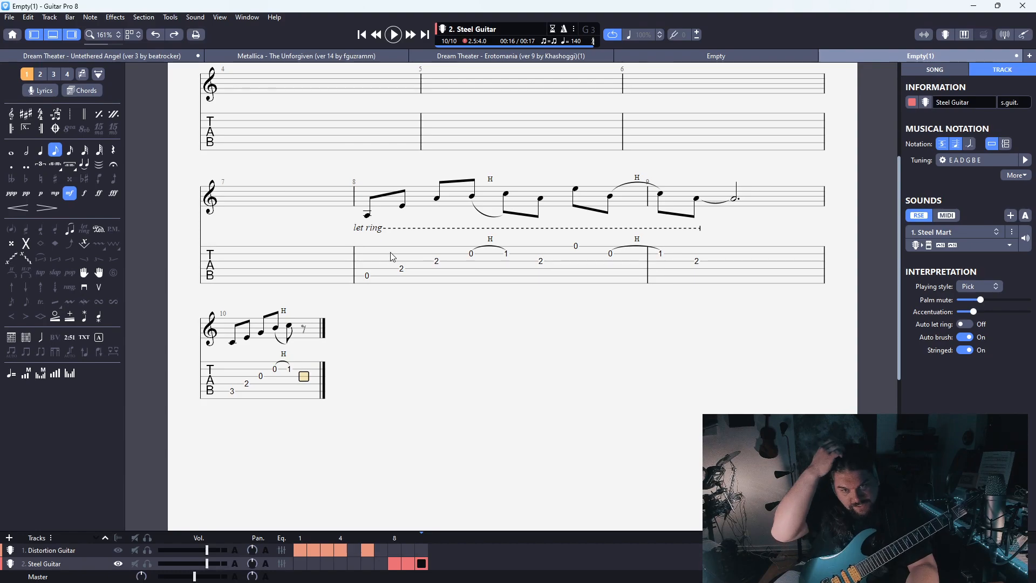
# Copy the notes of bars 8 and 9 and paste them over the start of bar 10
pyautogui.moveTo(381, 285); pyautogui.dragTo(777, 276)
pyautogui.click(227, 387)
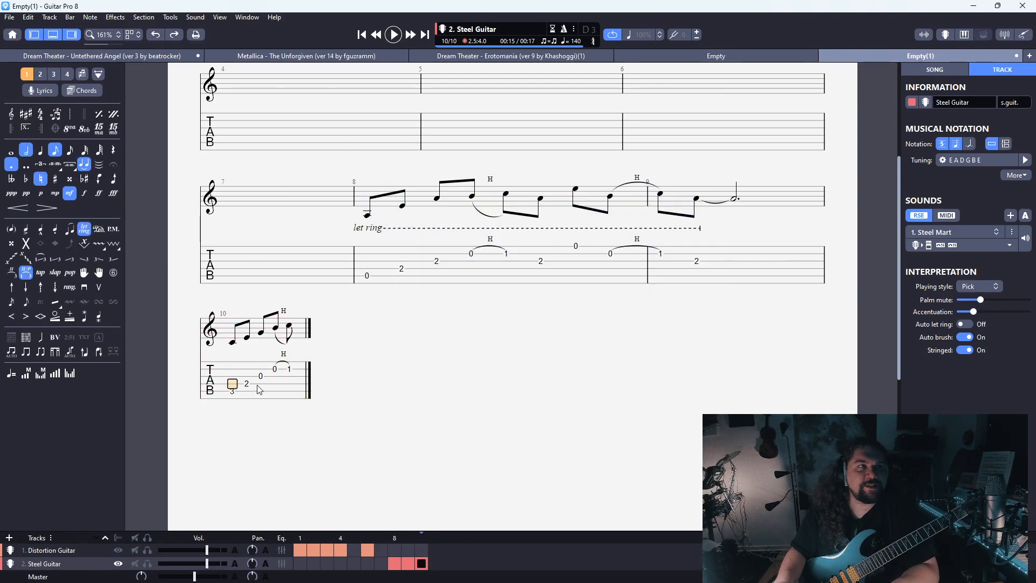
pyautogui.hotkey('ctrl', 'v')
# Change bar 10's first note to fret 3 and every G-string fret 2 in bars 10 and 11 to open, and play from bar 8
pyautogui.click(233, 416)
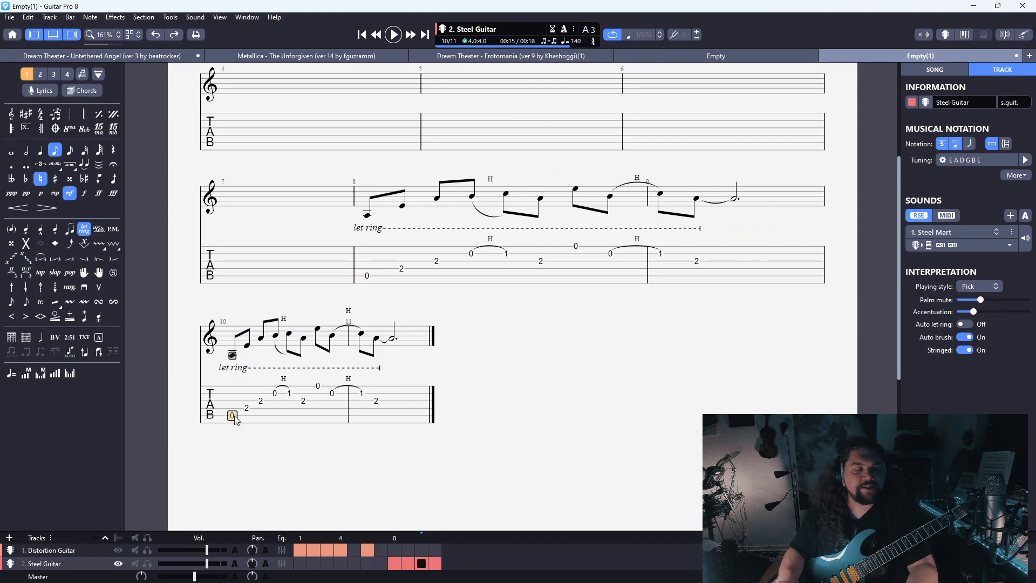
pyautogui.write('3')
pyautogui.press('Right')
pyautogui.press('Right')
pyautogui.press('Up')
pyautogui.press('Up')
pyautogui.write('0')
pyautogui.press('Right')
pyautogui.press('Right')
pyautogui.press('Right')
pyautogui.write('0')
pyautogui.press('Right')
pyautogui.press('Right')
pyautogui.press('Right')
pyautogui.press('Right')
pyautogui.write('0')
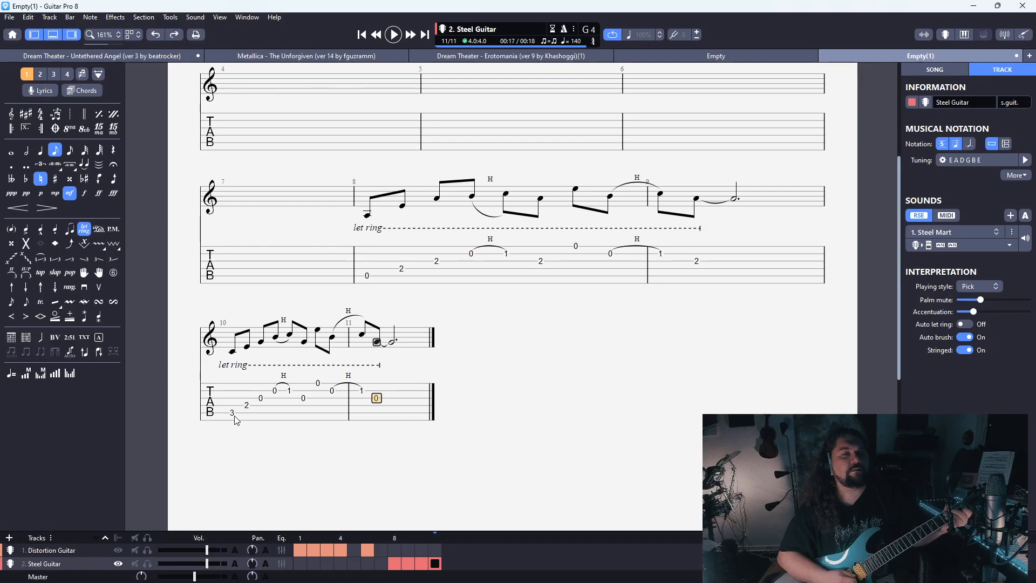
pyautogui.click(364, 276)
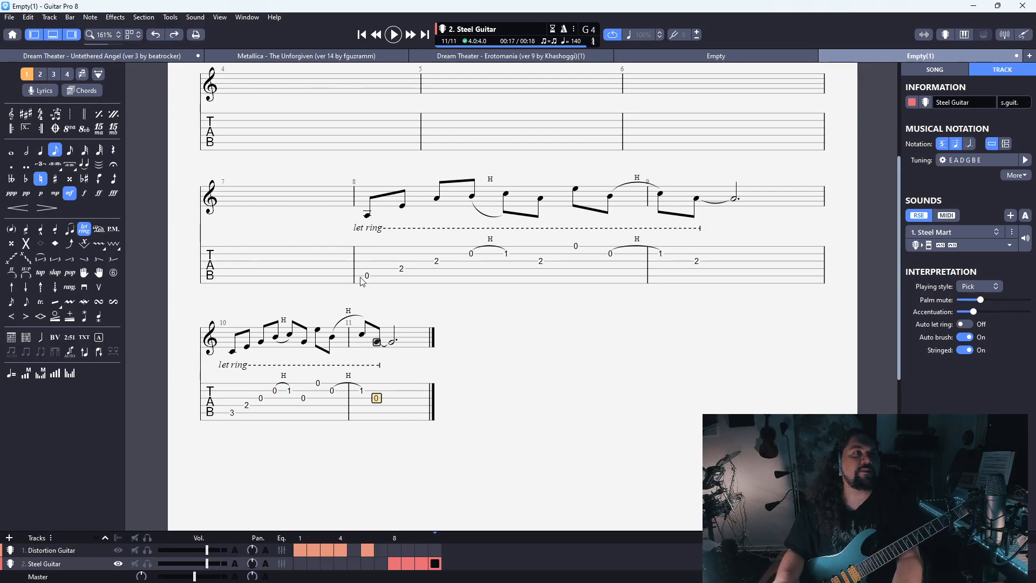
pyautogui.press('space')
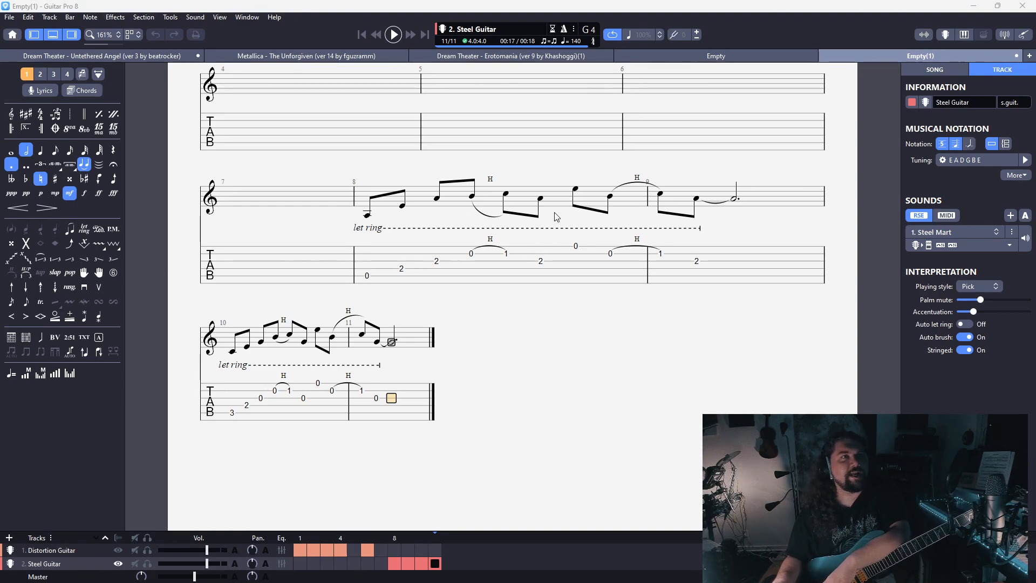
# Add a Drumkit track, show its tablature along with the standard notation, and go to bar 8
pyautogui.click(623, 415)
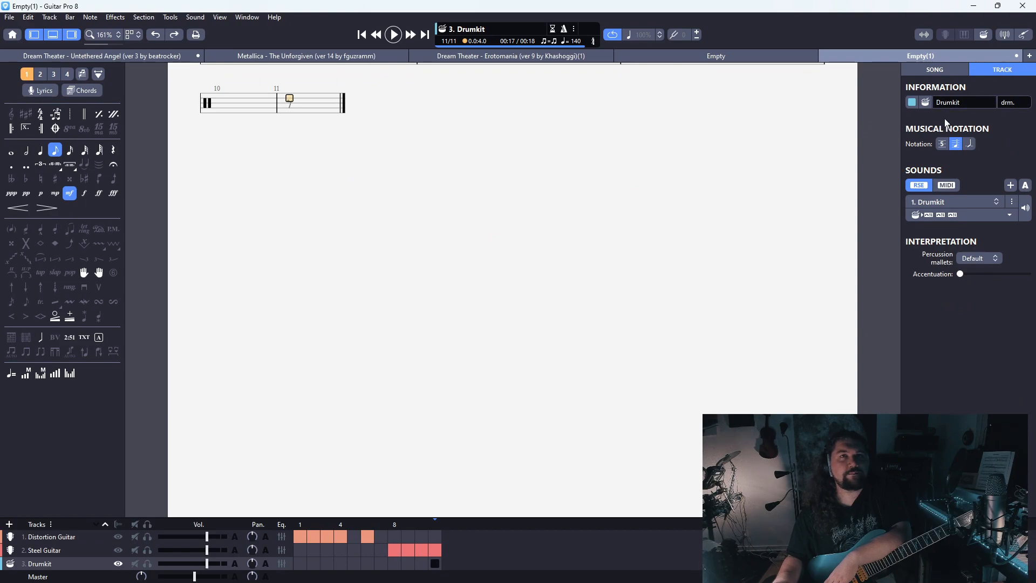
pyautogui.click(943, 144)
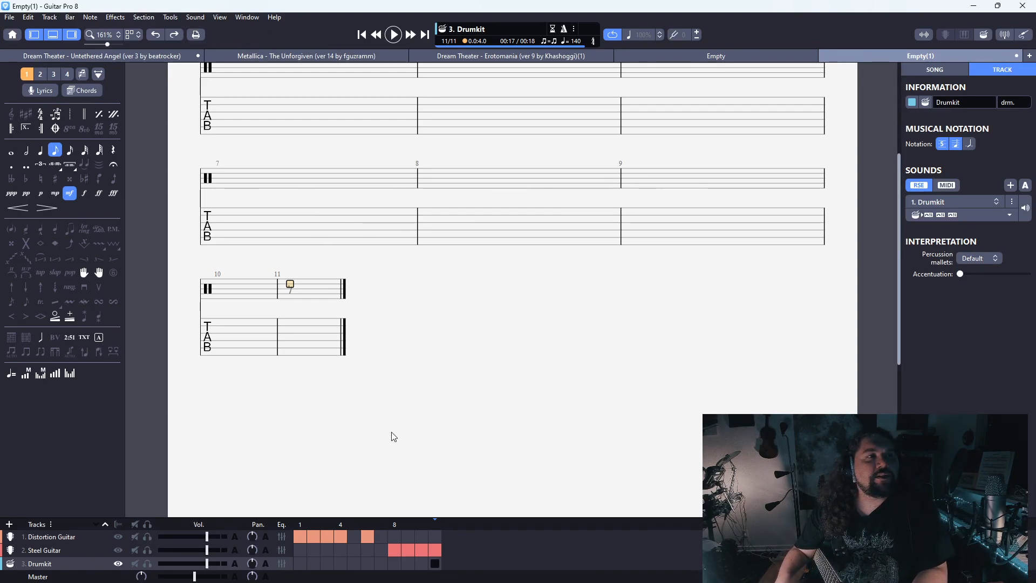
pyautogui.click(394, 563)
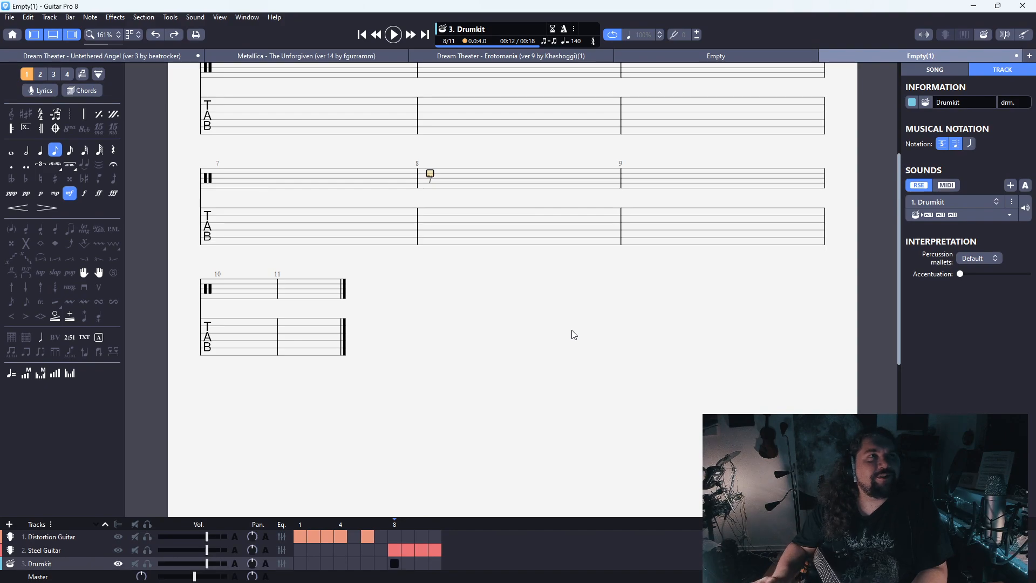
pyautogui.click(455, 245)
pyautogui.write('35')
pyautogui.press('-')
pyautogui.press('Right')
pyautogui.press('Up')
pyautogui.press('Up')
pyautogui.press('Left')
pyautogui.press('Down')
pyautogui.press('Down')
pyautogui.press('Down')
pyautogui.press('Delete')
# Enter drum note 35 as a quarter note in voice 2 on the lowest tablature line at the start of bar 8
pyautogui.hotkey('ctrl', '2')
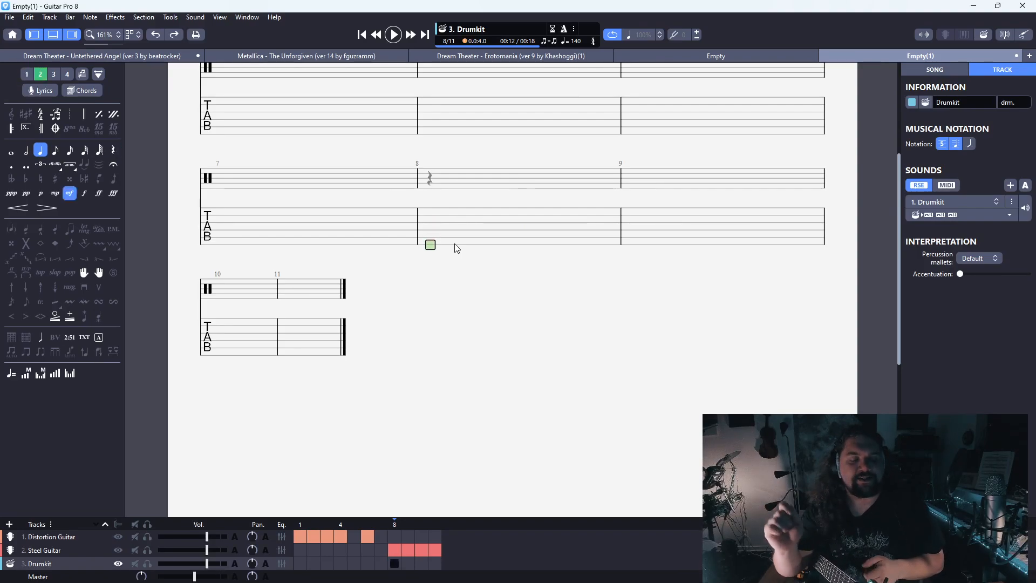
pyautogui.write('35')
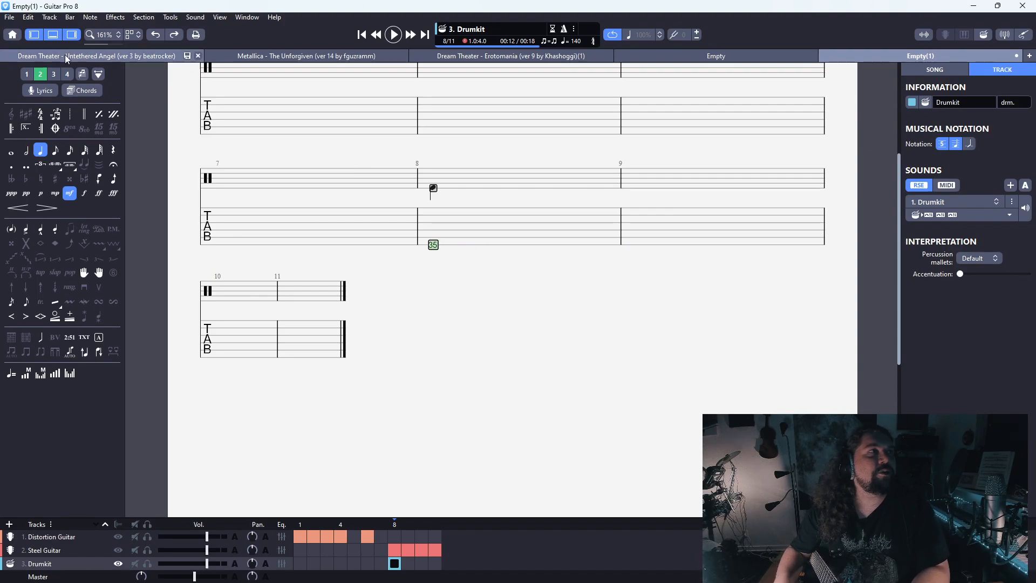
pyautogui.click(28, 75)
pyautogui.click(56, 75)
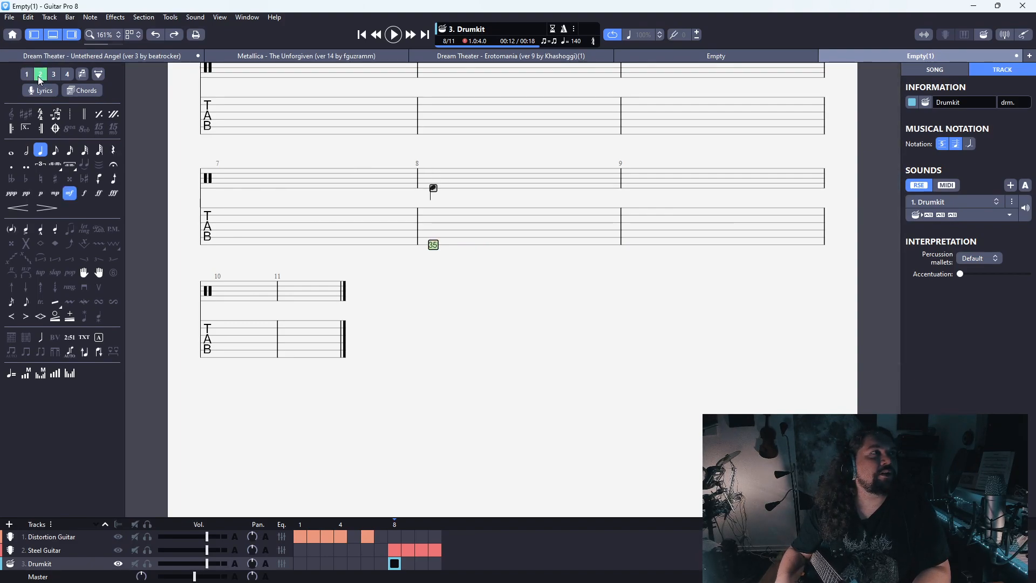
pyautogui.click(27, 75)
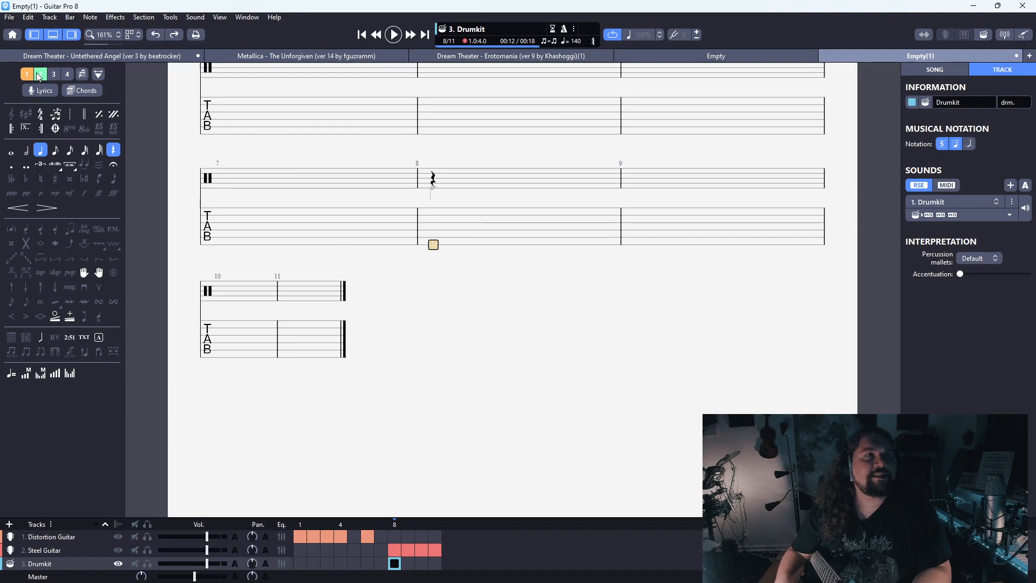
pyautogui.click(36, 75)
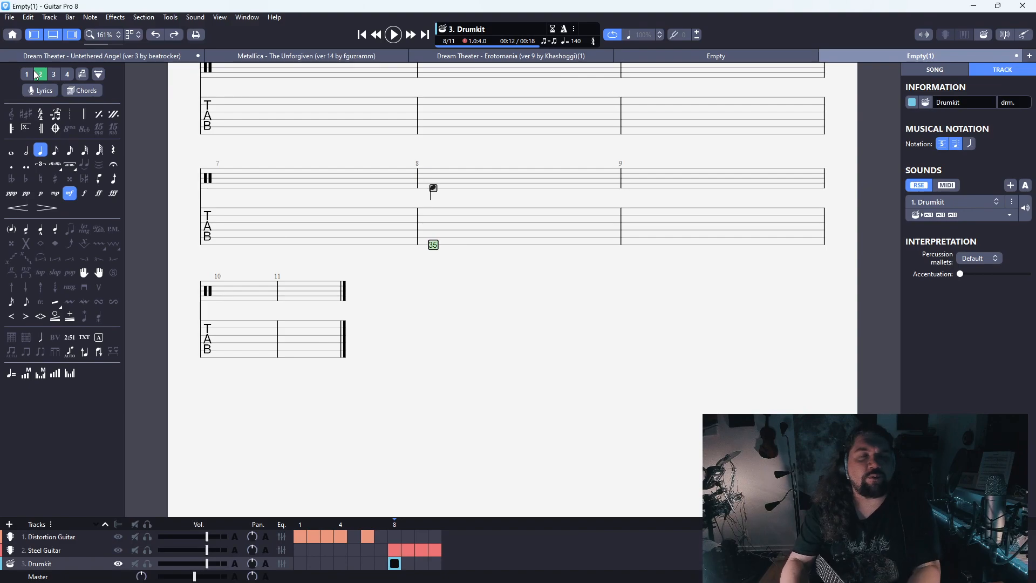
# Complete bar 8's voice 2 with quarter notes 38, 35 and 38, placing the 38s on the fourth line and the 35 on the lowest
pyautogui.press('Right')
pyautogui.press('Up')
pyautogui.press('Up')
pyautogui.write('38')
pyautogui.press('Right')
pyautogui.press('Down')
pyautogui.press('Down')
pyautogui.write('35')
pyautogui.press('Right')
pyautogui.press('Up')
pyautogui.press('Up')
pyautogui.write('38')
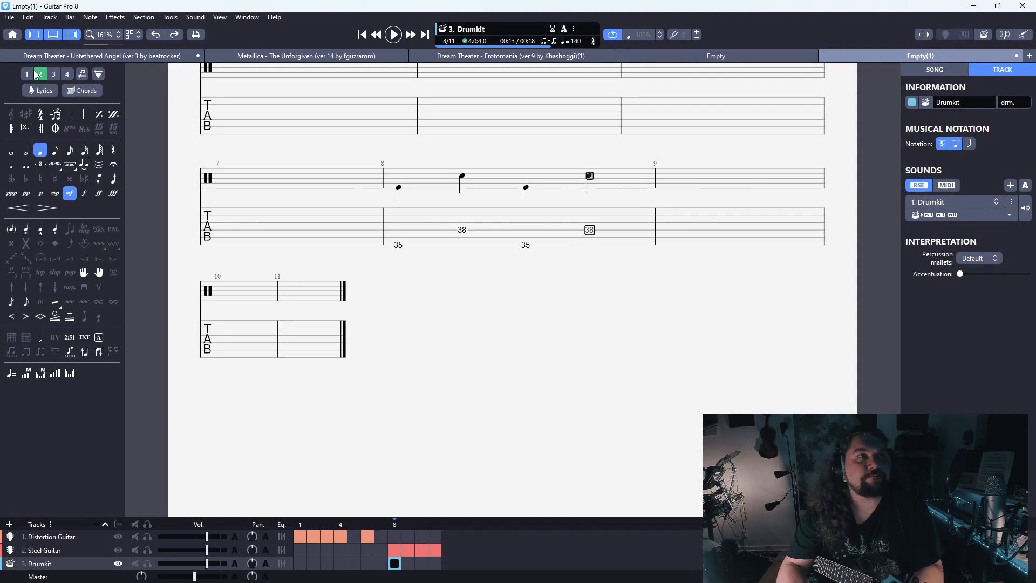
# Switch to voice 1 and enter drum note 57 as an eighth note on the top tablature line at the start of bar 8
pyautogui.click(33, 73)
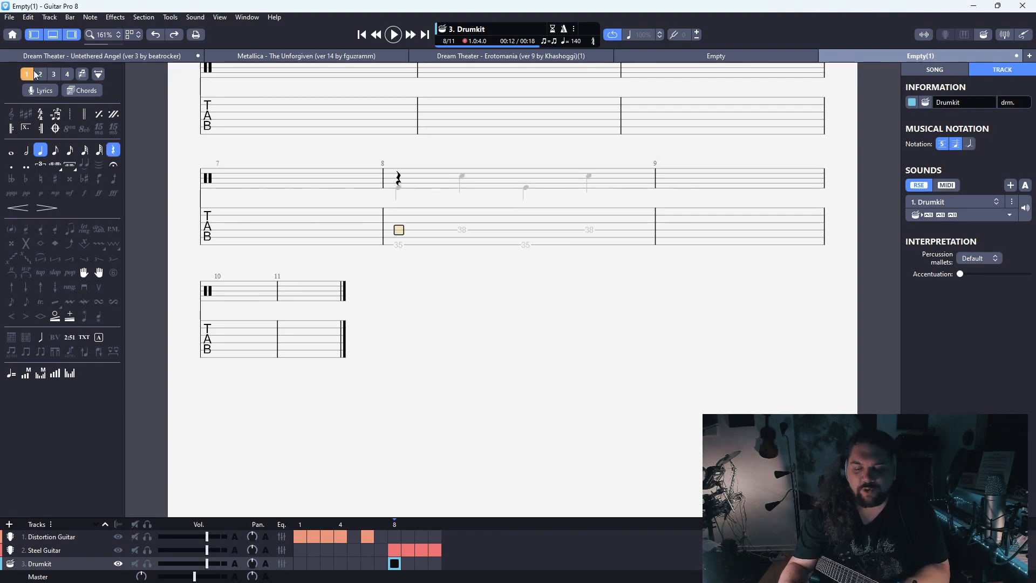
pyautogui.press('Up')
pyautogui.press('Up')
pyautogui.press('Up')
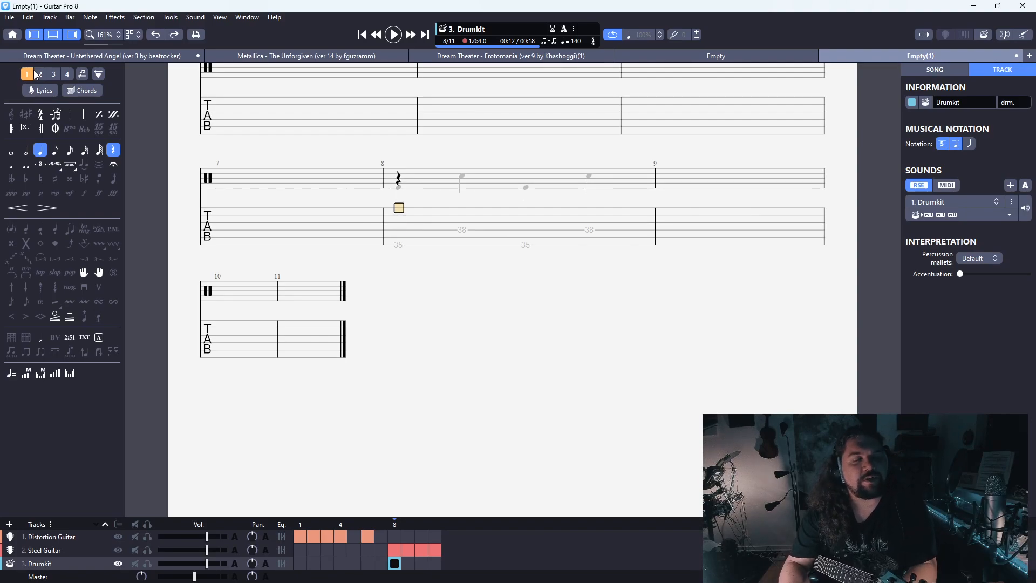
pyautogui.write('57')
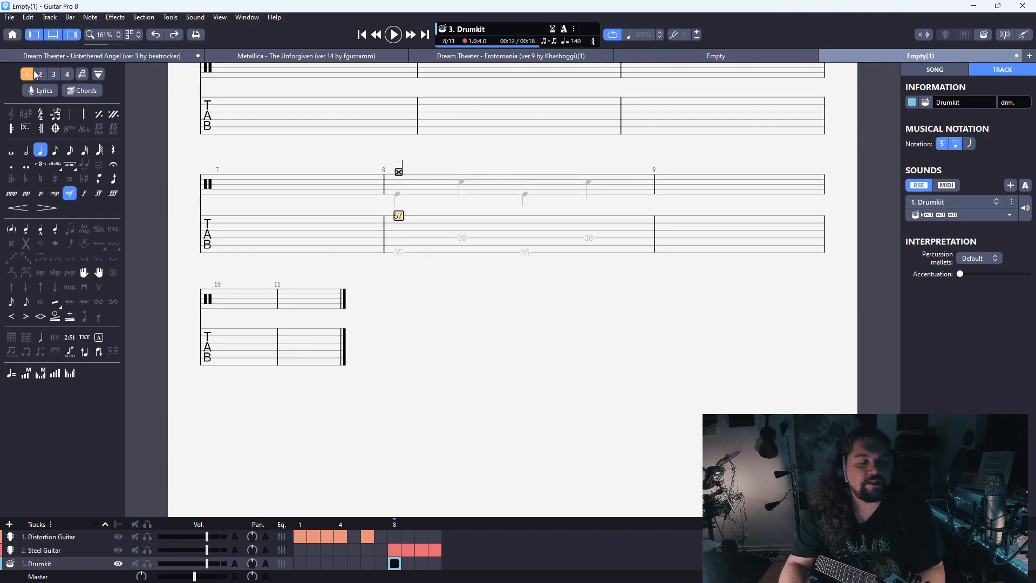
pyautogui.press('-')
# Fill the rest of bar 8's voice 1 with six 42 eighth notes and a final 46 eighth note on the top line
pyautogui.press('Right')
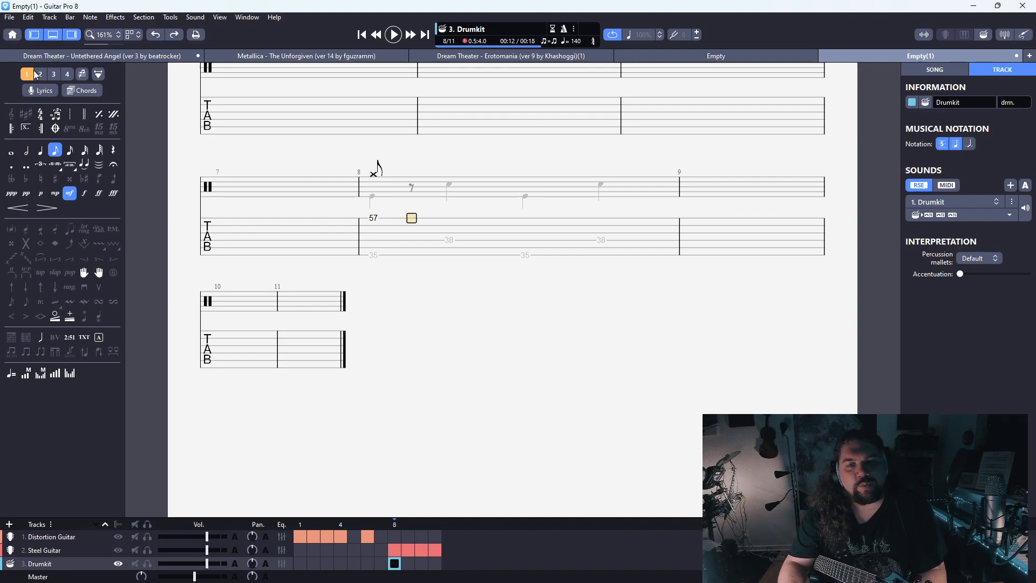
pyautogui.write('42')
pyautogui.press('Right')
pyautogui.write('42')
pyautogui.press('Right')
pyautogui.write('42')
pyautogui.press('Right')
pyautogui.write('42')
pyautogui.press('Right')
pyautogui.write('42')
pyautogui.press('Right')
pyautogui.write('4')
pyautogui.press('Right')
pyautogui.press('Left')
pyautogui.write('2')
pyautogui.press('Right')
pyautogui.write('46')
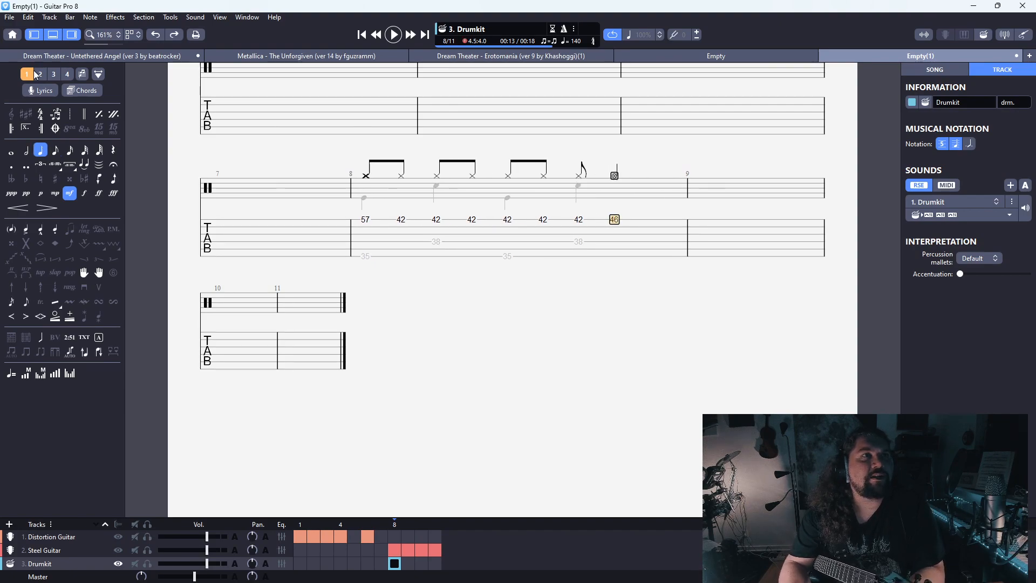
pyautogui.press('Left')
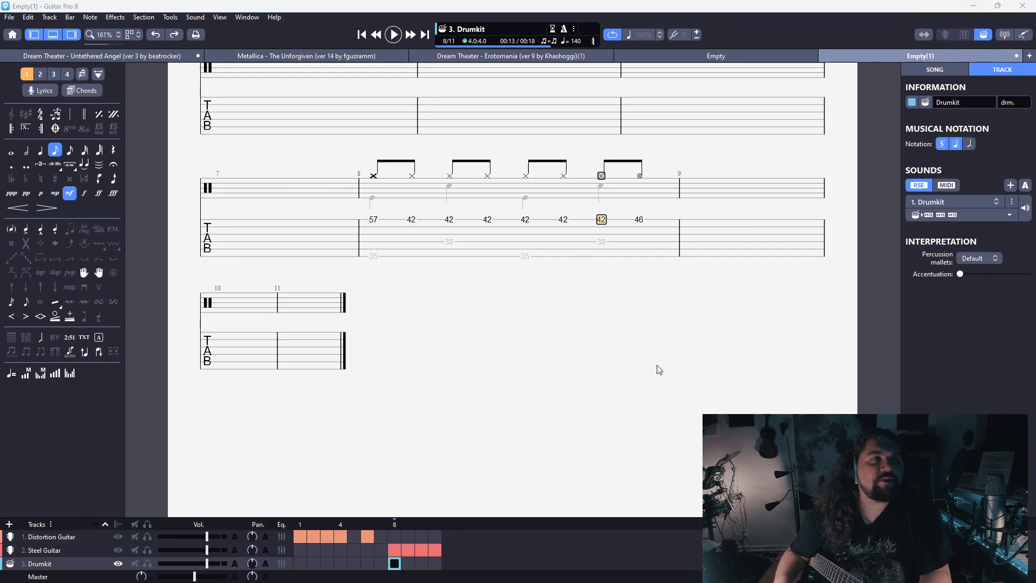
# Move through bar 8 in voice 1 to examine how the 35 and 38 notes of the other voice behave
pyautogui.click(375, 227)
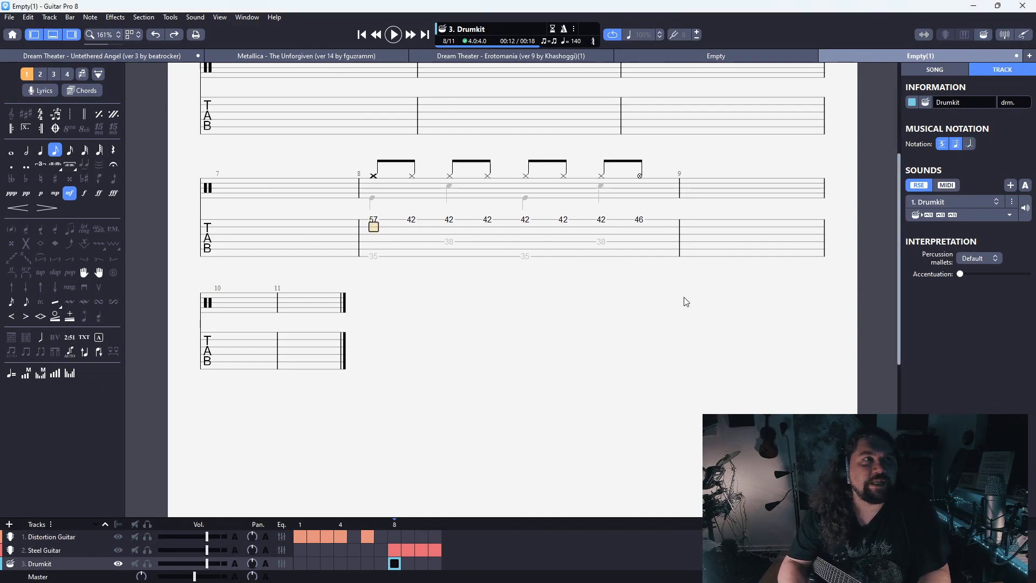
pyautogui.press('Down')
pyautogui.press('Down')
pyautogui.press('Down')
pyautogui.press('Down')
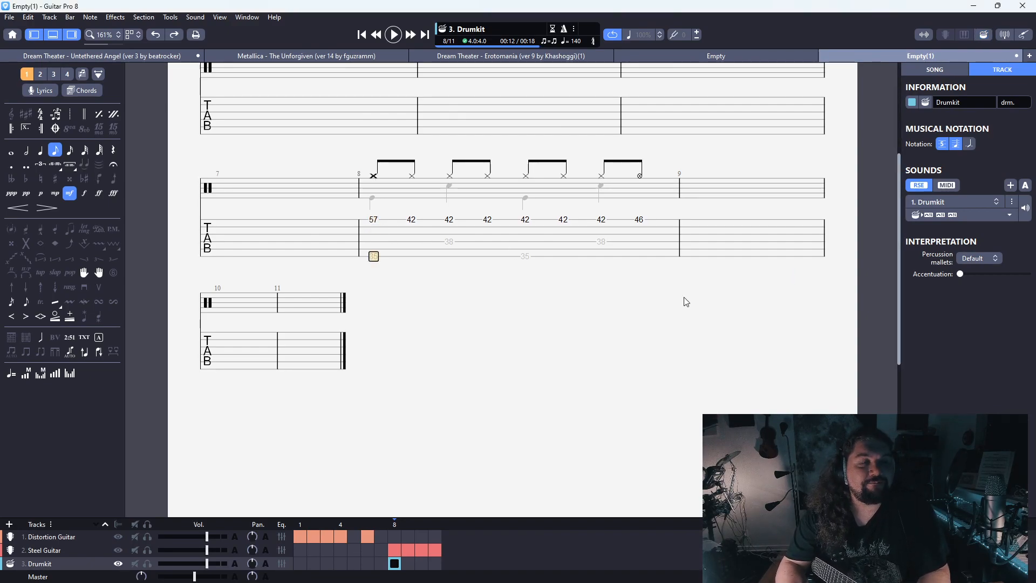
pyautogui.press('Right')
pyautogui.press('Right')
pyautogui.press('Right')
pyautogui.press('Left')
pyautogui.press('Up')
pyautogui.press('Up')
pyautogui.press('Left')
pyautogui.press('Up')
pyautogui.press('Up')
pyautogui.press('Up')
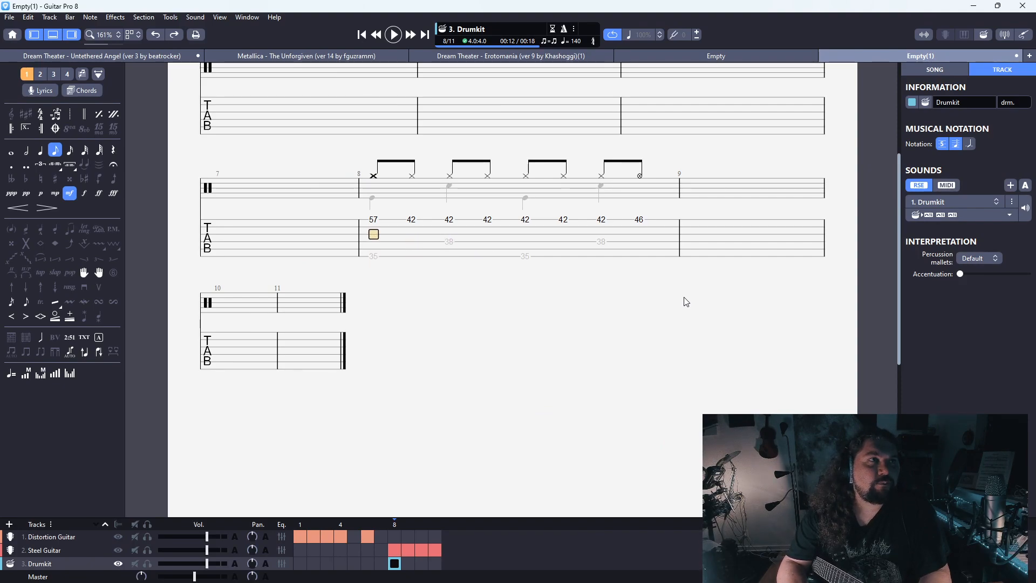
# Switch to voice 2 and select the first 35 note in bar 8
pyautogui.press('Right')
pyautogui.press('Left')
pyautogui.press('Down')
pyautogui.press('Down')
pyautogui.hotkey('ctrl', '2')
pyautogui.press('Down')
pyautogui.press('Down')
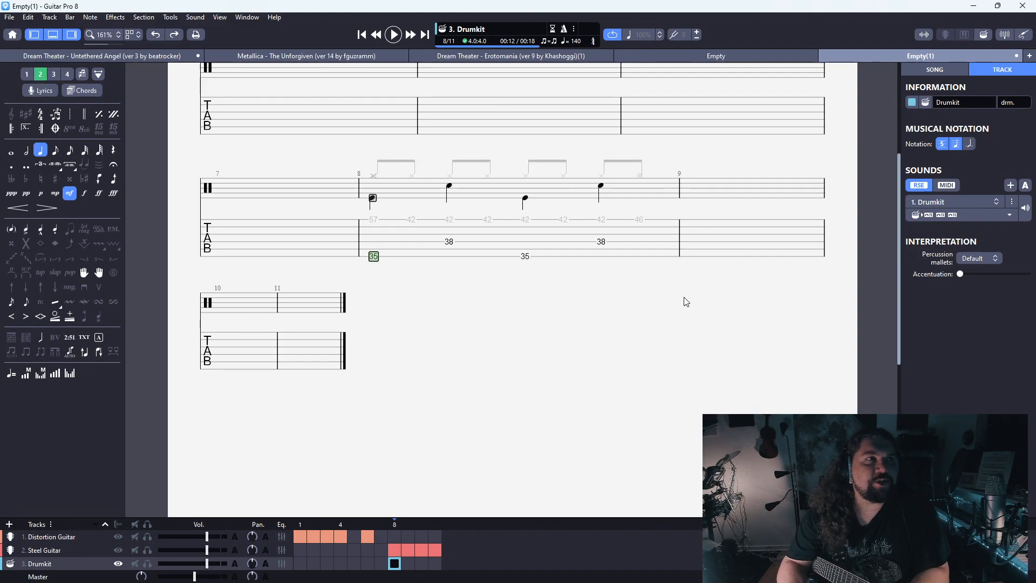
# Step through bar 8 in voice 2 to examine the 35 and 38 drum notes and the spaces around them
pyautogui.press('Right')
pyautogui.press('Right')
pyautogui.press('Left')
pyautogui.press('Up')
pyautogui.press('Up')
pyautogui.press('Right')
pyautogui.press('Right')
pyautogui.press('Down')
pyautogui.press('Down')
pyautogui.press('Left')
pyautogui.press('Right')
pyautogui.press('Up')
pyautogui.press('Up')
# Switch to voice 1 and step through the notes on bar 8's top tablature line to its last eighth note
pyautogui.hotkey('ctrl', '1')
pyautogui.press('Up')
pyautogui.press('Up')
pyautogui.press('Up')
pyautogui.press('Left')
pyautogui.press('Left')
pyautogui.press('Left')
pyautogui.press('Left')
pyautogui.press('Left')
pyautogui.press('Left')
pyautogui.press('Right')
pyautogui.press('Right')
pyautogui.press('Right')
pyautogui.press('Right')
pyautogui.press('Right')
pyautogui.press('Right')
pyautogui.press('Right')
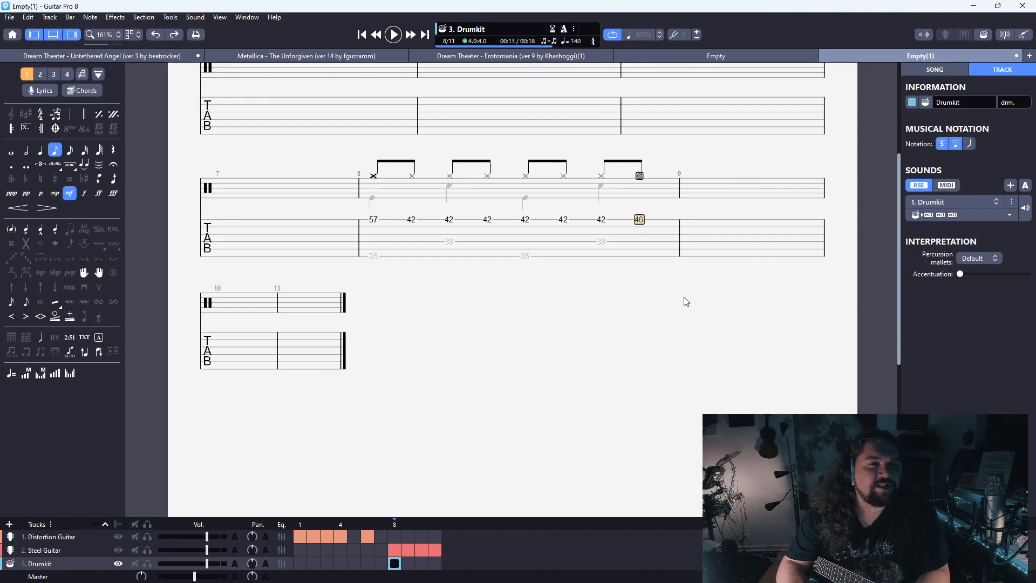
# Play back the two-voice drum pattern from the start of bar 8
pyautogui.press('Home')
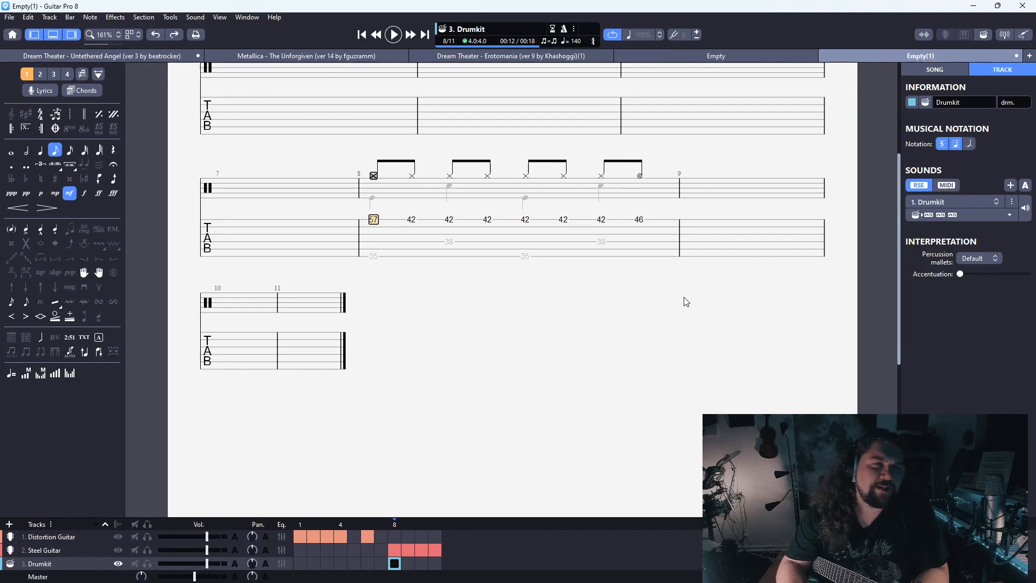
pyautogui.press('space')
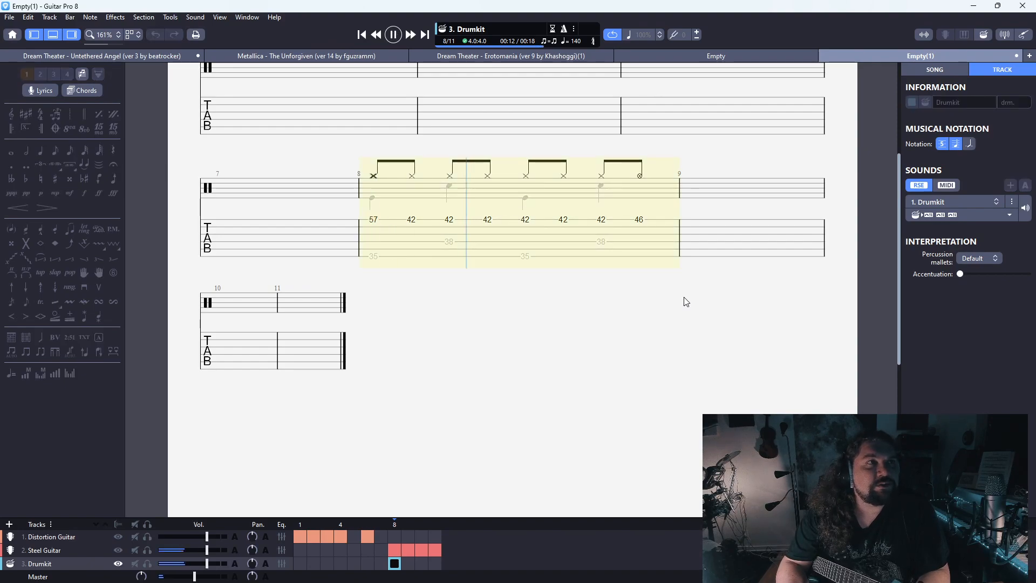
pyautogui.press('space')
# Set the tempo to 80 from bar 8 and play the drum pattern again from the start of that bar
pyautogui.press('Left')
pyautogui.press('Left')
pyautogui.press('Left')
pyautogui.press('Left')
pyautogui.press('Left')
pyautogui.press('Left')
pyautogui.press('Left')
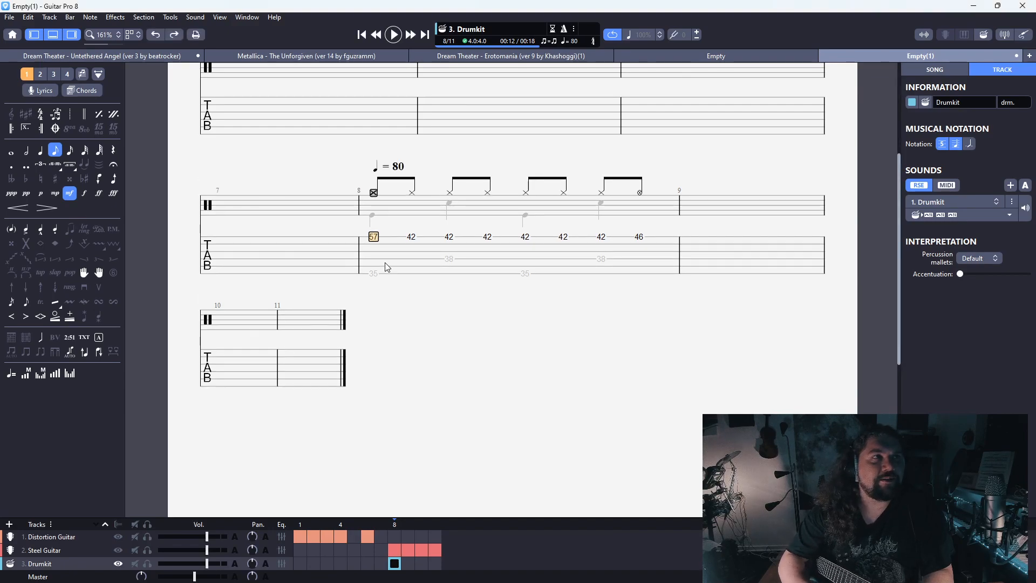
pyautogui.press('space')
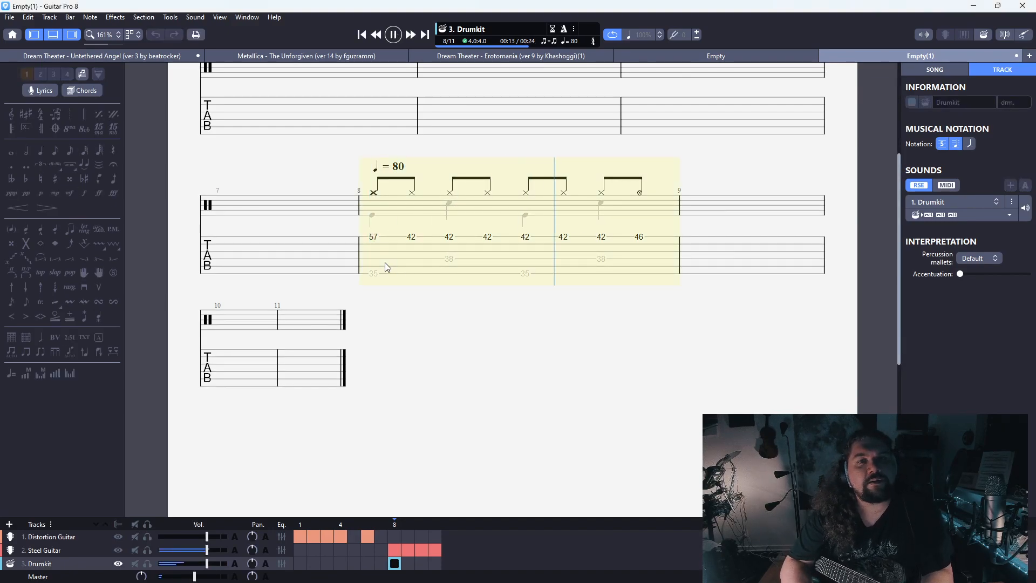
pyautogui.press('space')
# Toggle multivoice mode on bar 8 and alternate between voices 1 and 2 to compare how their notes are displayed
pyautogui.click(384, 257)
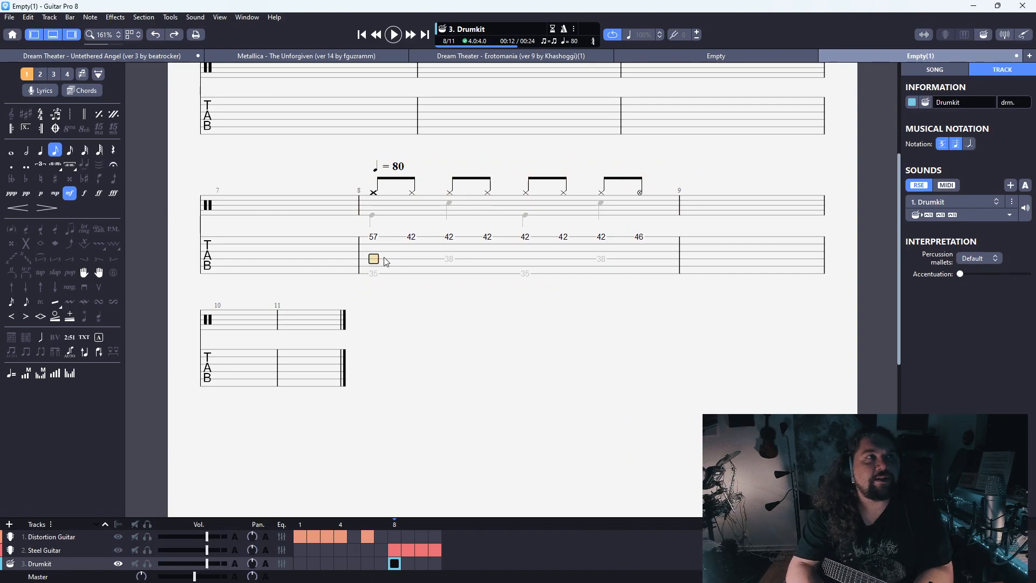
pyautogui.hotkey('ctrl', 'm')
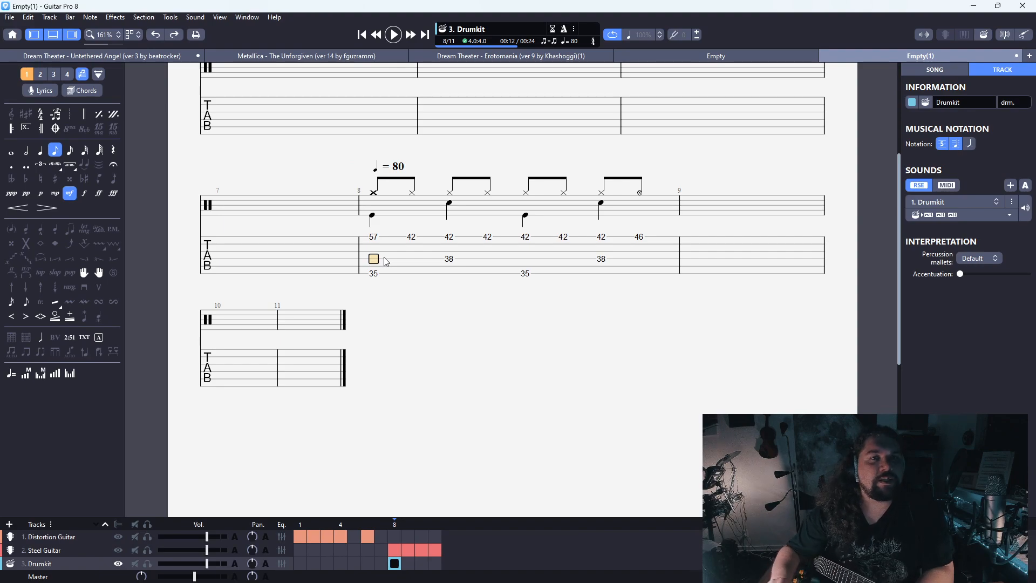
pyautogui.hotkey('ctrl', 'm')
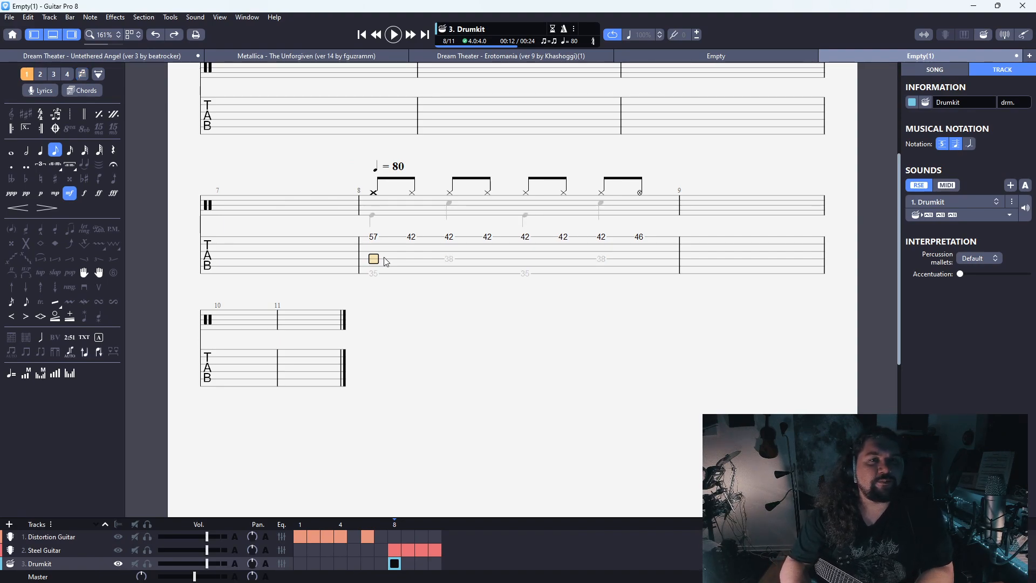
pyautogui.hotkey('ctrl', '2')
pyautogui.hotkey('ctrl', '1')
pyautogui.hotkey('ctrl', '2')
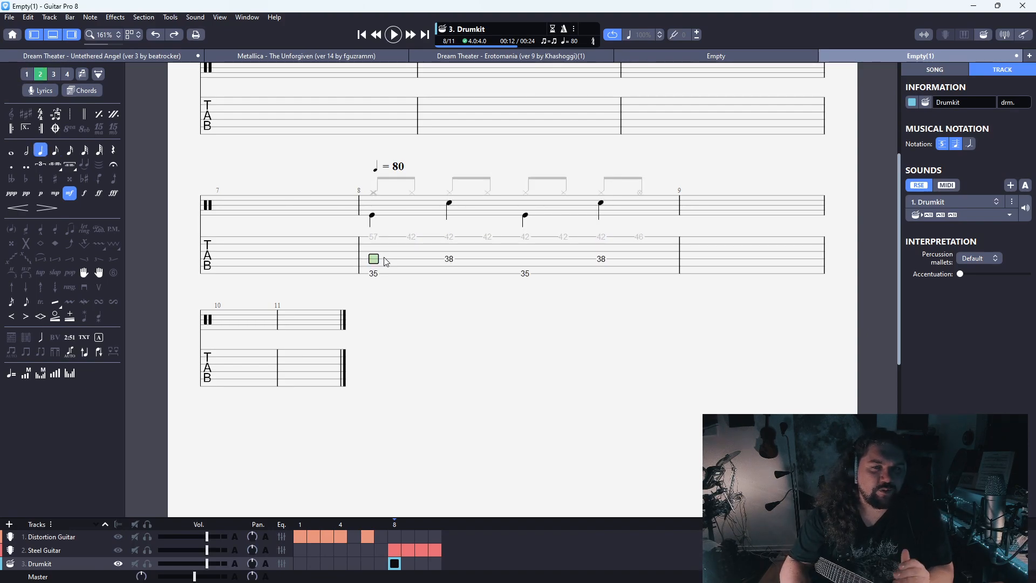
pyautogui.hotkey('ctrl', '1')
pyautogui.hotkey('ctrl', '2')
pyautogui.hotkey('ctrl', '1')
pyautogui.hotkey('ctrl', '2')
pyautogui.hotkey('ctrl', '1')
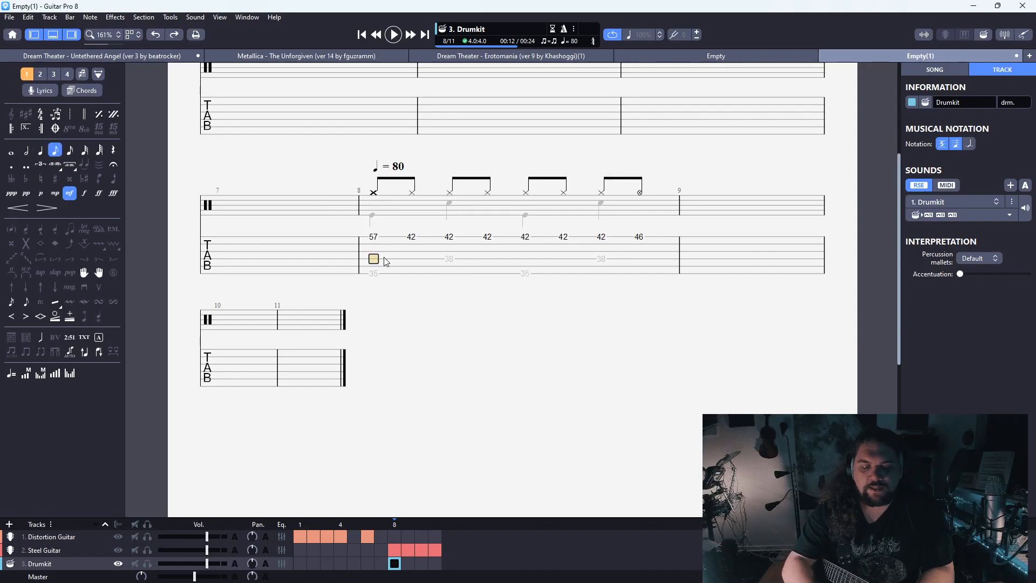
# Turn on multivoice mode and duplicate the complete bar 8 drum pattern into bar 9
pyautogui.hotkey('ctrl', 'm')
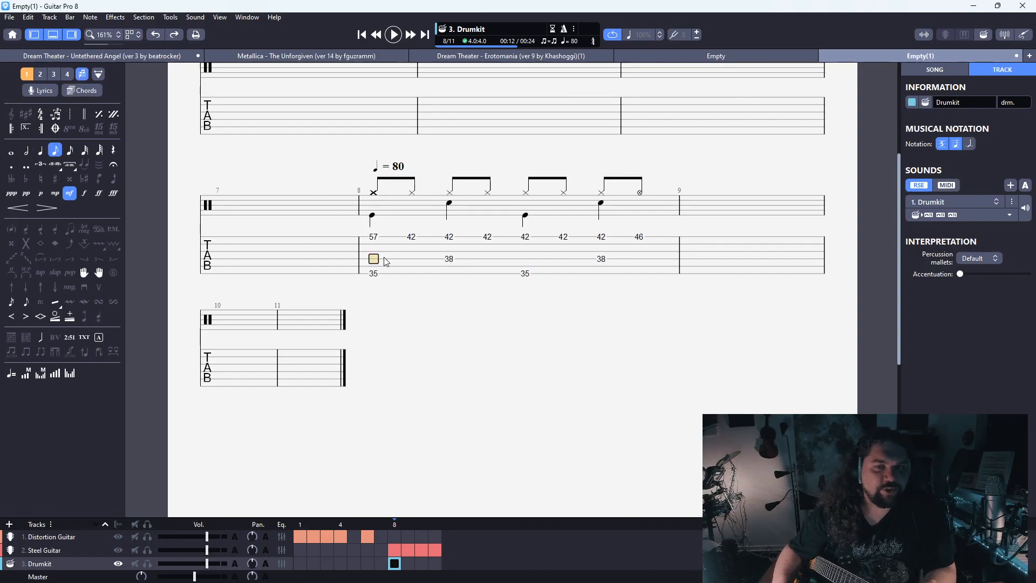
pyautogui.moveTo(384, 265); pyautogui.dragTo(785, 254)
pyautogui.hotkey('ctrl', 'v')
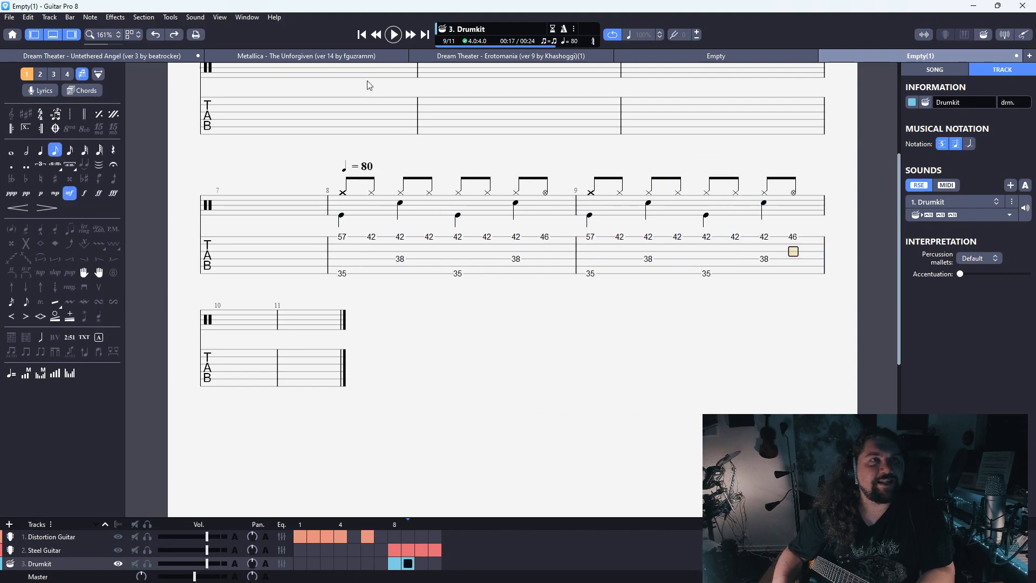
# Play back bars 8 and 9 of the Drumkit track from the start of bar 8
pyautogui.click(339, 254)
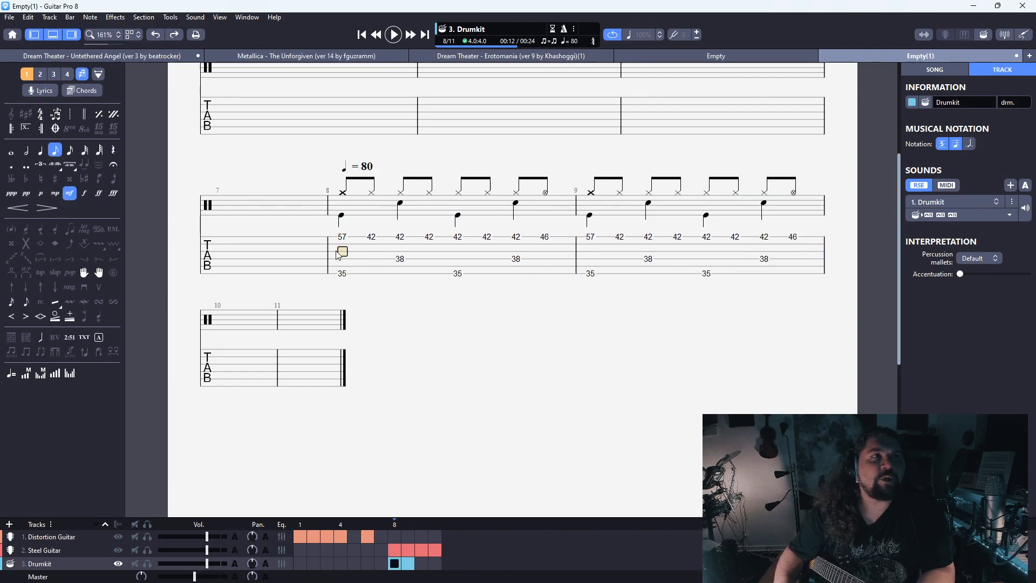
pyautogui.press('space')
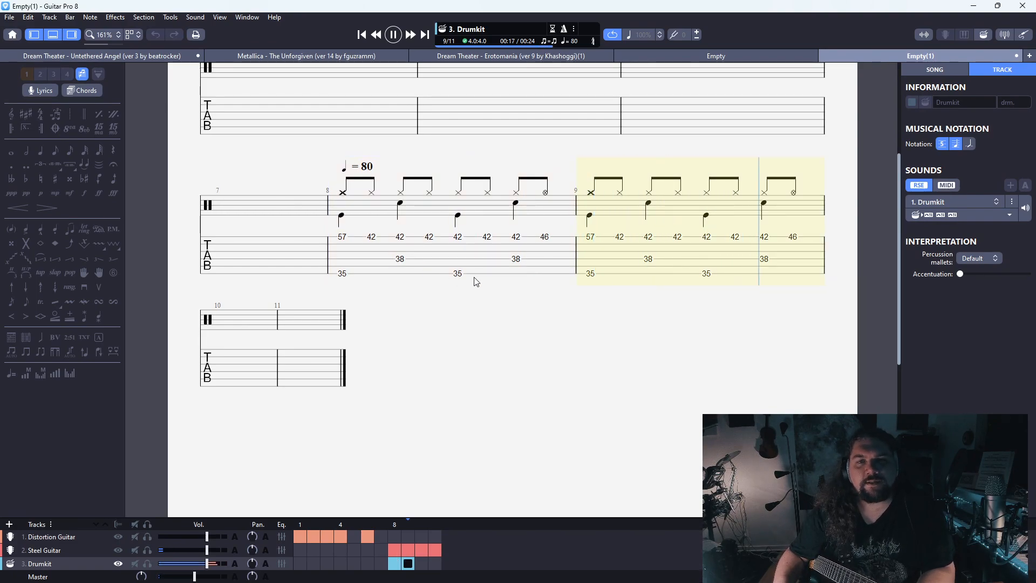
pyautogui.press('space')
# Turn multivoice mode off, inspect bar 8 in voice 2, and turn multivoice mode back on
pyautogui.click(351, 260)
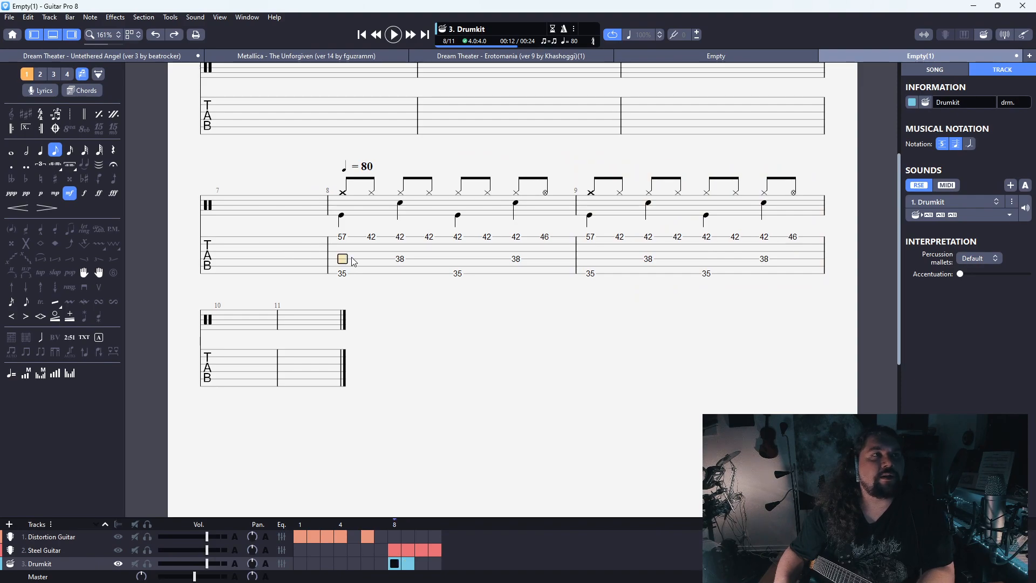
pyautogui.hotkey('ctrl', 'm')
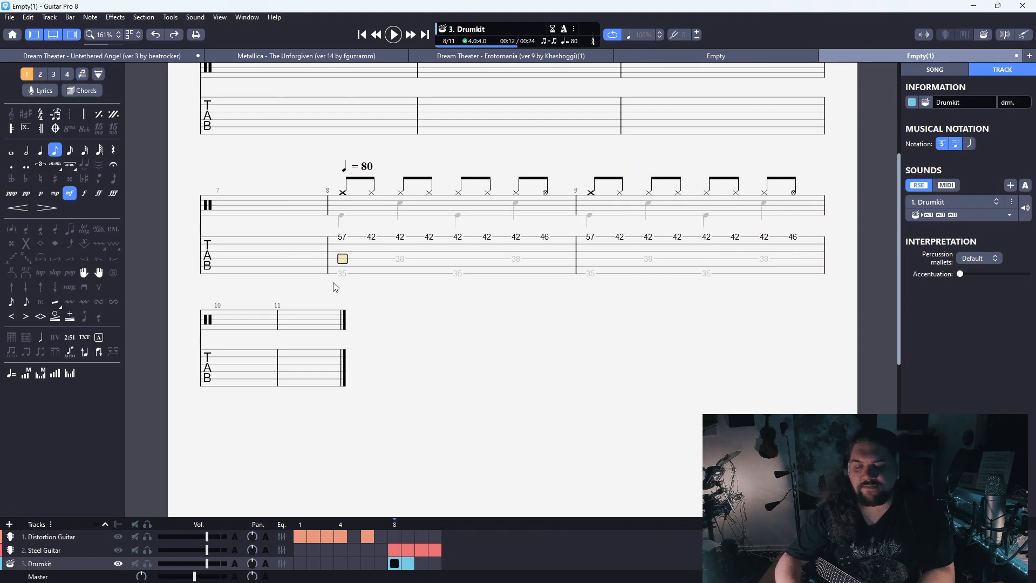
pyautogui.hotkey('ctrl', '2')
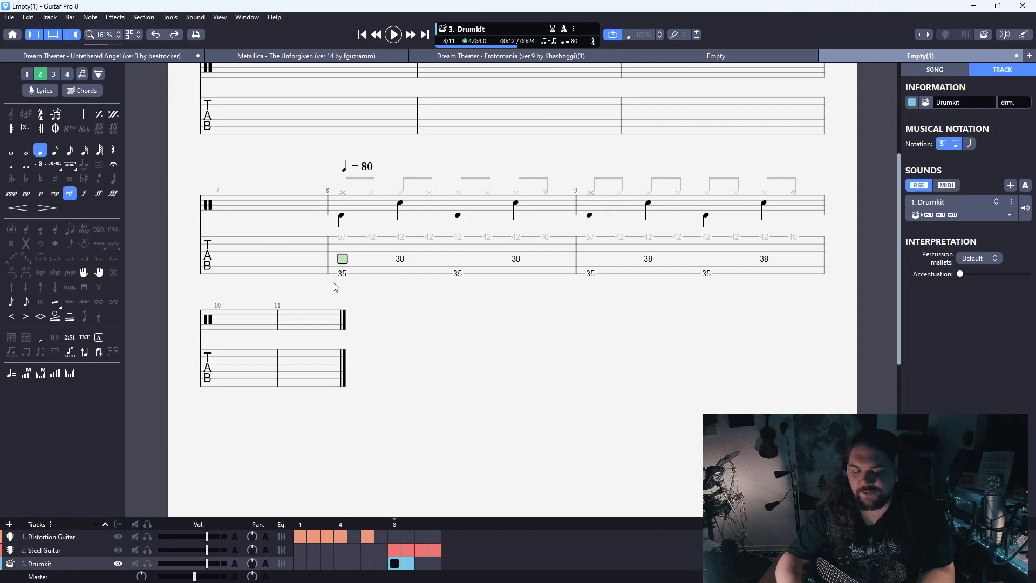
pyautogui.hotkey('ctrl', 'm')
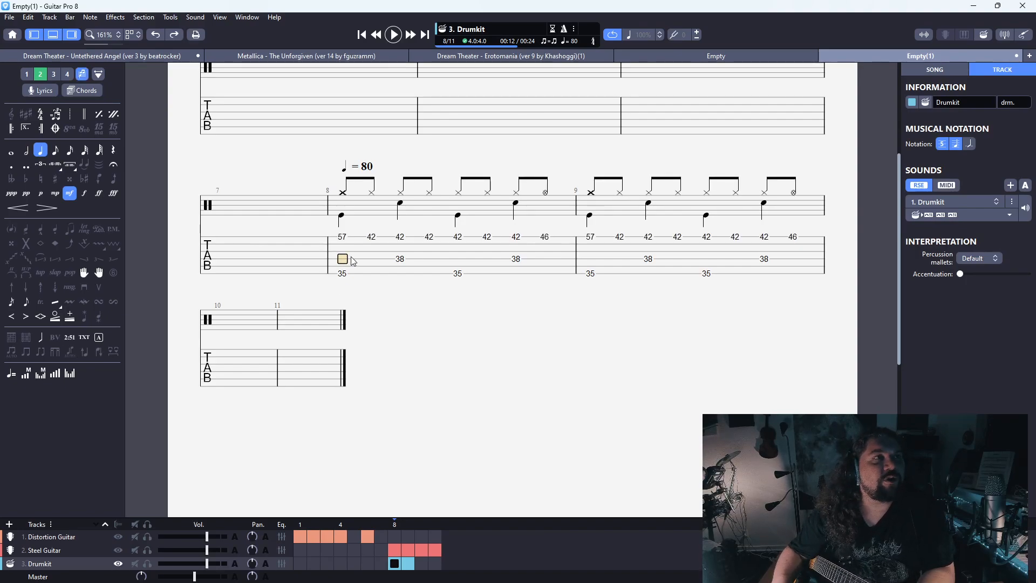
# Duplicate both voices of bar 8 into bar 10 and turn multivoice mode off
pyautogui.moveTo(342, 259); pyautogui.dragTo(553, 241)
pyautogui.click(241, 399)
pyautogui.hotkey('ctrl', 'v')
pyautogui.click(259, 363)
pyautogui.hotkey('ctrl', 'm')
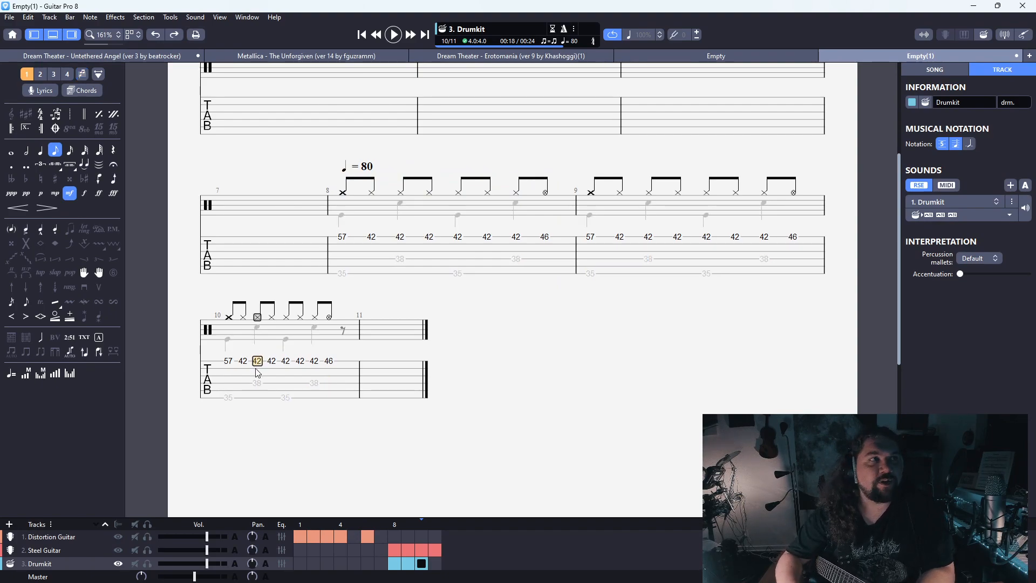
# Delete all voice 1 notes in bar 10 and place the cursor on the top line of its first beat
pyautogui.moveTo(224, 373); pyautogui.dragTo(331, 373)
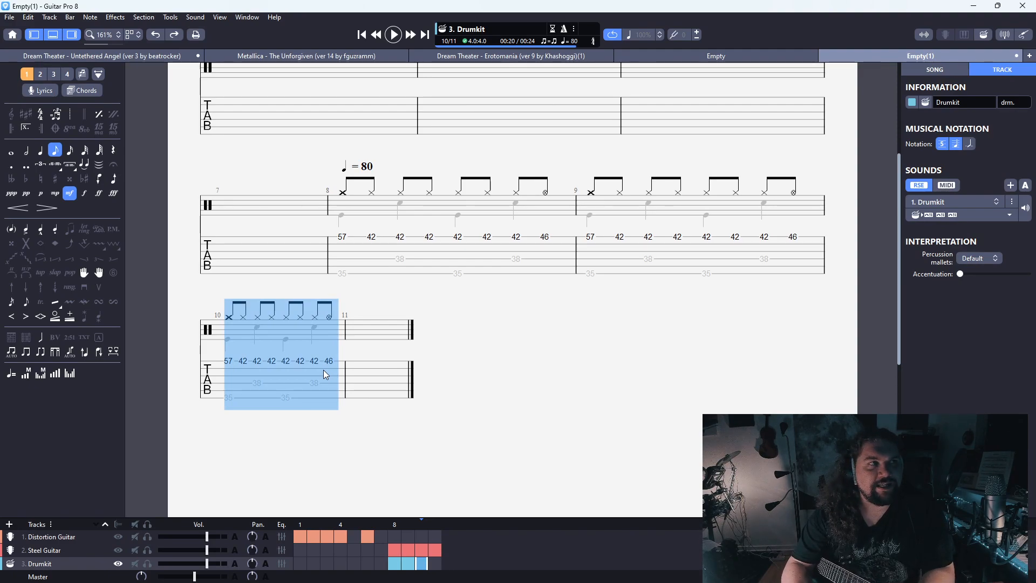
pyautogui.press('Delete')
pyautogui.press('Left')
pyautogui.press('Up')
pyautogui.press('Right')
pyautogui.press('Up')
pyautogui.press('Down')
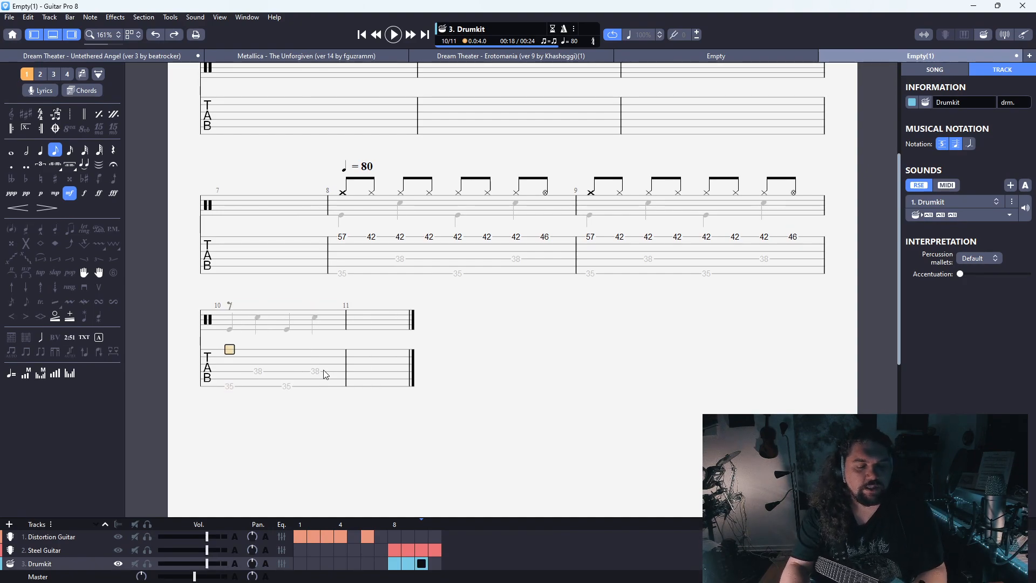
# Enter quarter notes 57, 46, 46 and 46 on the top line of bar 10 in voice 1
pyautogui.press('-')
pyautogui.write('57')
pyautogui.press('Right')
pyautogui.write('46')
pyautogui.press('Right')
pyautogui.write('46')
pyautogui.press('Right')
pyautogui.write('46')
pyautogui.press('Left')
pyautogui.press('Left')
pyautogui.press('Left')
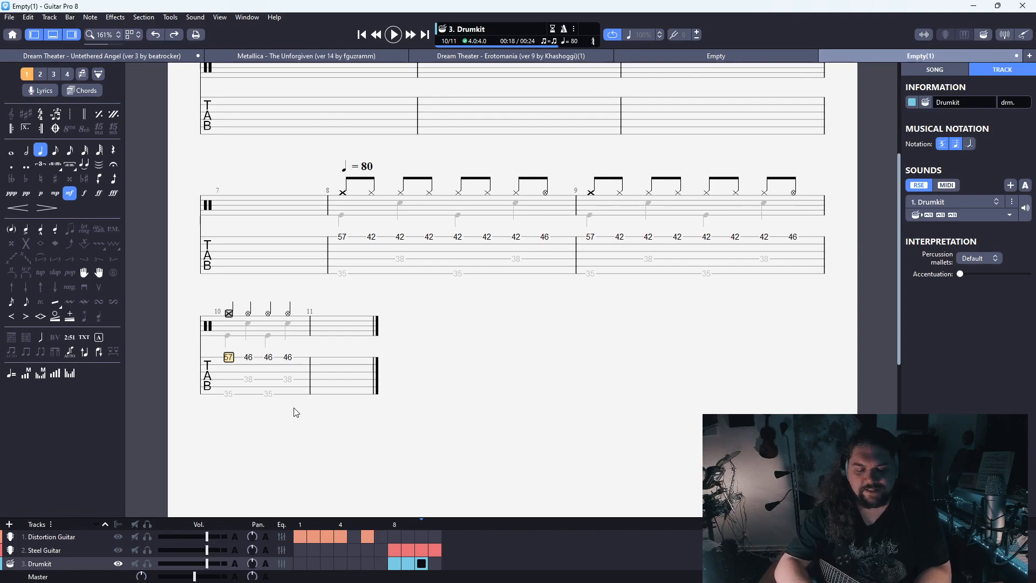
# Copy both voices of bar 10 into bar 11 and change bar 11's first top-line note to 46
pyautogui.hotkey('ctrl', 'm')
pyautogui.moveTo(228, 384); pyautogui.dragTo(299, 382)
pyautogui.hotkey('ctrl', 'c')
pyautogui.click(319, 385)
pyautogui.hotkey('ctrl', 'v')
pyautogui.write('46')
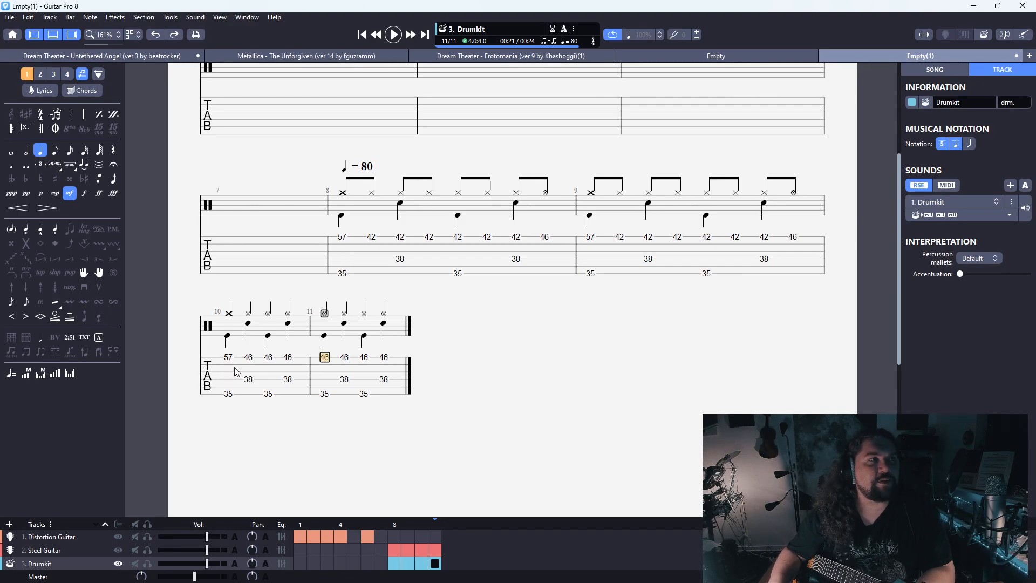
# Play back the Drumkit track from the start of bar 10
pyautogui.click(227, 383)
pyautogui.press('space')
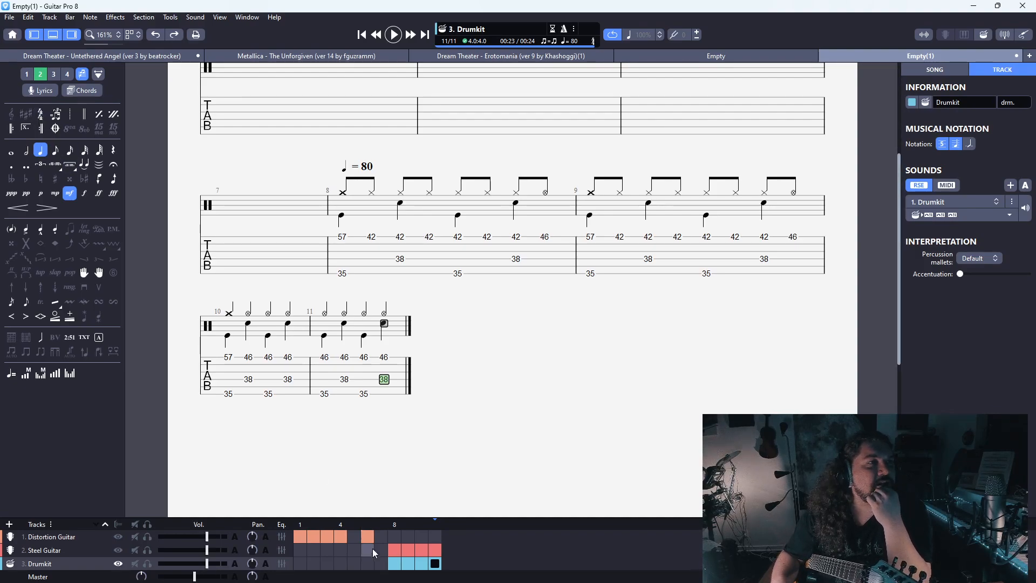
# Try a double bar line at the end of bar 4 on the Distortion Guitar track and remove it again
pyautogui.click(301, 537)
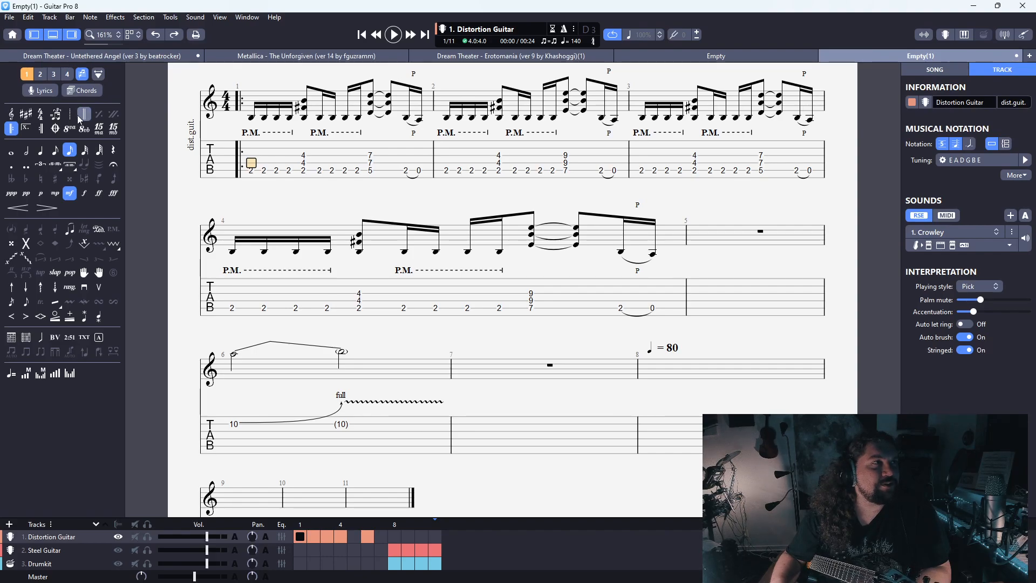
pyautogui.click(652, 308)
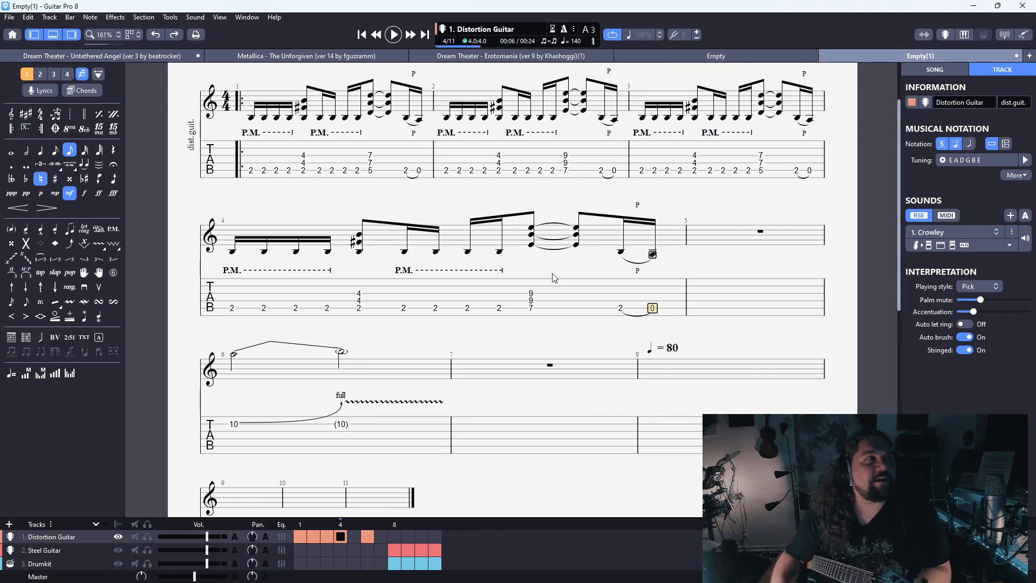
pyautogui.click(84, 118)
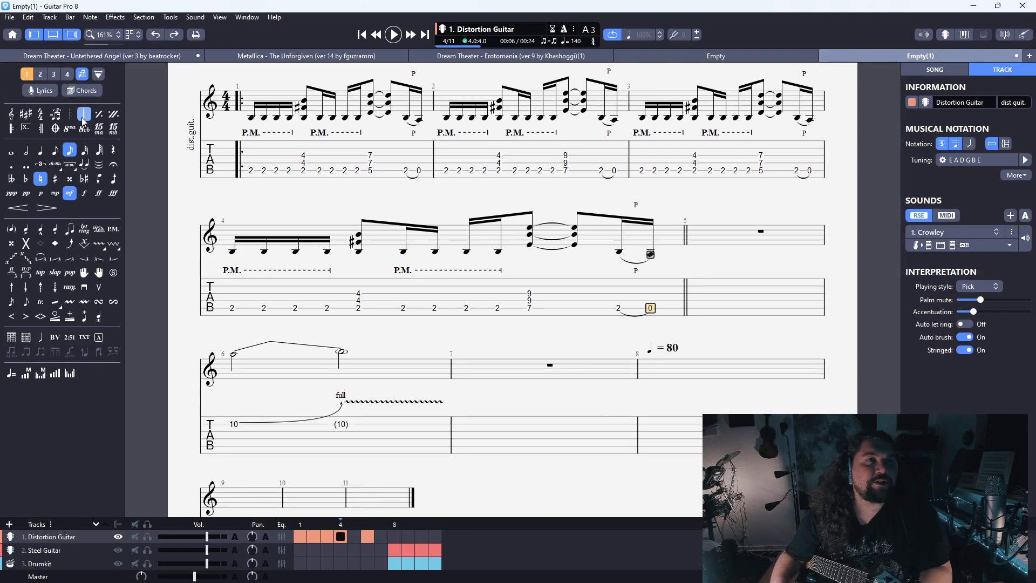
pyautogui.click(84, 117)
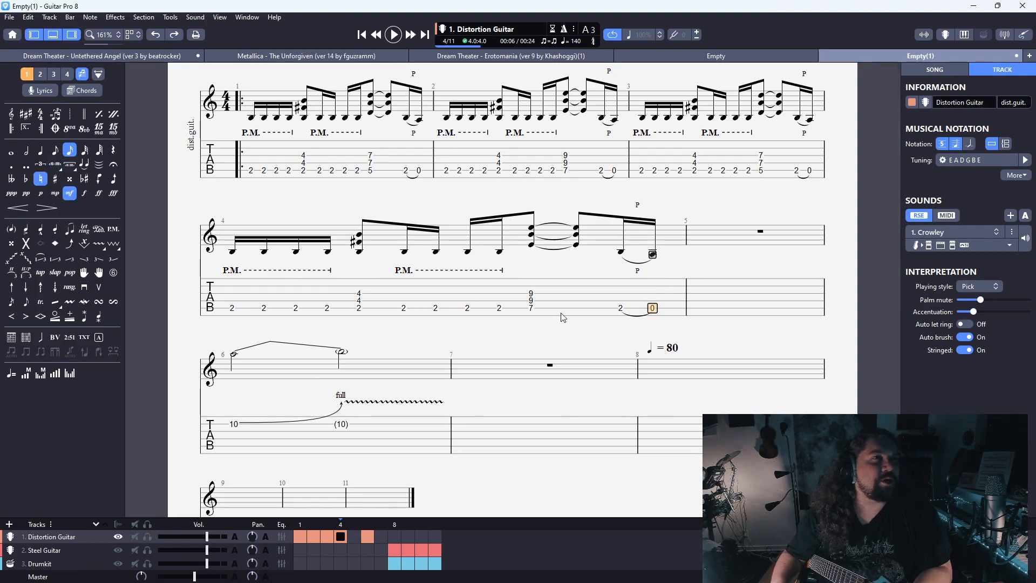
# Append bars 12 and 13 to the end of the Distortion Guitar track and set bar 13's first beat to an eighth note
pyautogui.scroll(-4, 471, 302)
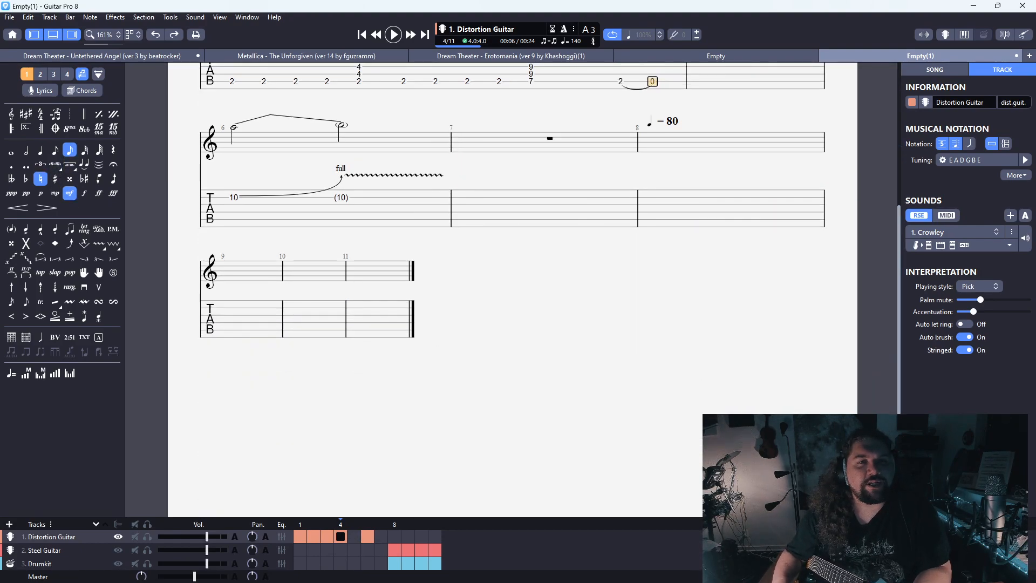
pyautogui.click(435, 536)
pyautogui.press('Right')
pyautogui.press('Right')
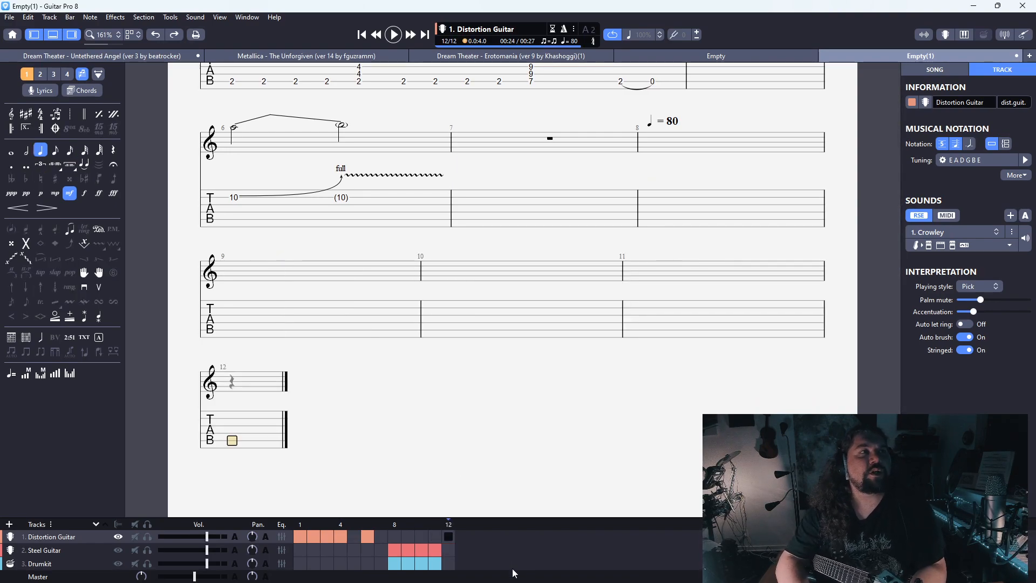
pyautogui.press('KP_Subtract')
pyautogui.press('KP_Add')
pyautogui.press('KP_Add')
pyautogui.press('KP_Divide')
pyautogui.press('KP_Divide')
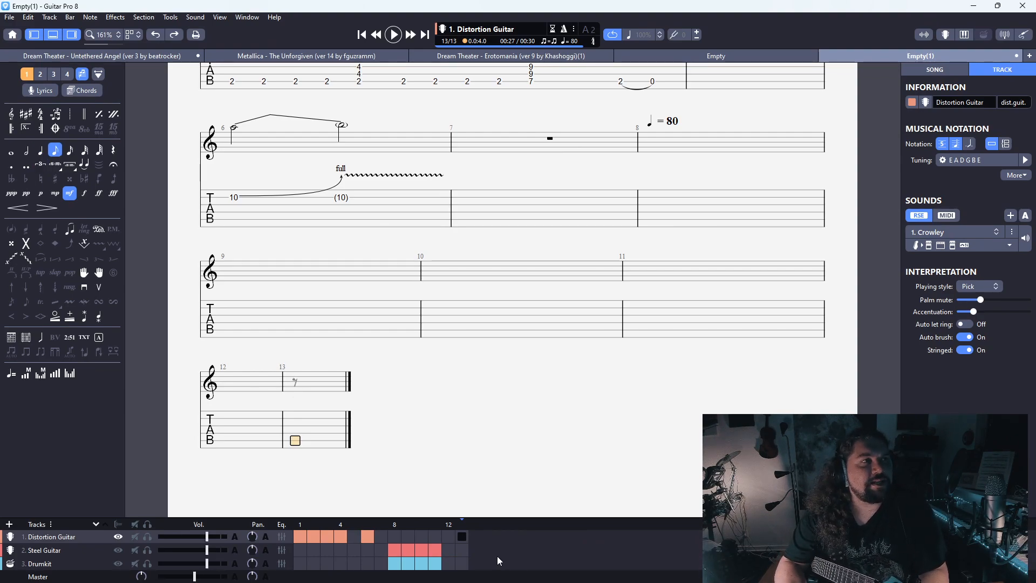
# Fill bar 13 with eight eighth notes at fret 2 on the A string
pyautogui.press('2')
pyautogui.press('Right')
pyautogui.press('2')
pyautogui.press('Right')
pyautogui.press('2')
pyautogui.press('Right')
pyautogui.press('2')
pyautogui.press('Right')
pyautogui.press('2')
pyautogui.press('Right')
pyautogui.press('2')
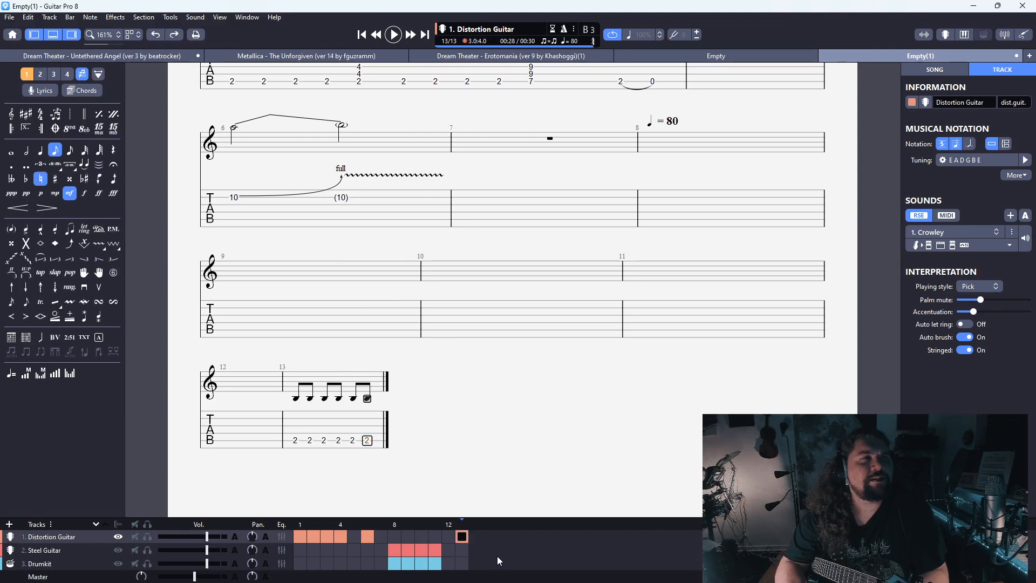
pyautogui.press('Right')
pyautogui.press('2')
pyautogui.press('Right')
pyautogui.press('2')
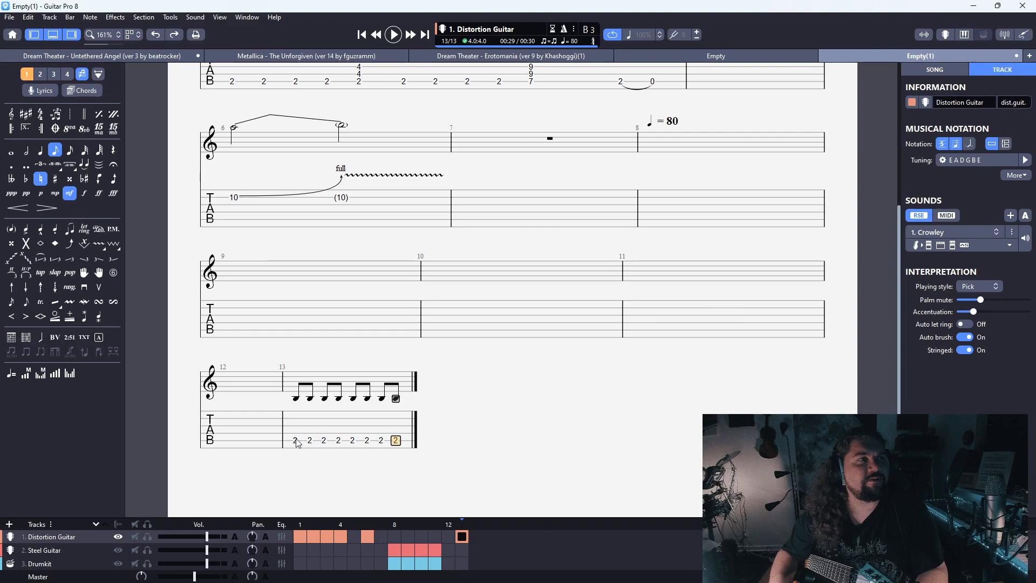
# Apply palm mute to all eight notes of bar 13 and select the bar's first note
pyautogui.moveTo(297, 443); pyautogui.dragTo(424, 440)
pyautogui.press('p')
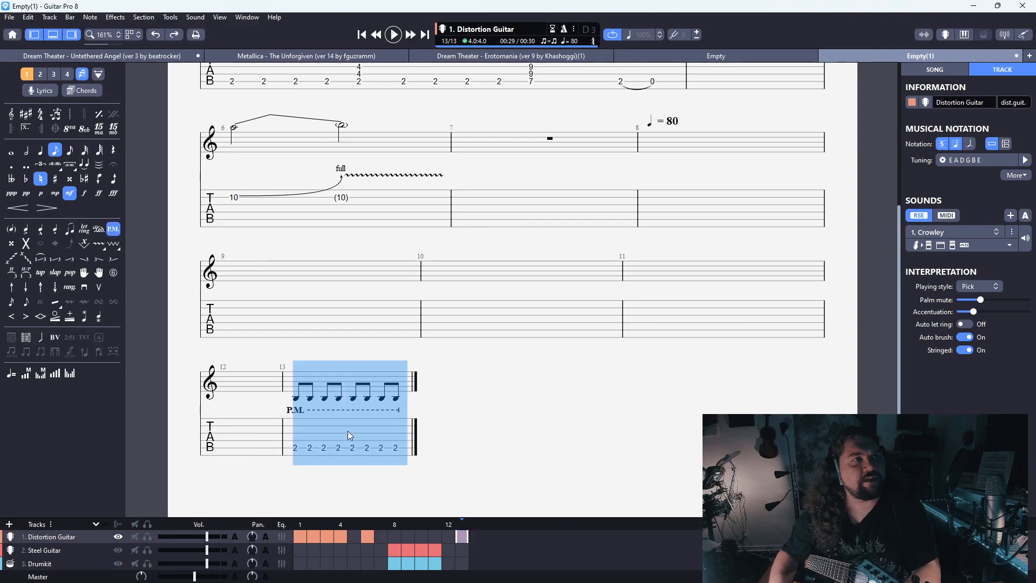
pyautogui.click(297, 448)
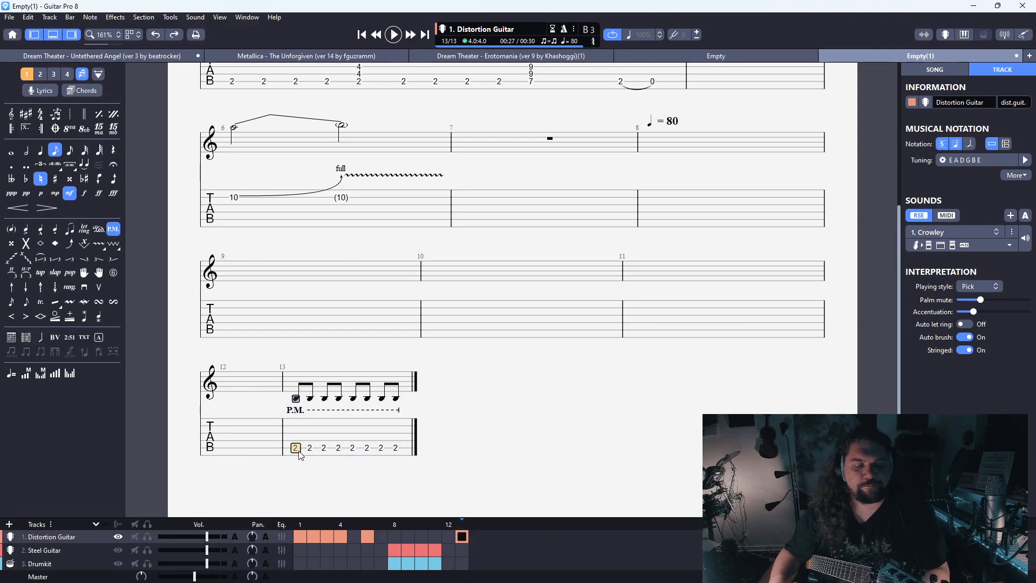
# Remove the palm mute from the first note of bar 13 and play the bar back
pyautogui.press('o')
pyautogui.press('o')
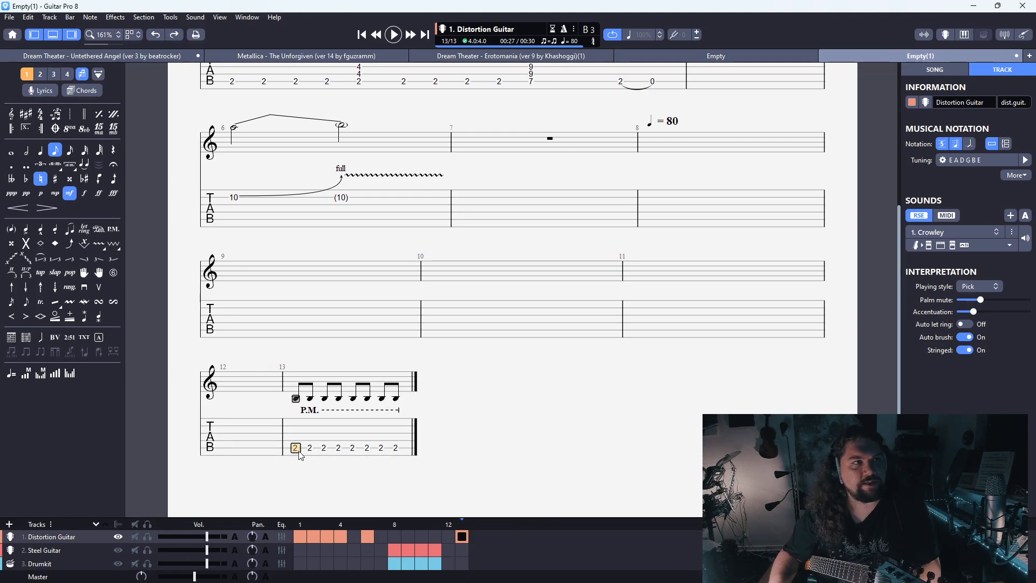
pyautogui.press('space')
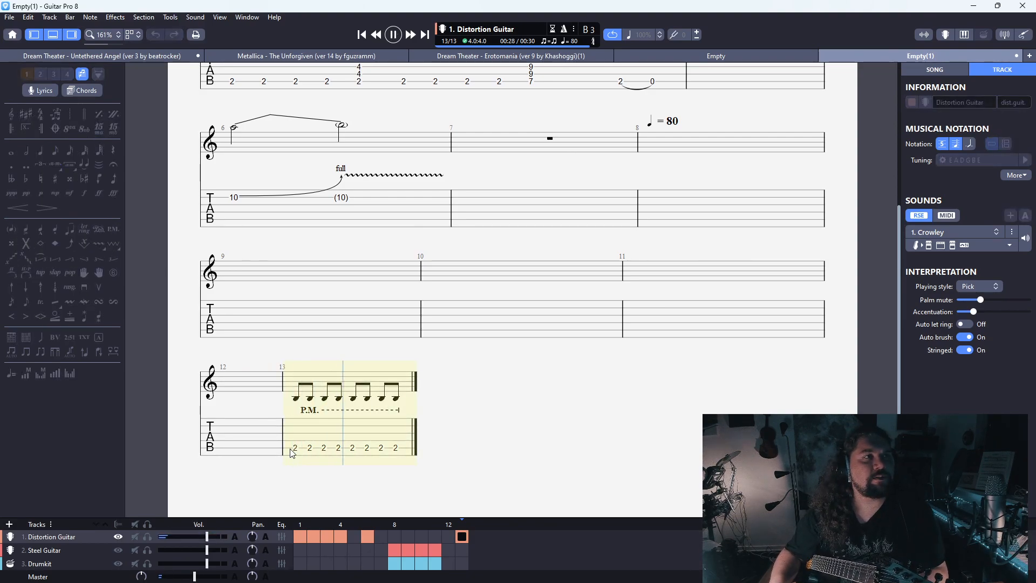
pyautogui.press('space')
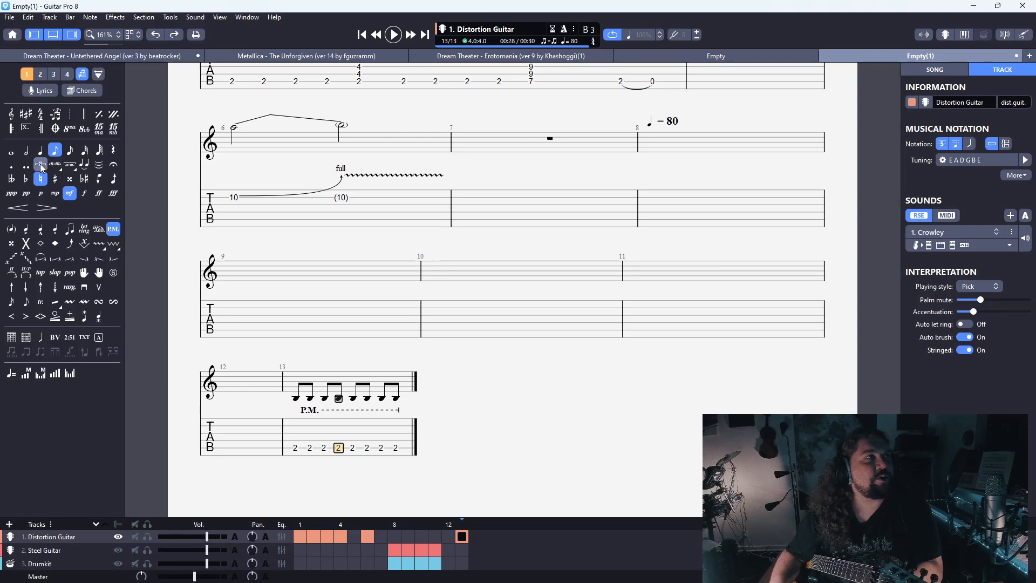
# Convert all eight eighth notes in bar 13 to triplet eighths, starting from the bar's first note
pyautogui.press('Left')
pyautogui.press('Left')
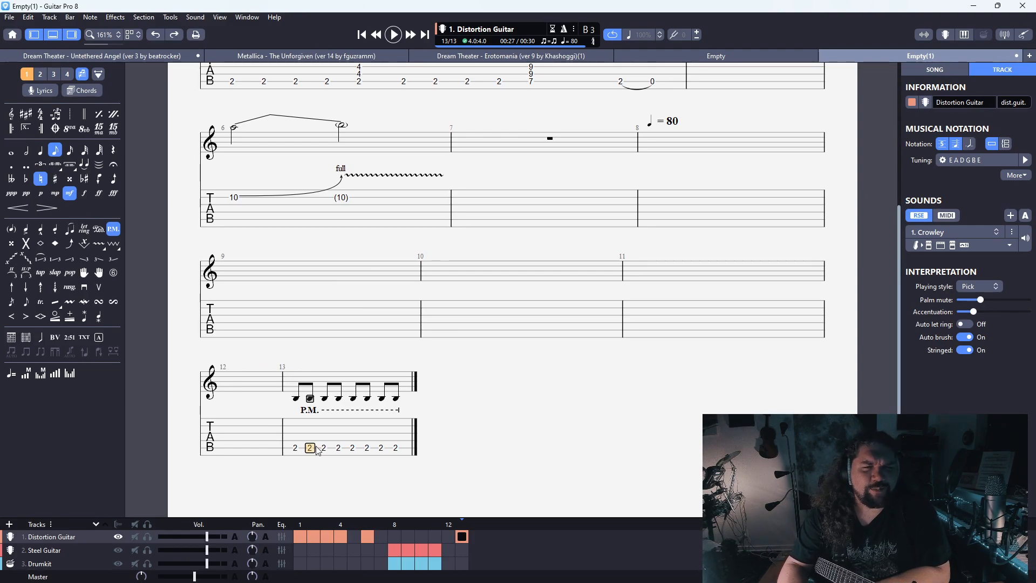
pyautogui.press('Left')
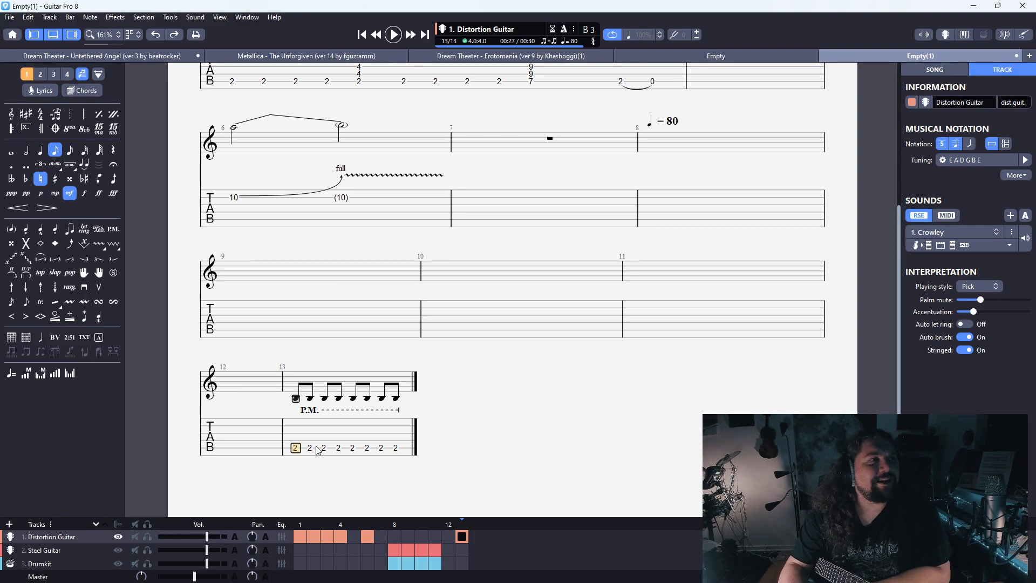
pyautogui.hotkey('ctrl', '3')
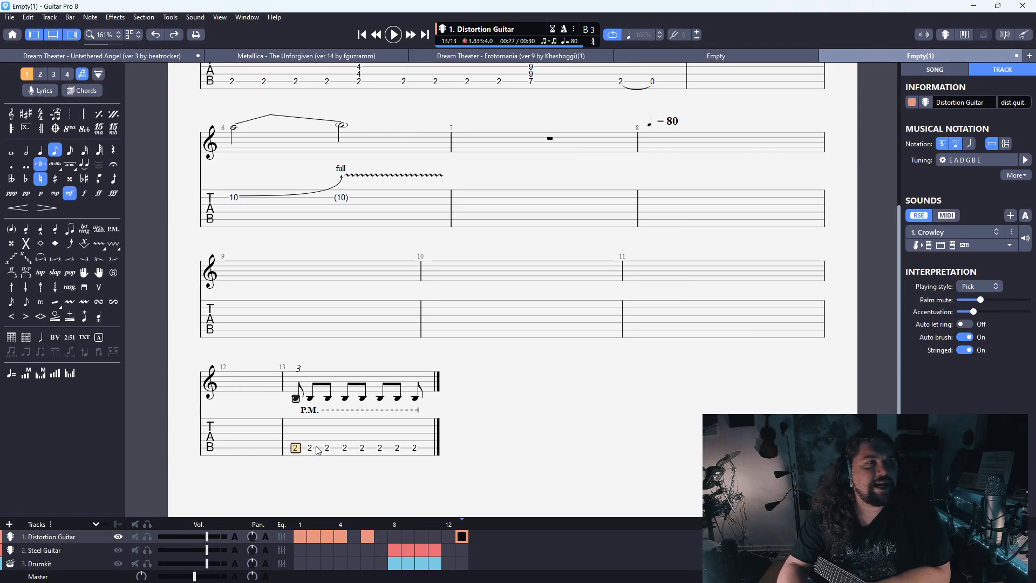
pyautogui.press('Right')
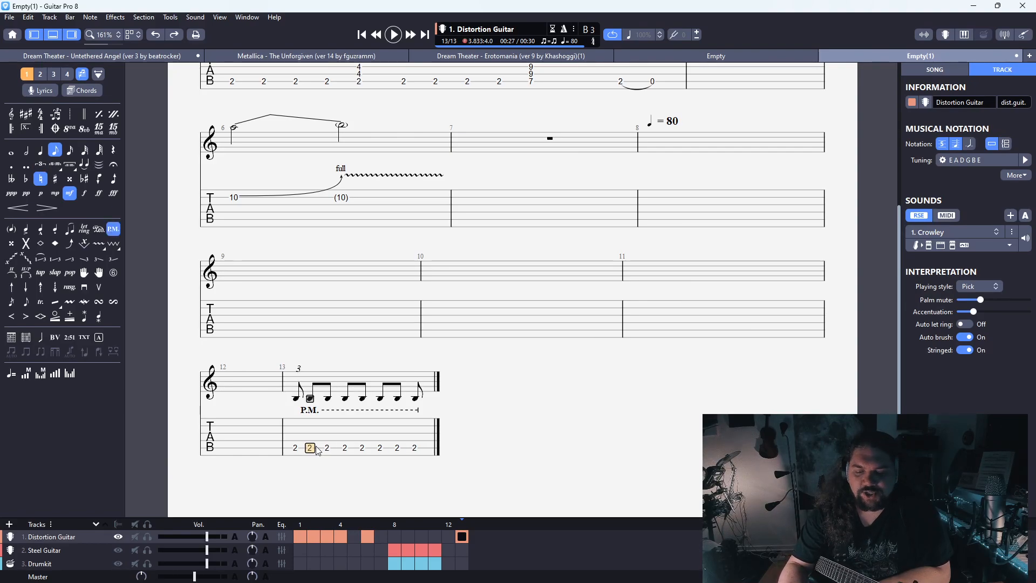
pyautogui.hotkey('ctrl', '3')
pyautogui.press('Right')
pyautogui.hotkey('ctrl', '3')
pyautogui.press('Right')
pyautogui.hotkey('ctrl', '3')
pyautogui.press('Right')
pyautogui.hotkey('ctrl', '3')
pyautogui.press('Right')
pyautogui.hotkey('ctrl', '3')
pyautogui.press('Right')
pyautogui.hotkey('ctrl', '3')
pyautogui.press('Right')
pyautogui.hotkey('ctrl', '3')
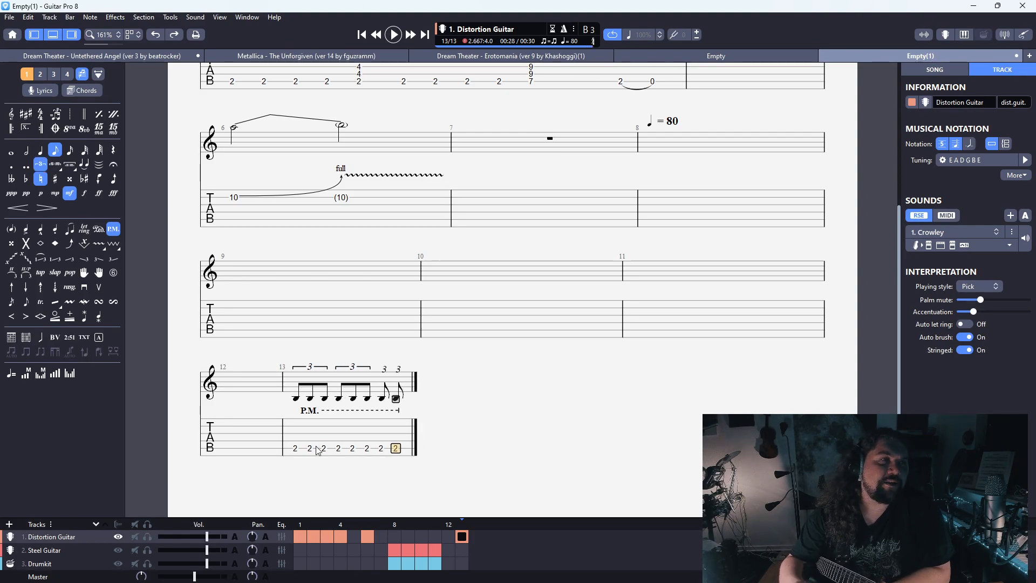
# Complete bar 13 with four more triplet eighth notes at fret 2 on the A string and append bar 14
pyautogui.press('Right')
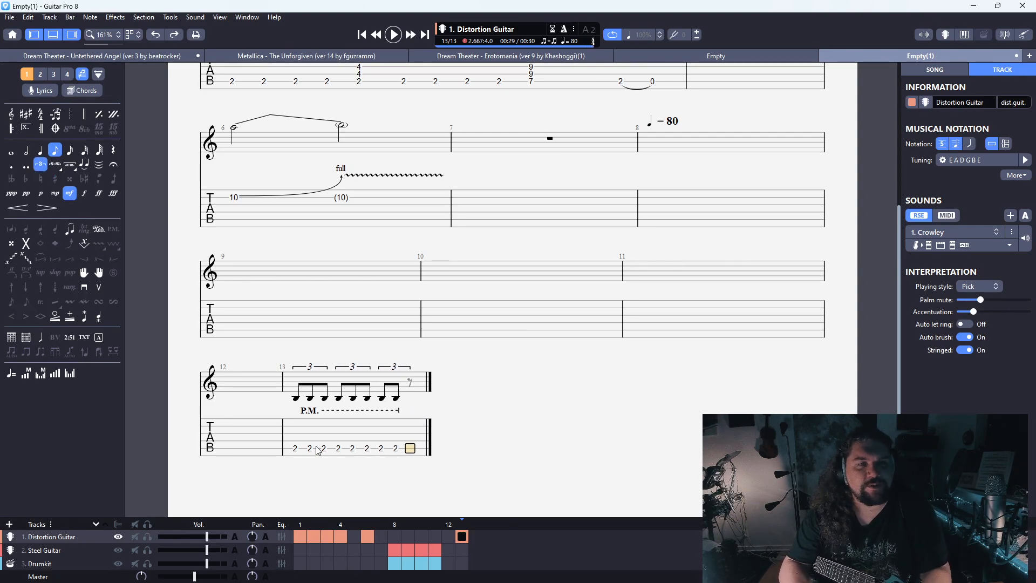
pyautogui.press('2')
pyautogui.press('Right')
pyautogui.press('2')
pyautogui.press('Right')
pyautogui.press('2')
pyautogui.press('Right')
pyautogui.press('Right')
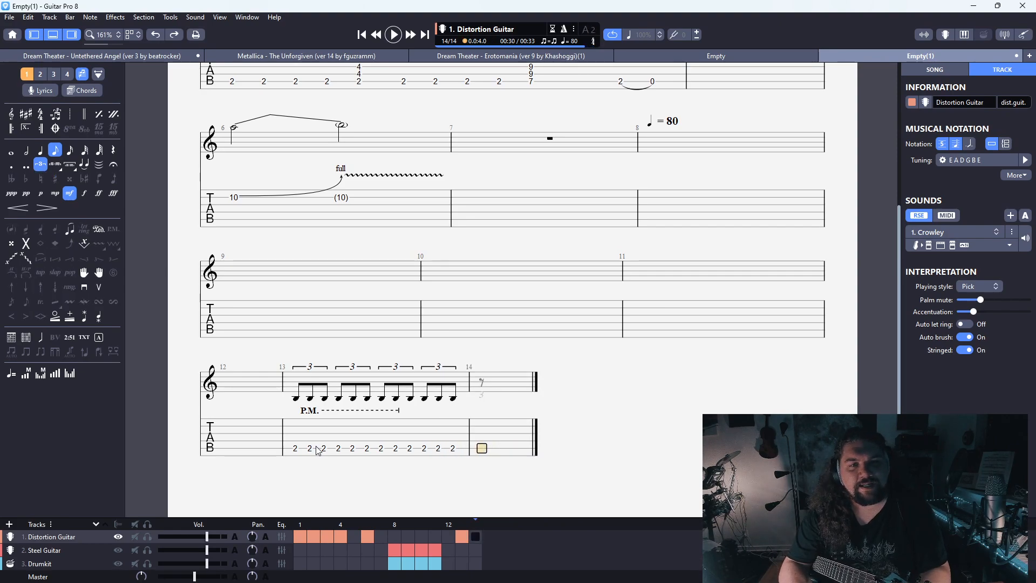
# Apply palm mute to the last four notes of bar 13
pyautogui.press('Left')
pyautogui.press('2')
pyautogui.press('p')
pyautogui.press('Left')
pyautogui.press('p')
pyautogui.press('Left')
pyautogui.press('p')
pyautogui.press('Left')
pyautogui.press('p')
pyautogui.press('Left')
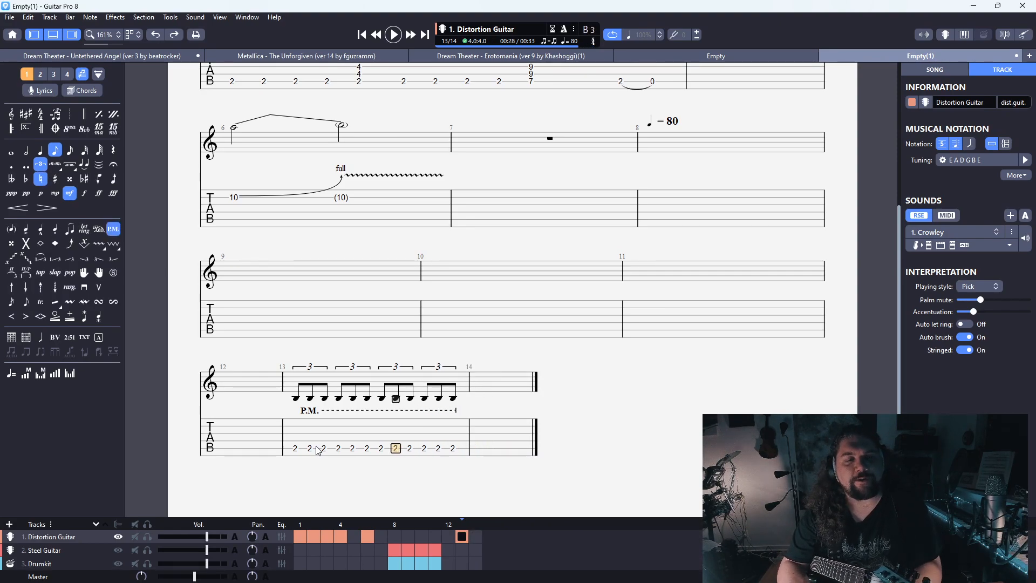
# Play back the triplet riff from the start of bar 13 and stop it
pyautogui.hotkey('ctrl', 'Left')
pyautogui.press('space')
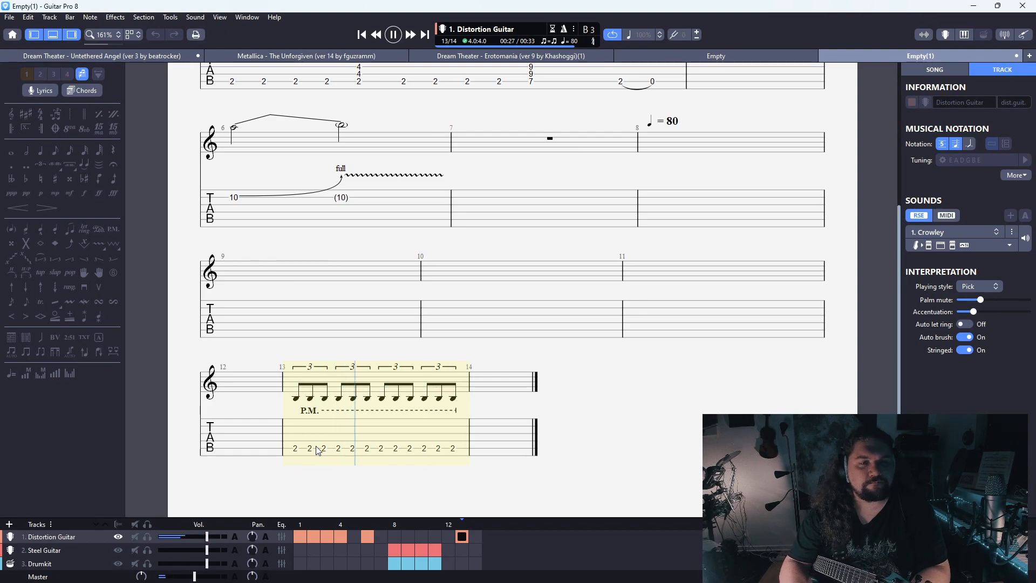
pyautogui.press('space')
# Remove the palm mute from the first note of the second, third and fourth triplets in bar 13
pyautogui.press('Left')
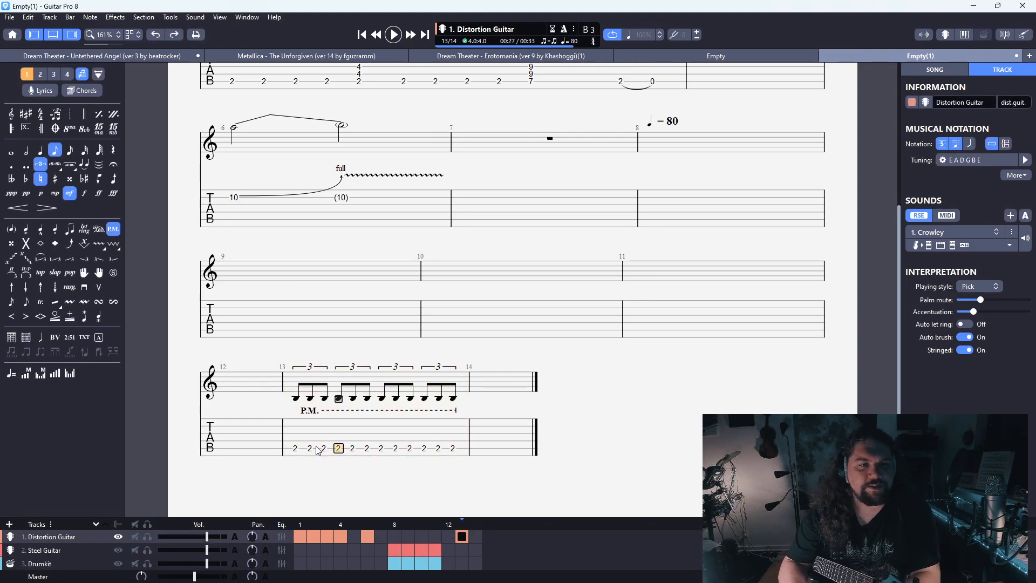
pyautogui.press('p')
pyautogui.press('Right')
pyautogui.press('Right')
pyautogui.press('Right')
pyautogui.press('p')
pyautogui.press('Right')
pyautogui.press('Right')
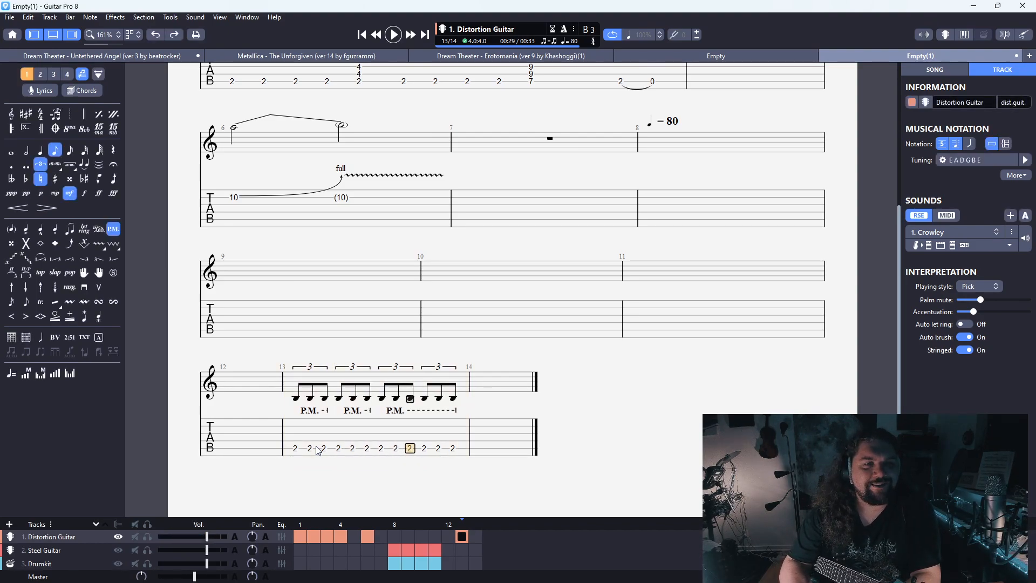
pyautogui.press('Right')
pyautogui.press('p')
# Play bar 13 from its first note to hear the unmuted start of each triplet, and stop playback
pyautogui.press('Home')
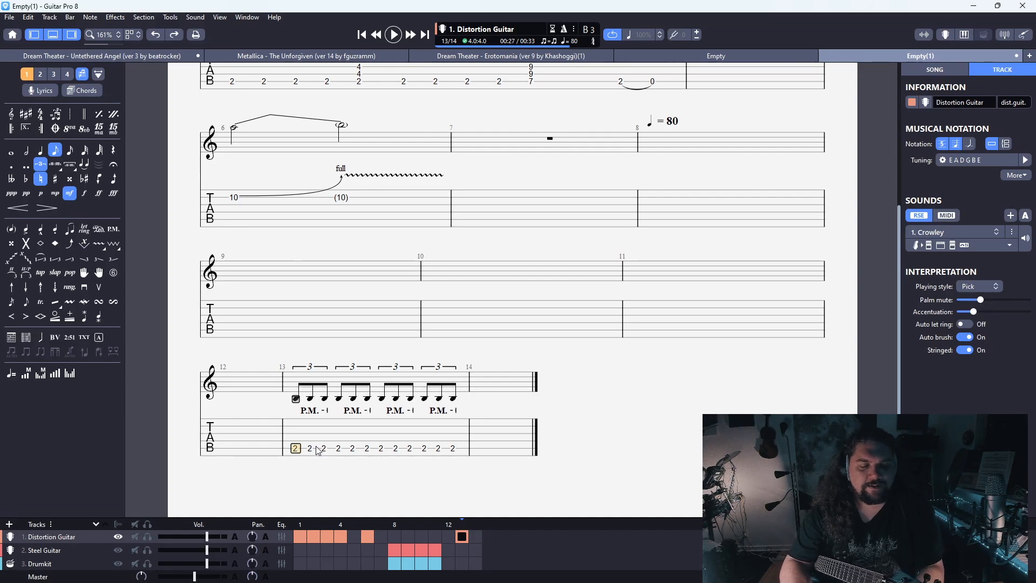
pyautogui.press('space')
pyautogui.press('space')
pyautogui.press('space')
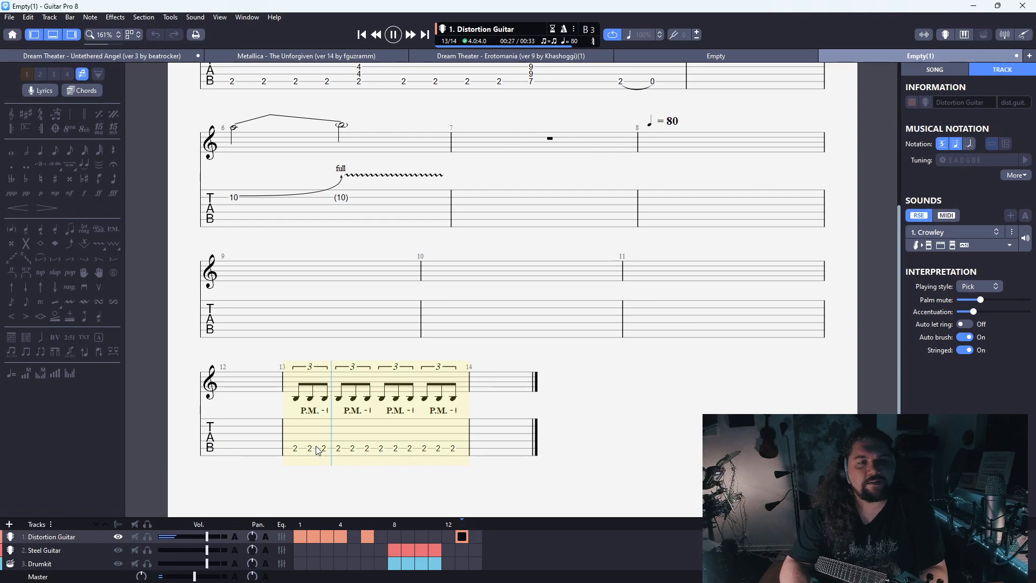
pyautogui.press('space')
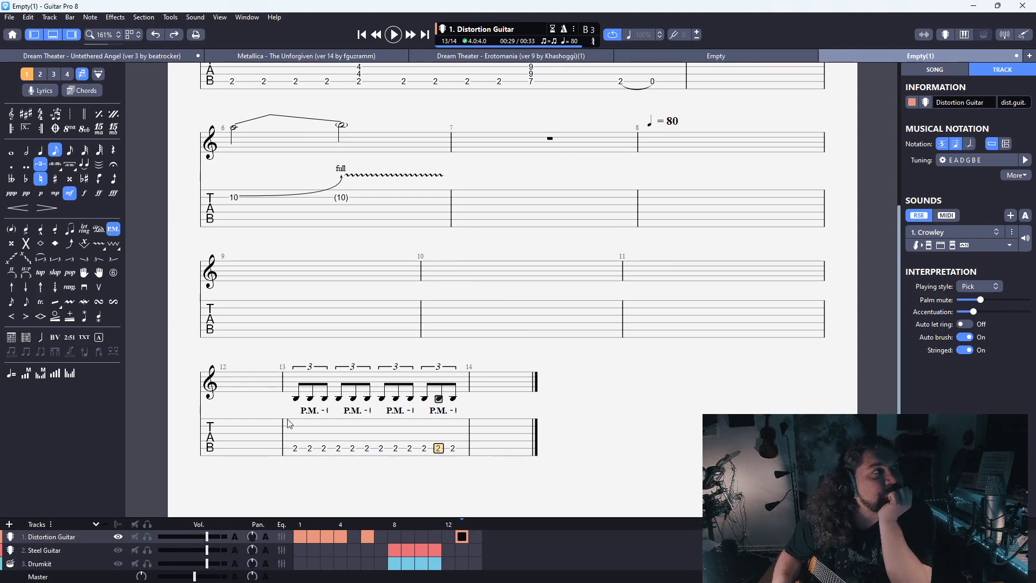
# Change all twelve notes of bar 13 from triplets to a 7:3 tuplet
pyautogui.moveTo(296, 447); pyautogui.dragTo(455, 444)
pyautogui.click(54, 164)
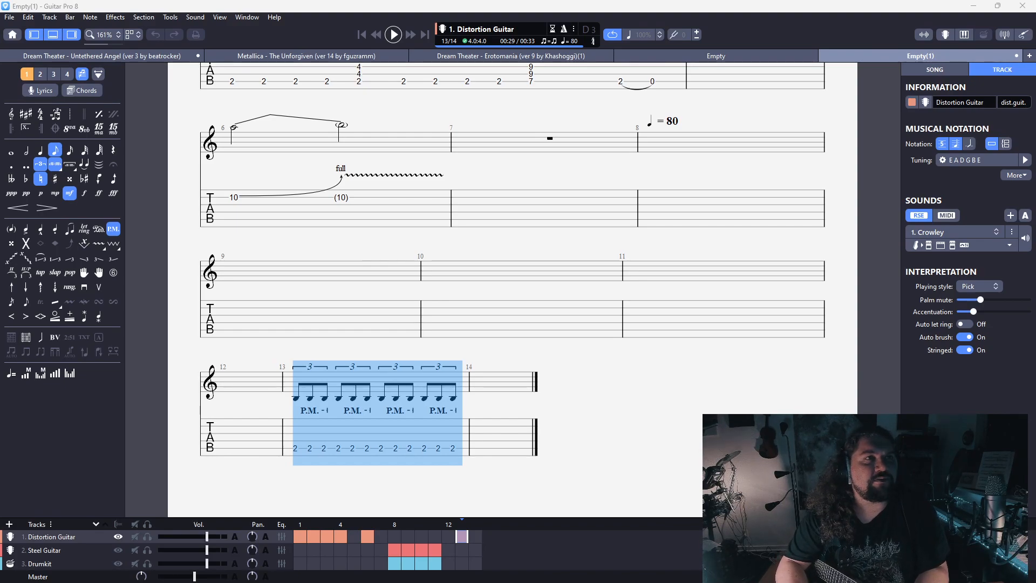
pyautogui.press('Return')
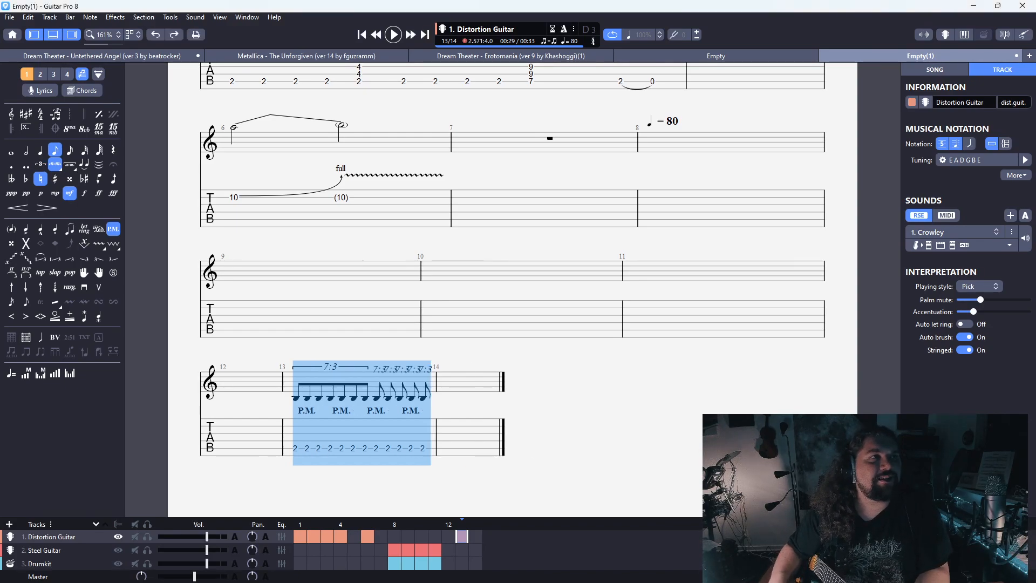
# Copy the last five notes of bar 13, paste them twice to complete three 7:3 groups, and delete the leftover rest
pyautogui.moveTo(375, 448); pyautogui.dragTo(430, 451)
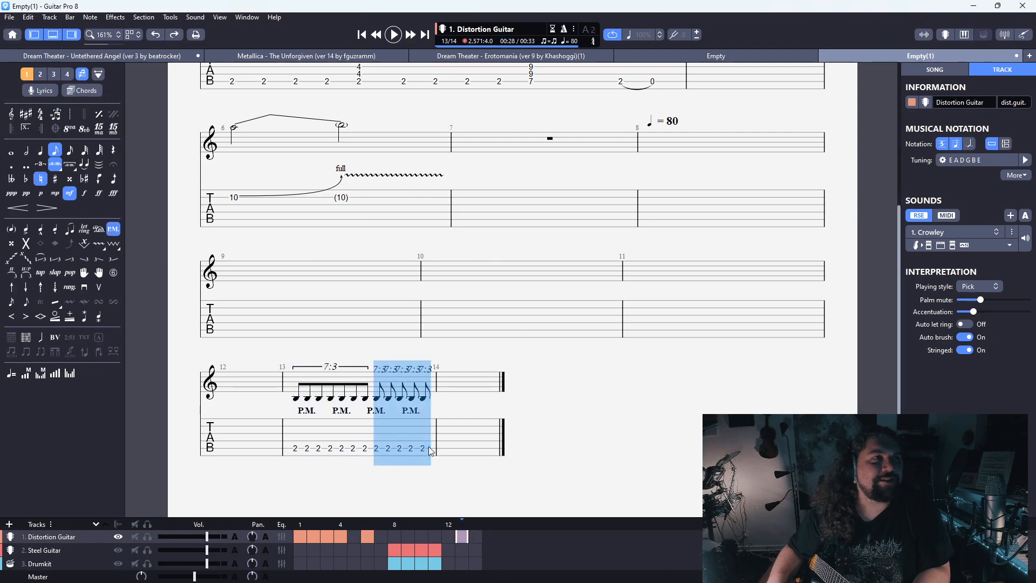
pyautogui.hotkey('ctrl', 'c')
pyautogui.click(431, 452)
pyautogui.press('Right')
pyautogui.hotkey('ctrl', 'v')
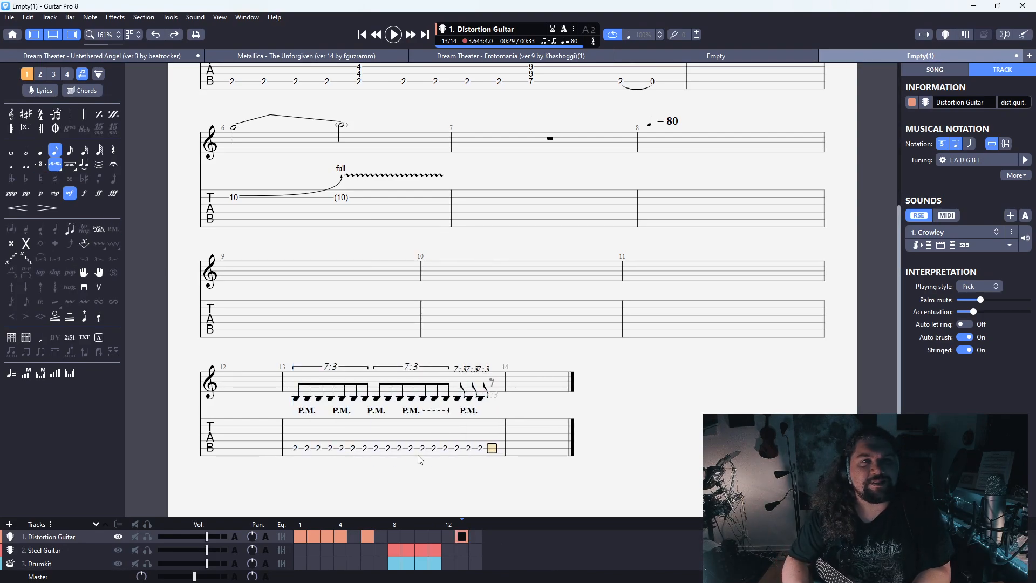
pyautogui.hotkey('ctrl', 'v')
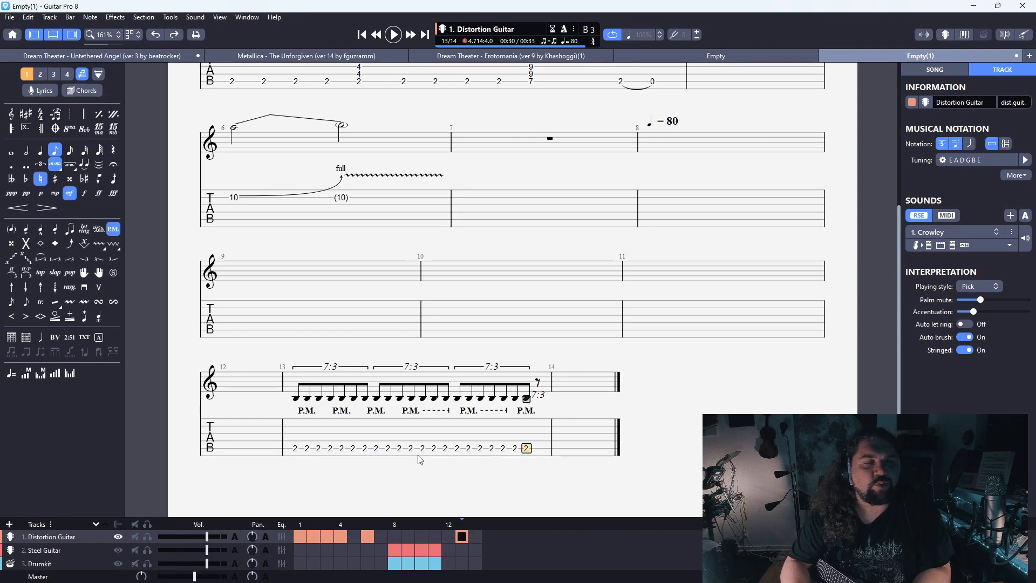
pyautogui.press('Right')
pyautogui.press('Delete')
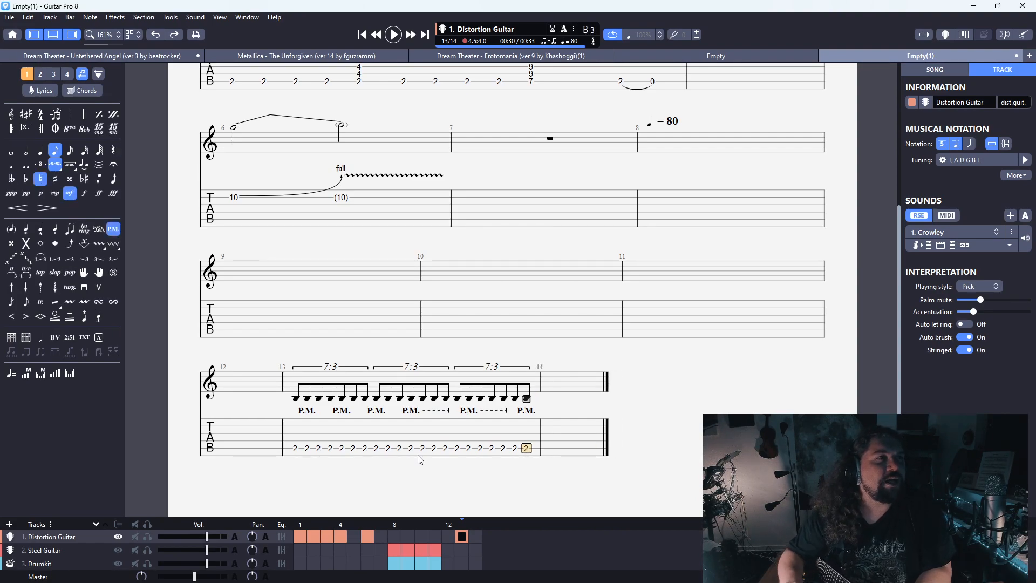
# Try a nested 7 tuplet on the third to fifth notes of bar 13, and replace it with a nested triplet
pyautogui.moveTo(298, 447); pyautogui.dragTo(475, 441)
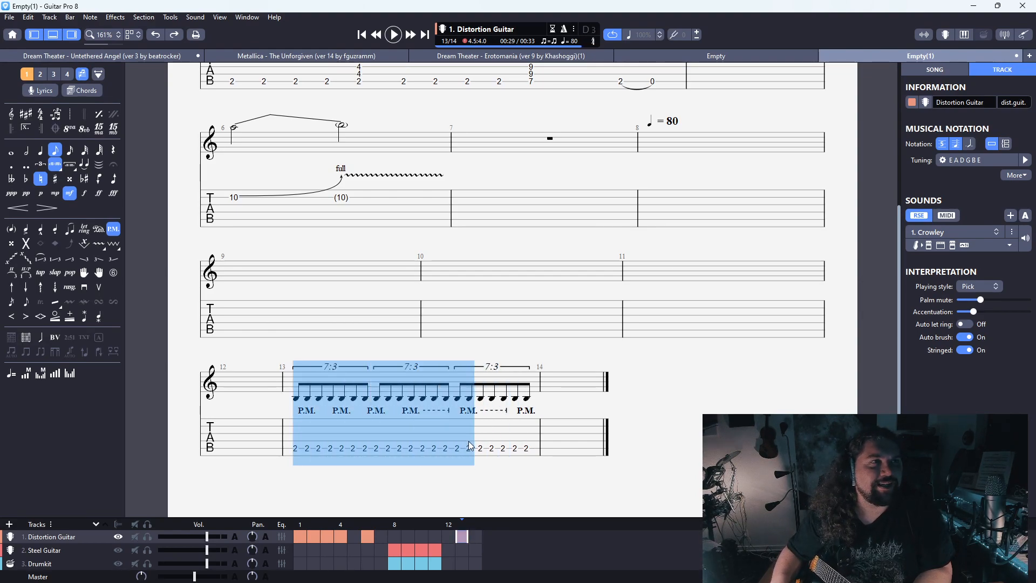
pyautogui.click(329, 449)
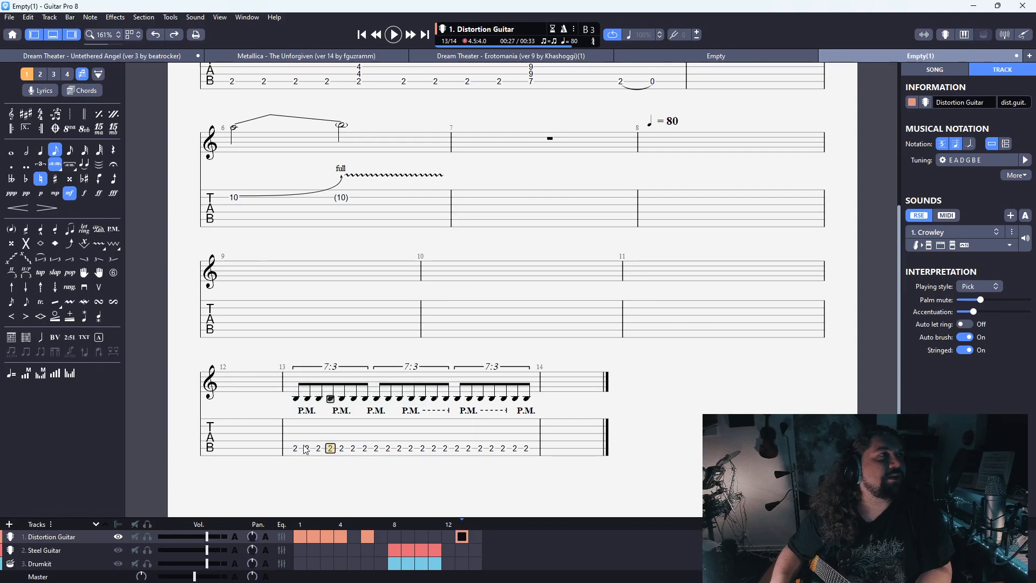
pyautogui.moveTo(318, 449); pyautogui.dragTo(342, 451)
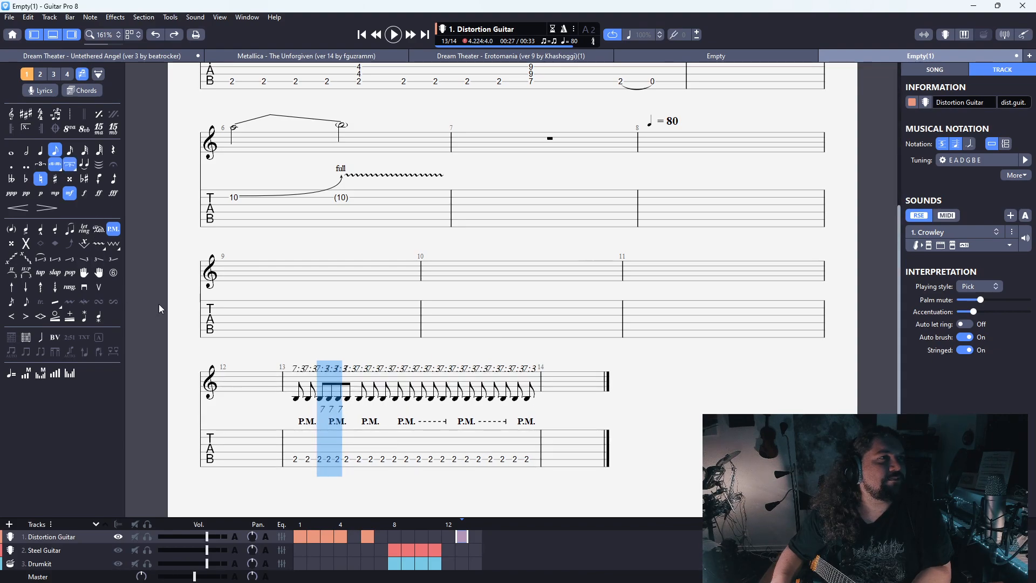
pyautogui.click(69, 165)
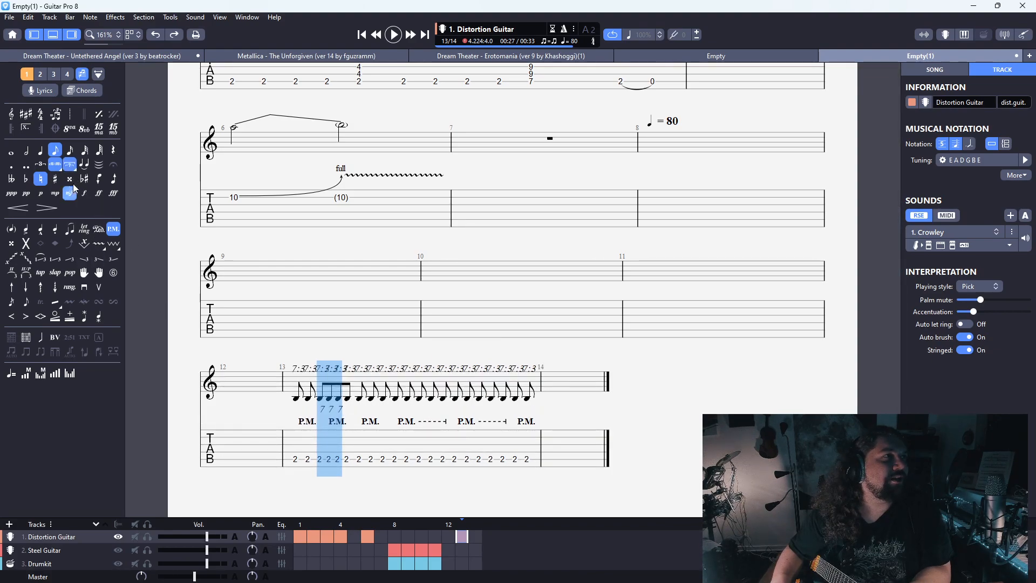
pyautogui.click(67, 163)
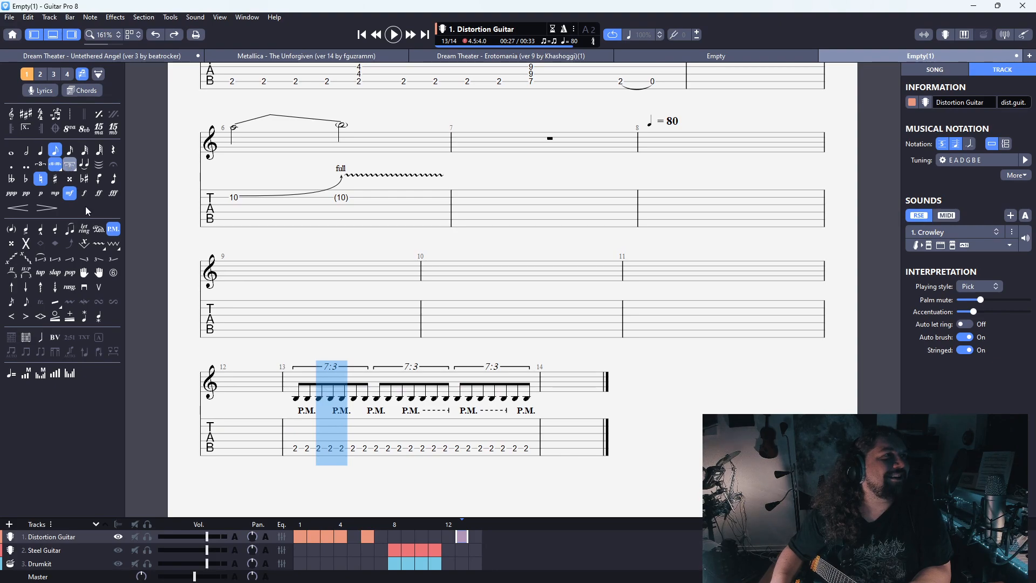
pyautogui.hotkey('ctrl', 'z')
pyautogui.click(285, 466)
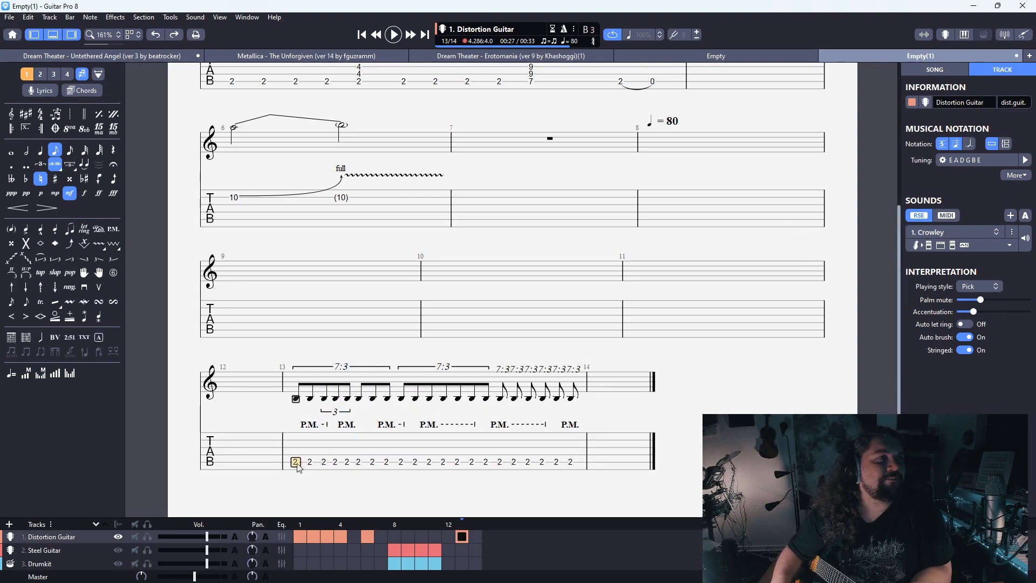
# Nest a triplet over the first three notes of both the second and third 7:3 groups in bar 13
pyautogui.moveTo(398, 469); pyautogui.dragTo(430, 464)
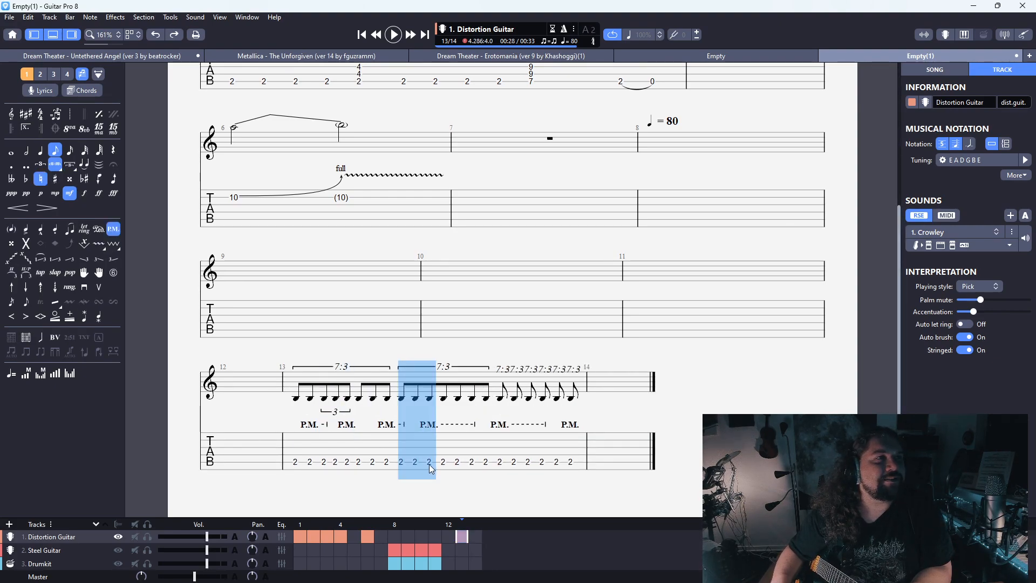
pyautogui.click(70, 166)
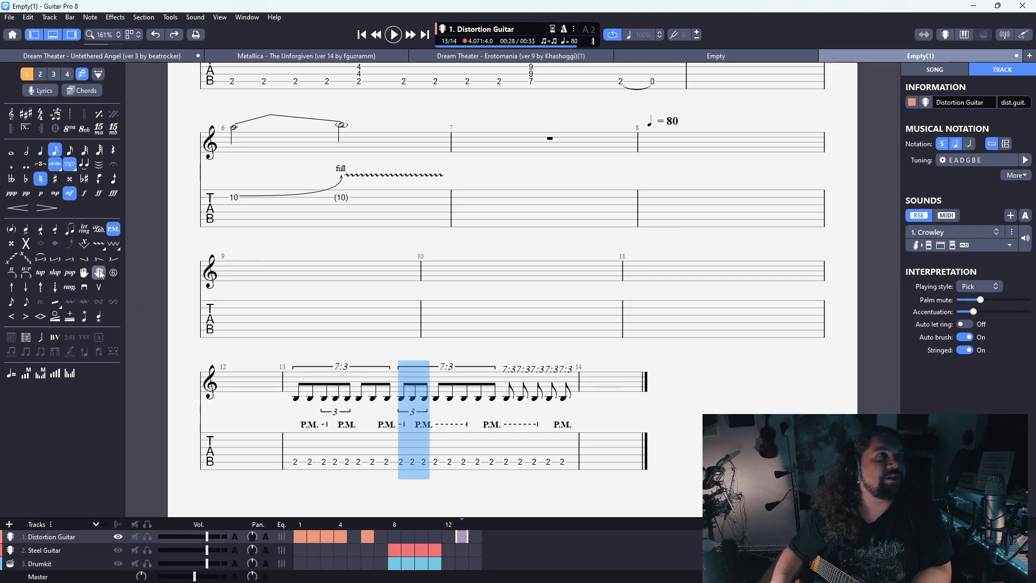
pyautogui.moveTo(509, 462); pyautogui.dragTo(521, 461)
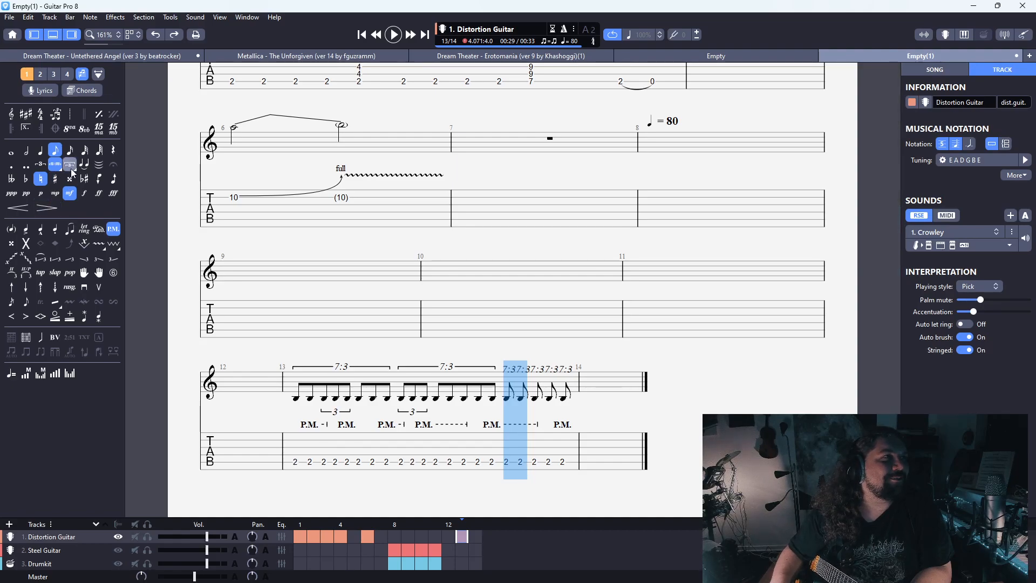
pyautogui.click(72, 167)
pyautogui.click(543, 457)
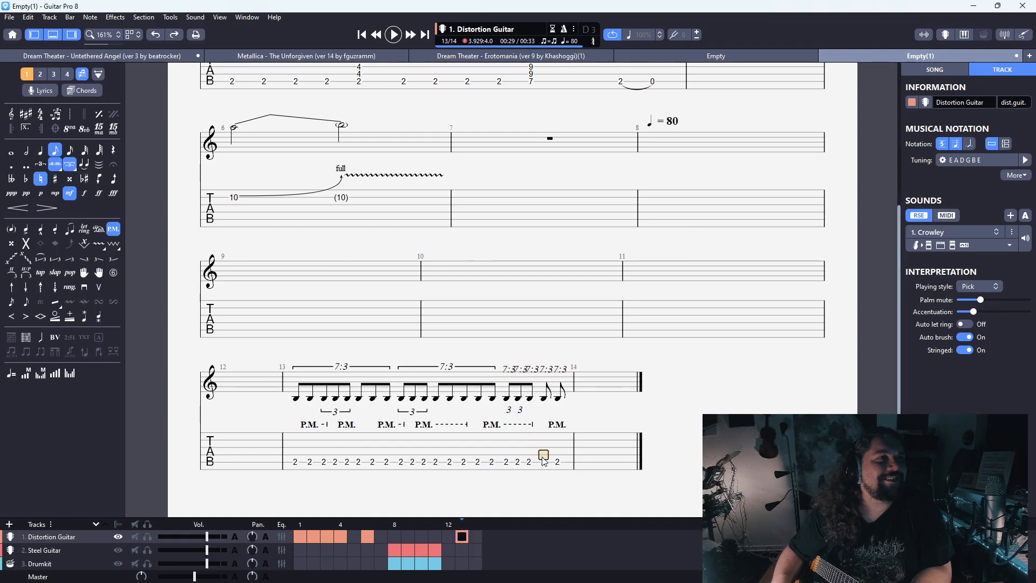
pyautogui.press('Left')
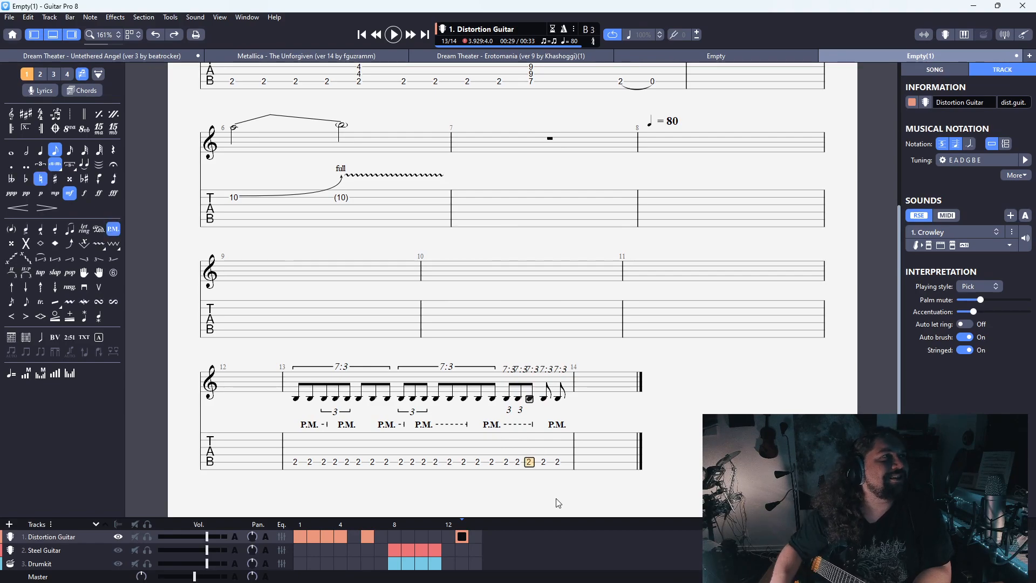
pyautogui.click(70, 164)
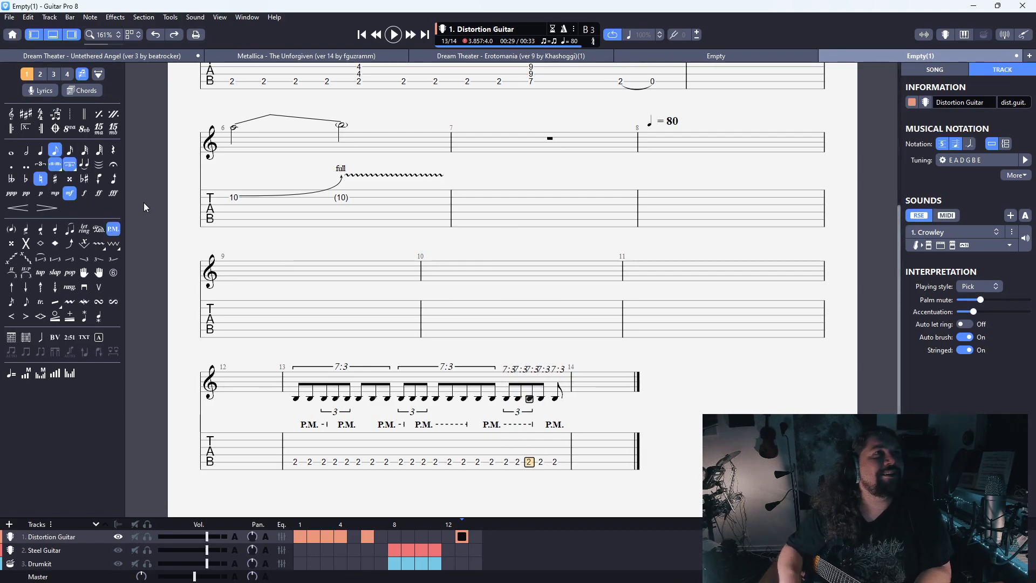
# Remove the 7:3 tuplet from the last two notes of bar 13 and the palm mute from the first of them
pyautogui.press('Right')
pyautogui.press('Down')
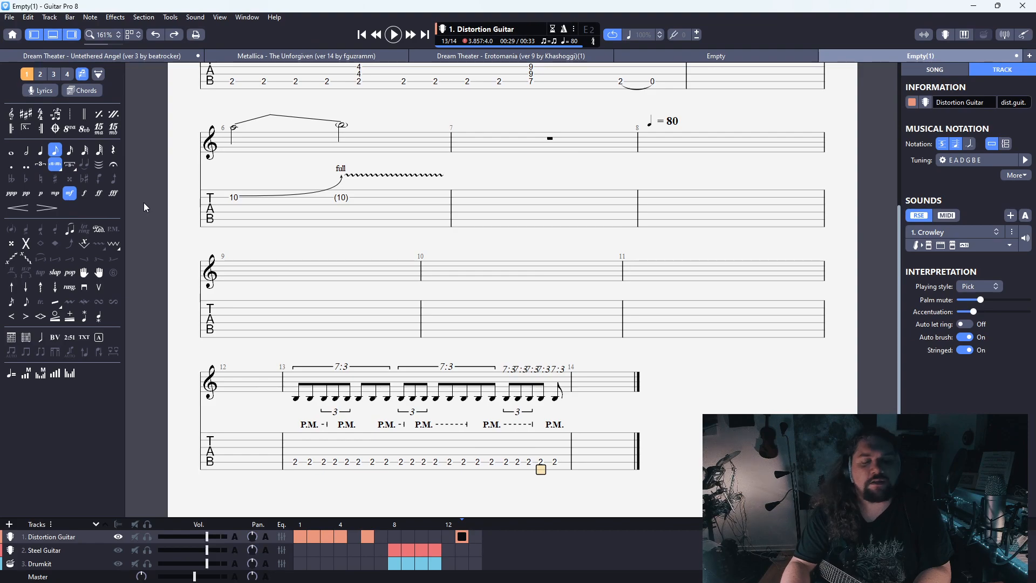
pyautogui.press('Up')
pyautogui.press('/')
pyautogui.press('Right')
pyautogui.press('/')
pyautogui.press('/')
pyautogui.press('Left')
pyautogui.press('/')
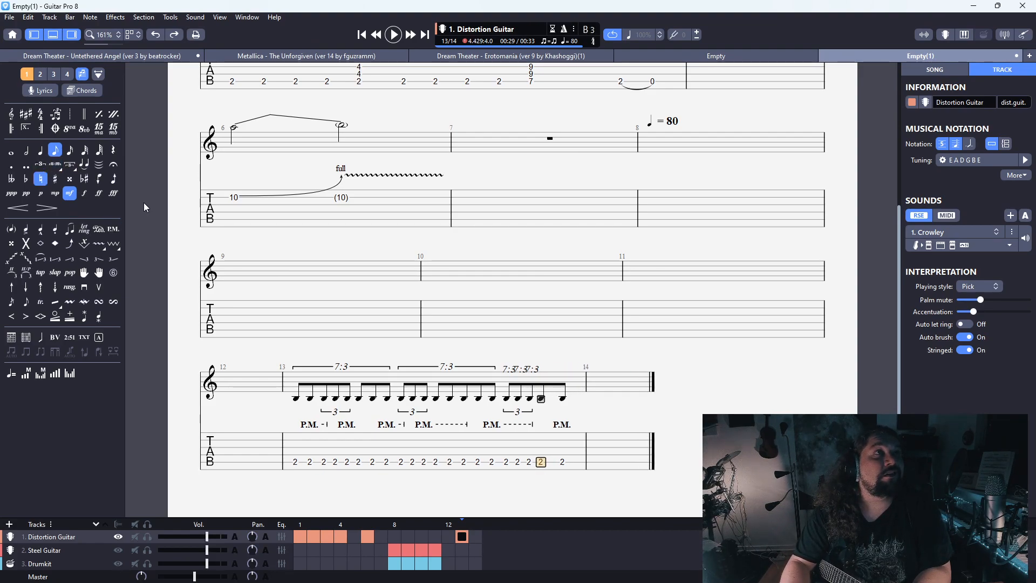
# Delete the last note of bar 13 with its leftover rest, and make the remaining last note a plain eighth note
pyautogui.press('Right')
pyautogui.press('Left')
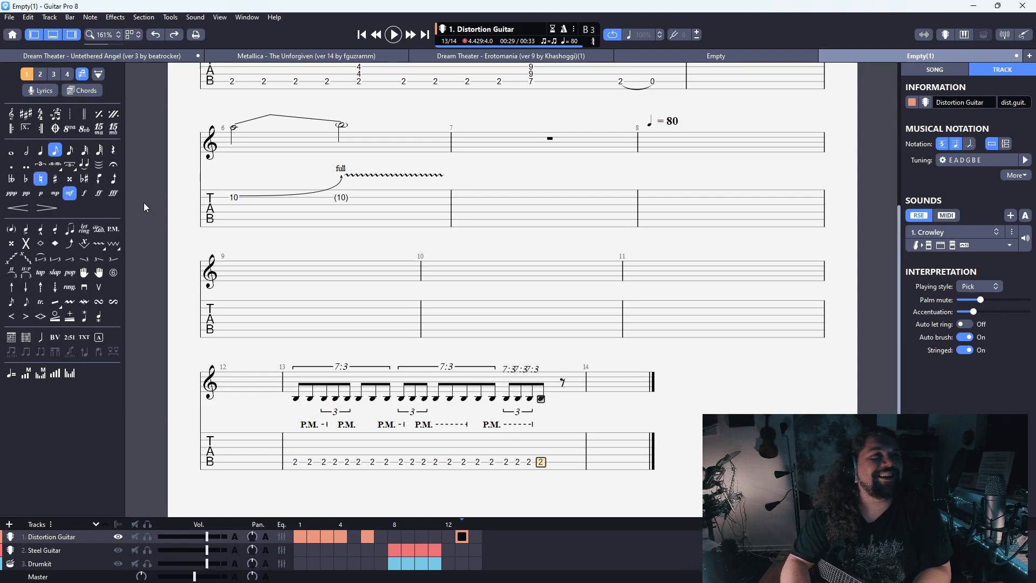
pyautogui.press('Right')
pyautogui.hotkey('ctrl', 'Delete')
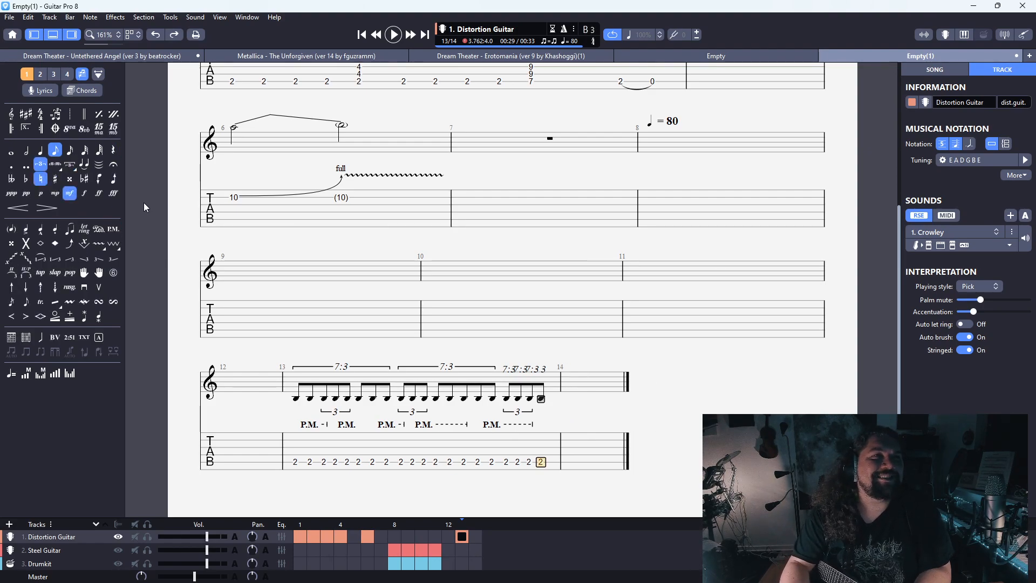
pyautogui.press('KP_Subtract')
pyautogui.press('/')
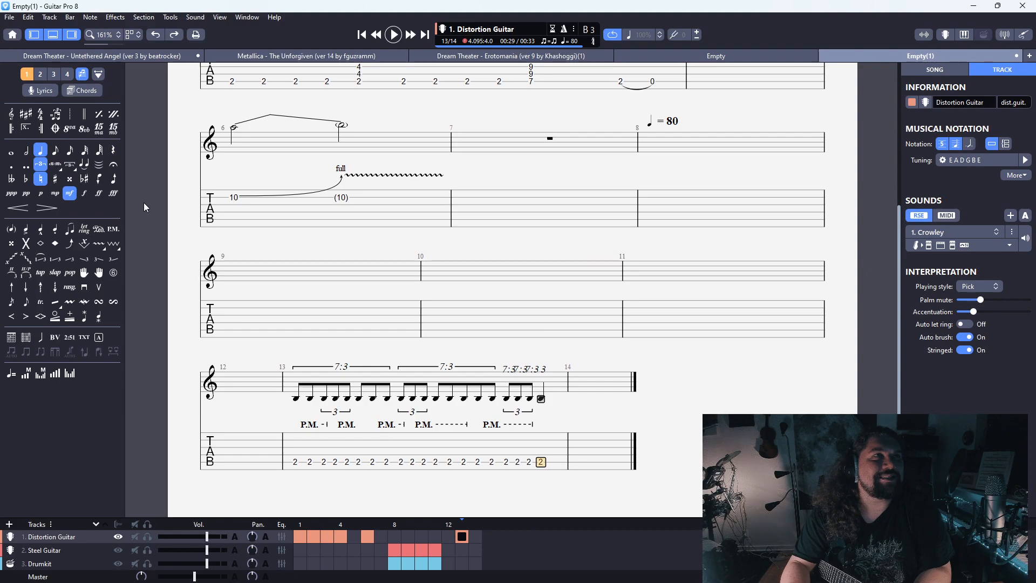
pyautogui.press('KP_Add')
pyautogui.press('/')
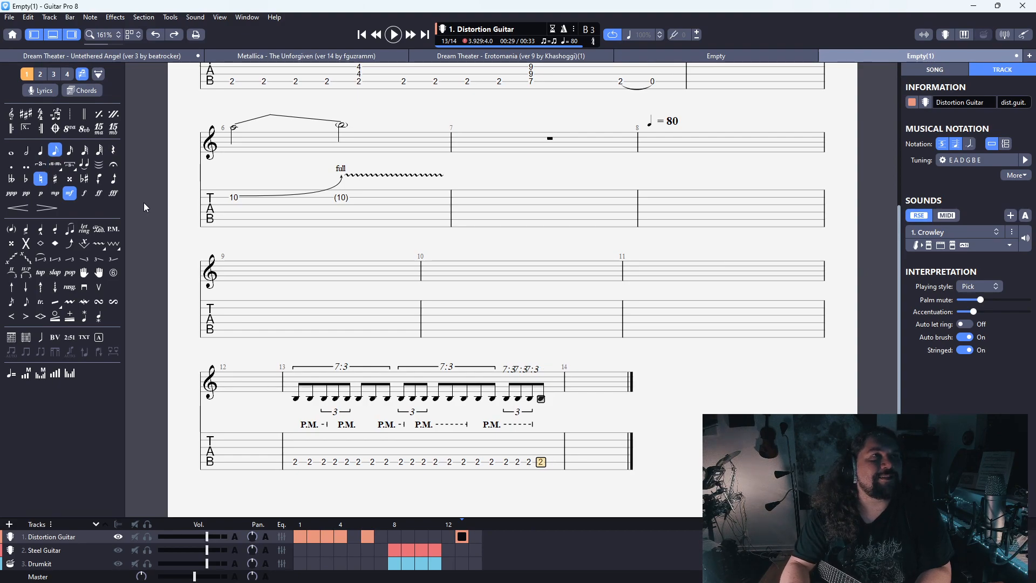
# Play back bar 13 from its first note to hear the nested tuplets
pyautogui.press('Left')
pyautogui.press('Left')
pyautogui.press('Left')
pyautogui.press('Left')
pyautogui.press('Left')
pyautogui.press('Left')
pyautogui.press('Left')
pyautogui.press('Left')
pyautogui.press('Left')
pyautogui.press('Left')
pyautogui.press('Left')
pyautogui.press('Left')
pyautogui.press('Left')
pyautogui.press('Left')
pyautogui.press('Left')
pyautogui.press('Left')
pyautogui.press('Left')
pyautogui.press('Left')
pyautogui.press('Left')
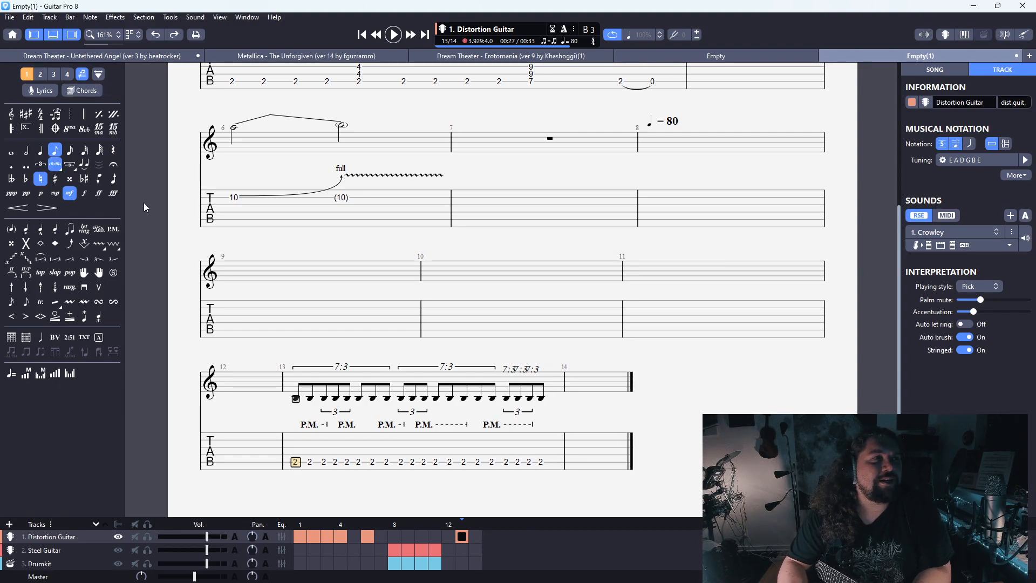
pyautogui.press('space')
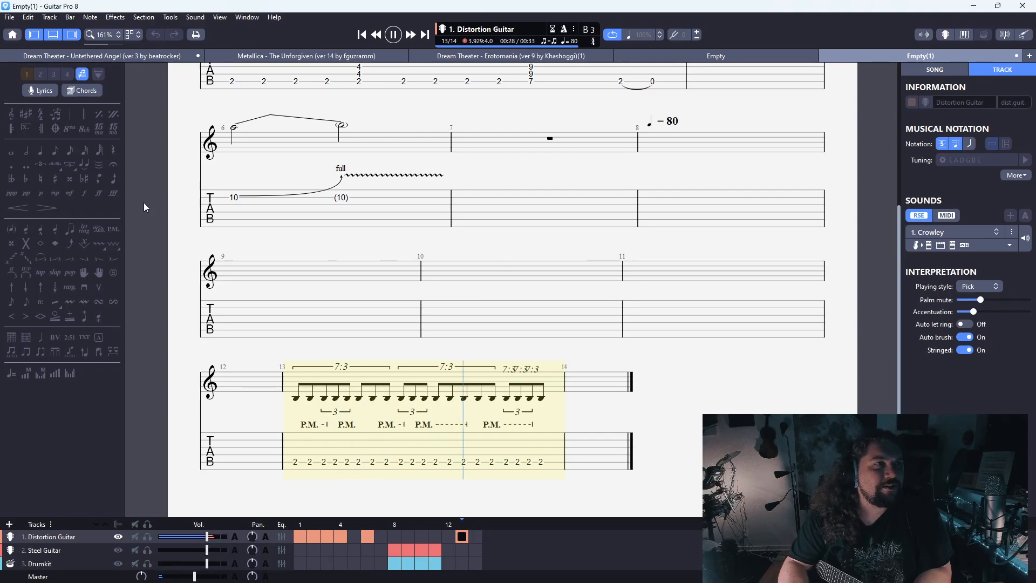
pyautogui.press('space')
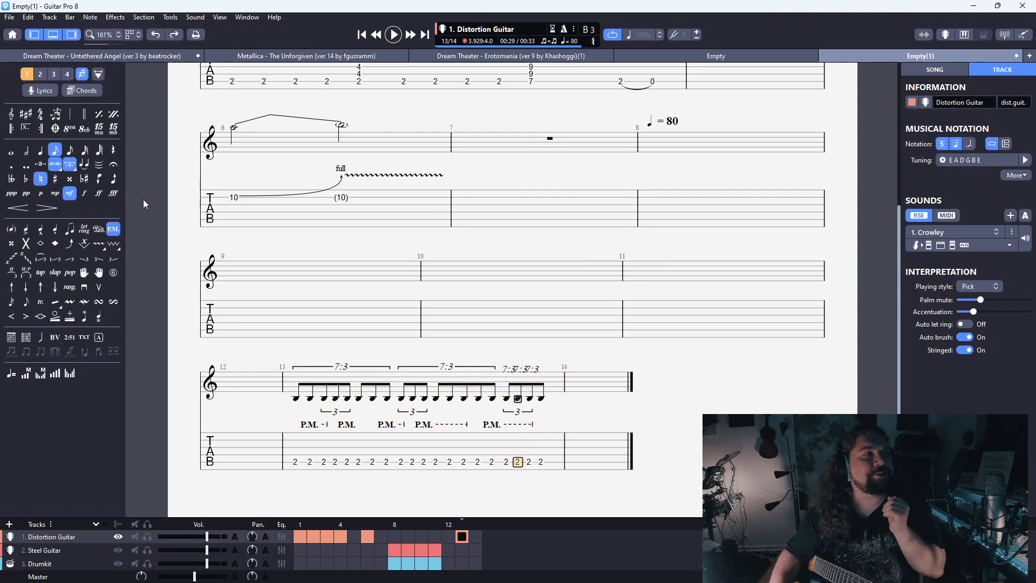
# Delete all the notes of bar 13 on the Distortion Guitar track
pyautogui.moveTo(292, 480); pyautogui.dragTo(542, 448)
pyautogui.press('Delete')
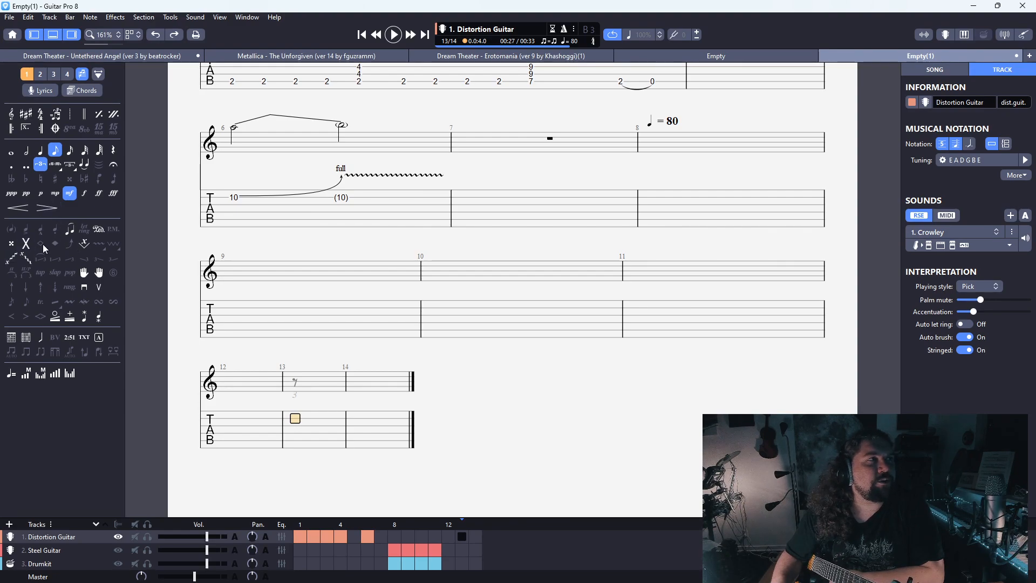
# Try a sustain pedal marking and a timer marker on the empty beat of bar 13, removing each one
pyautogui.click(102, 232)
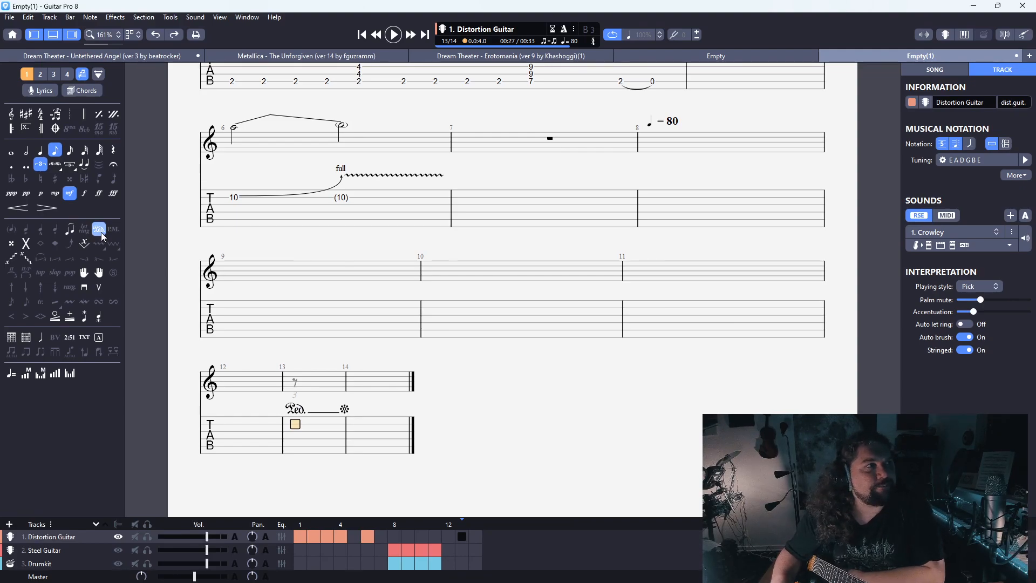
pyautogui.click(102, 233)
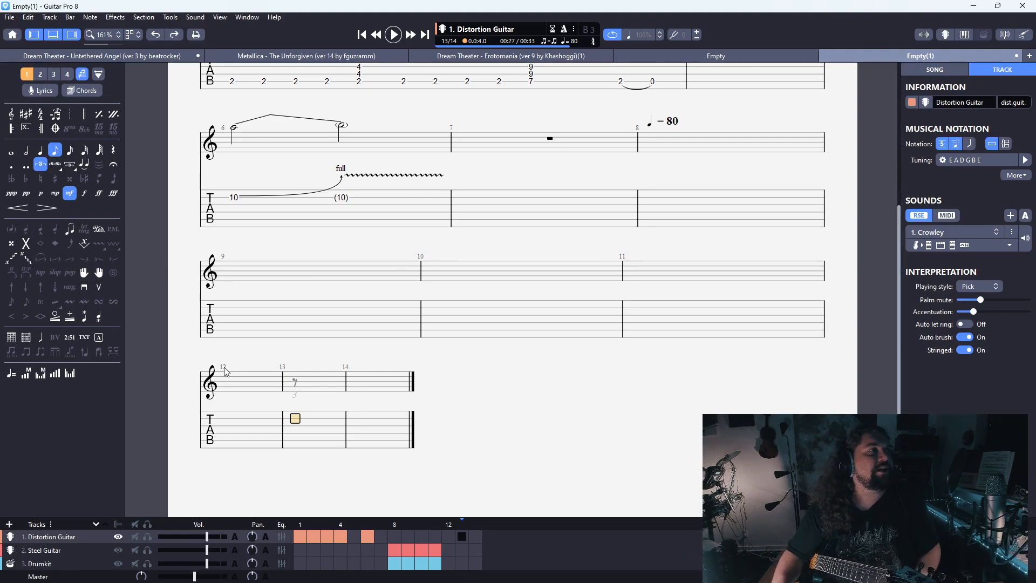
pyautogui.click(70, 338)
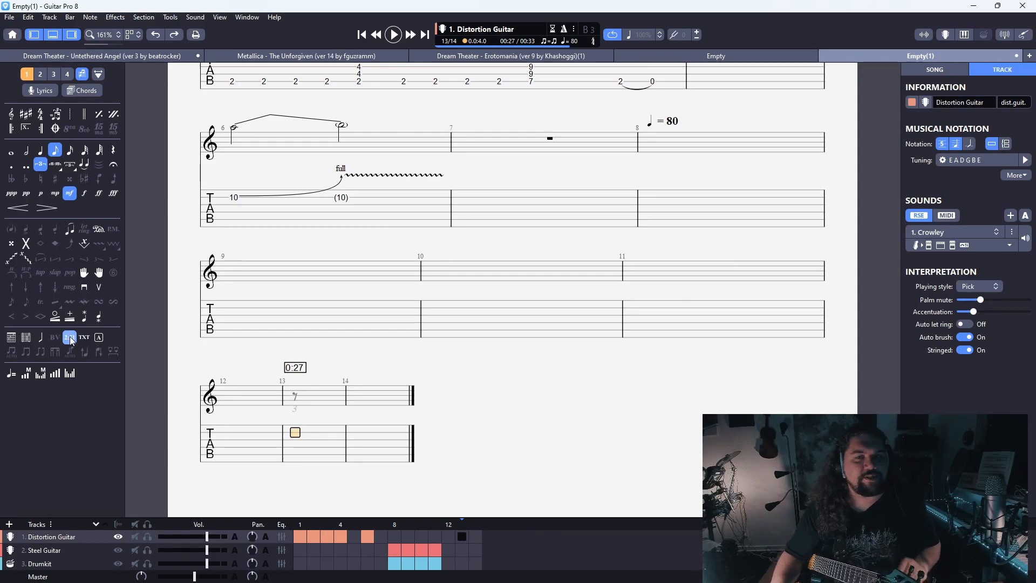
pyautogui.click(70, 338)
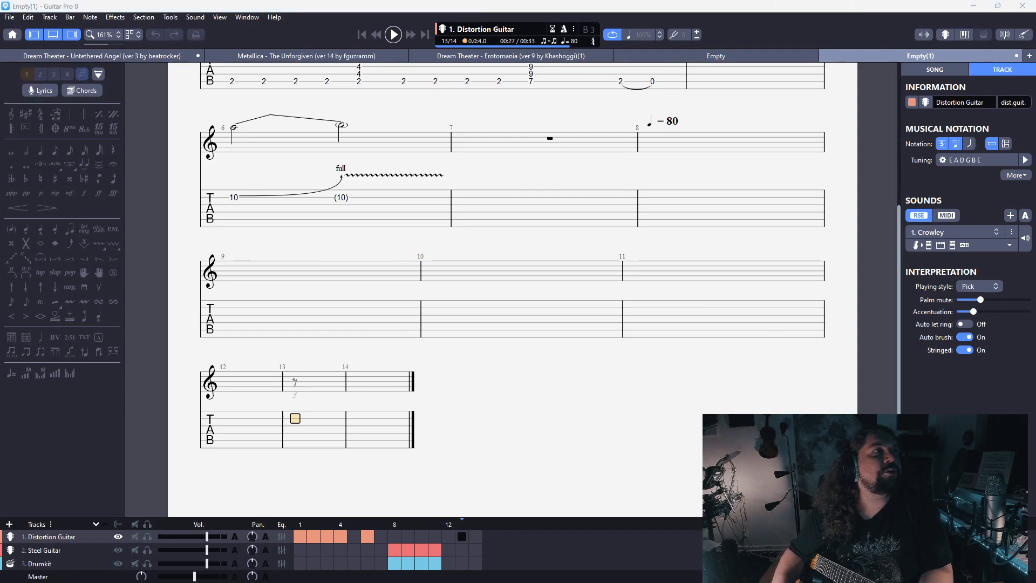
# On the Steel Guitar track, enter a whole-note chord in bar 13 with the A string open and fret 2 on the D, G and B strings
pyautogui.click(457, 550)
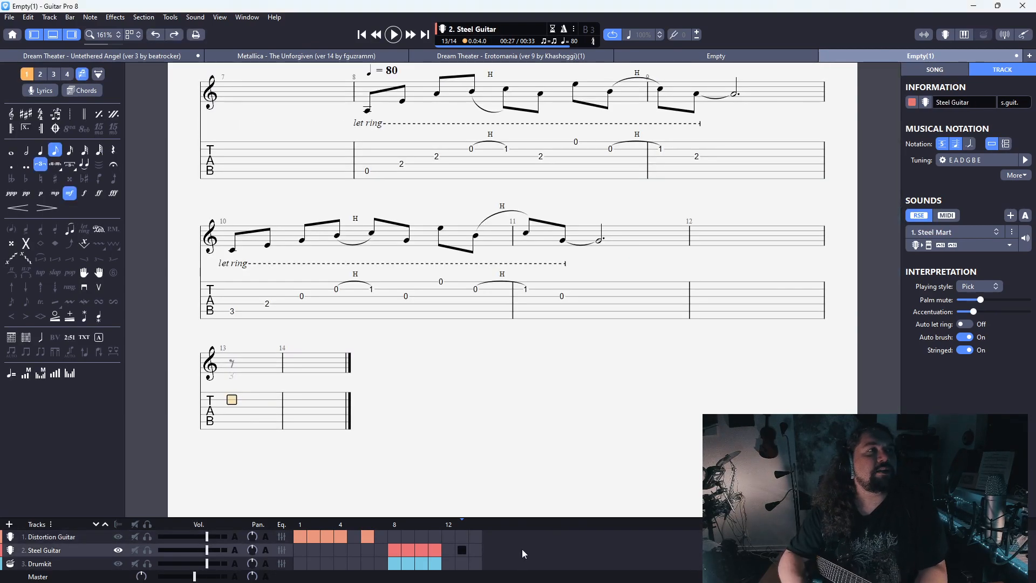
pyautogui.press('Down')
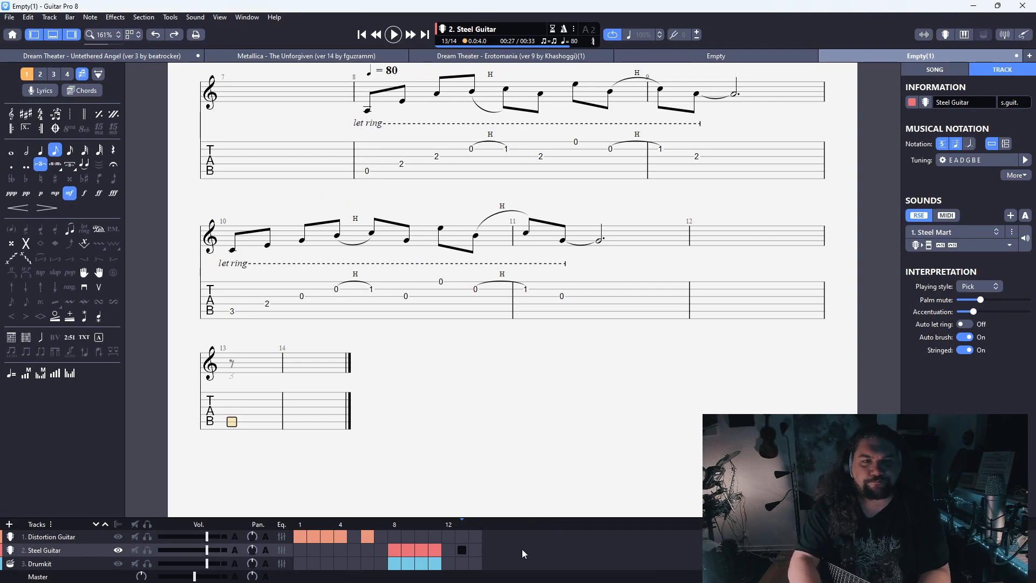
pyautogui.write('02')
pyautogui.press('Up')
pyautogui.write('2')
pyautogui.press('Up')
pyautogui.write('2')
pyautogui.press('/')
pyautogui.press('-')
pyautogui.press('-')
pyautogui.press('-')
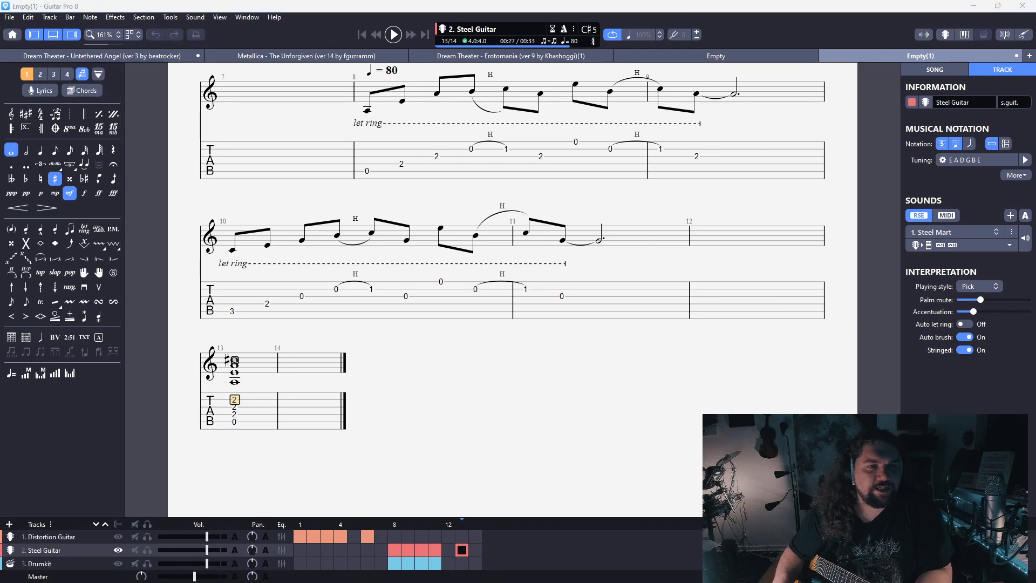
# Add the chord name A above the bar 13 chord, and change it to A7M
pyautogui.press('a')
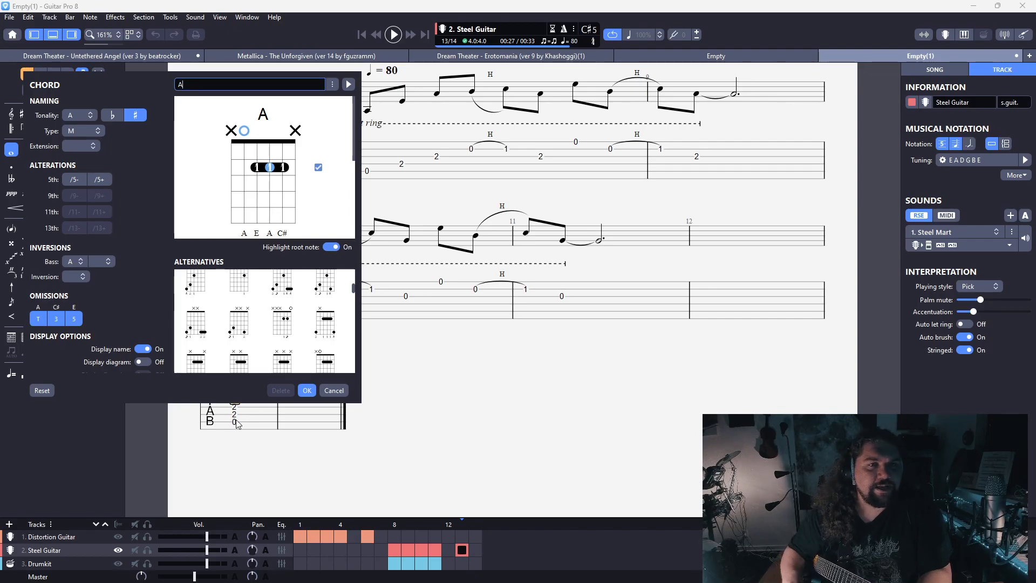
pyautogui.click(307, 391)
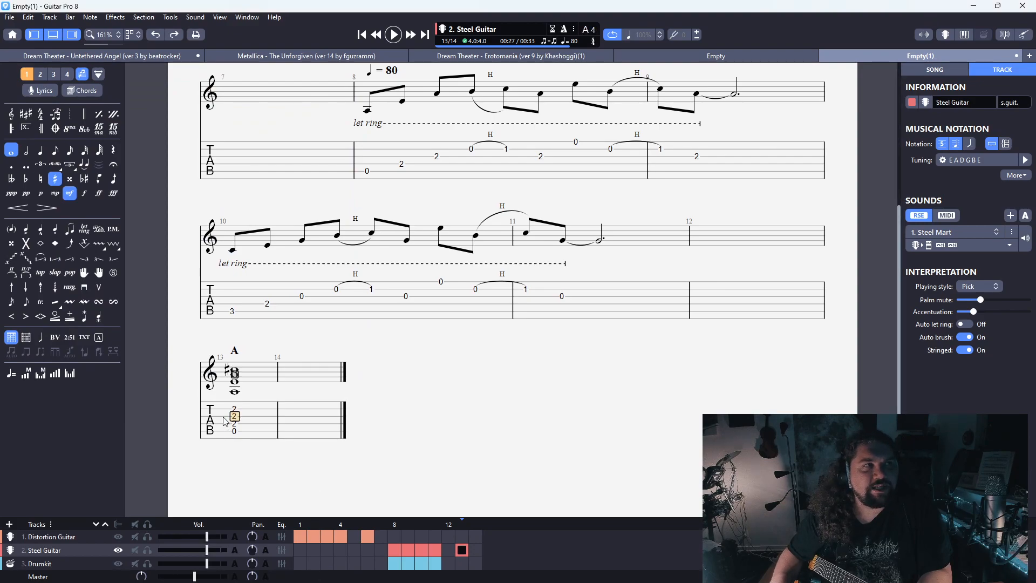
pyautogui.press('a')
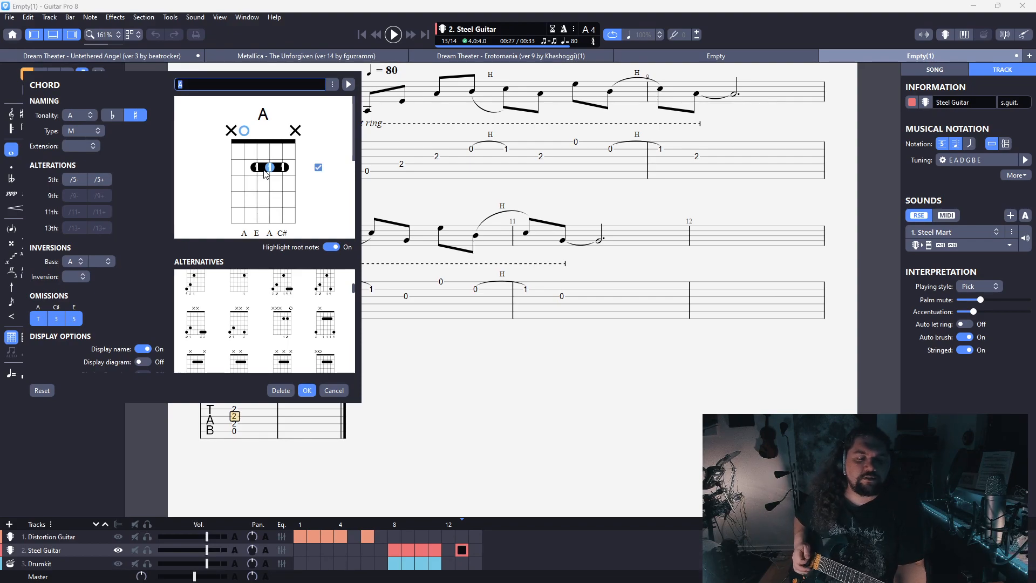
pyautogui.write('A7M')
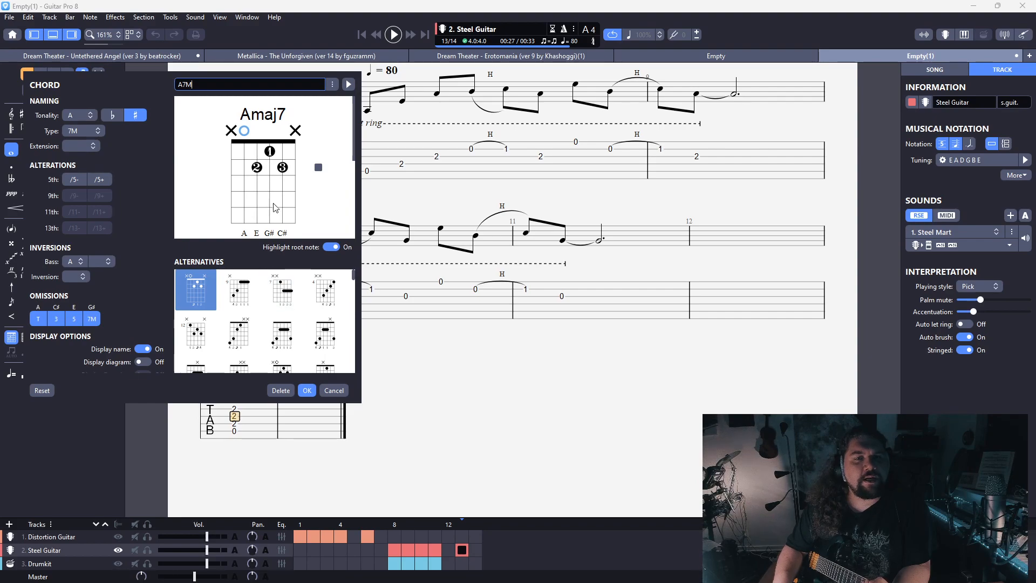
pyautogui.click(306, 391)
pyautogui.doubleClick(236, 433)
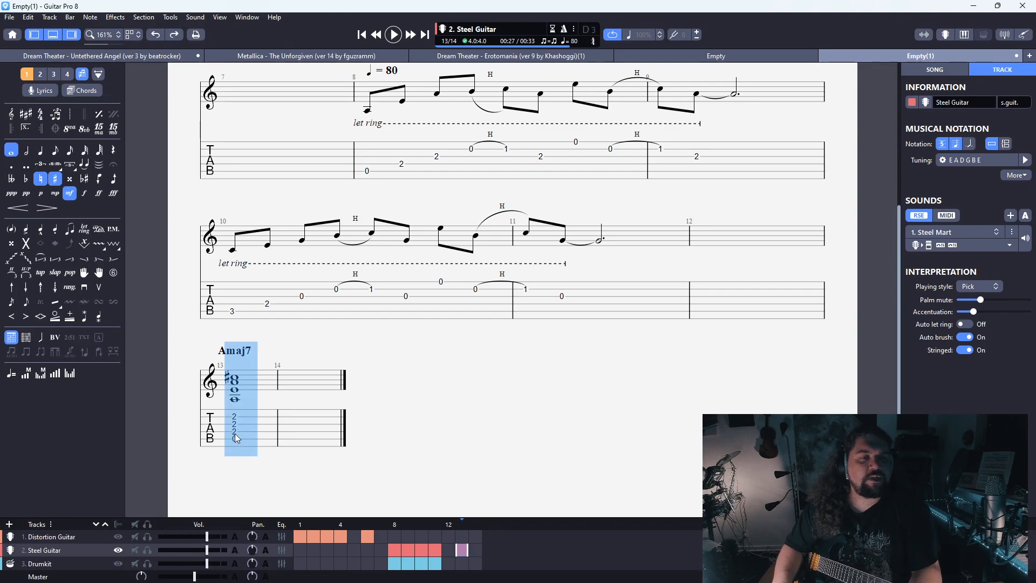
pyautogui.press('Up')
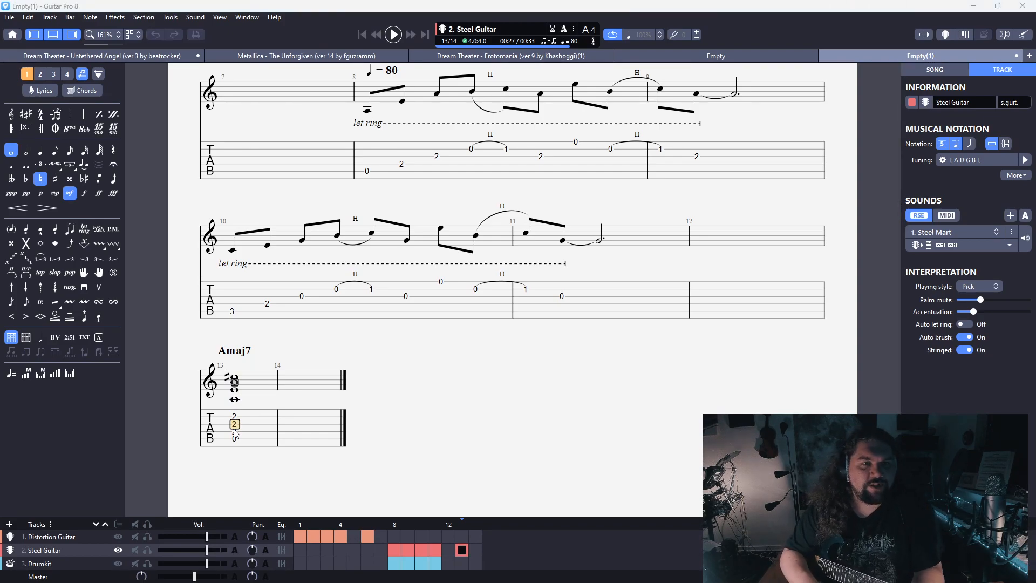
# Try resetting the Amaj7 chord name in bar 13, and delete it
pyautogui.press('a')
pyautogui.click(42, 390)
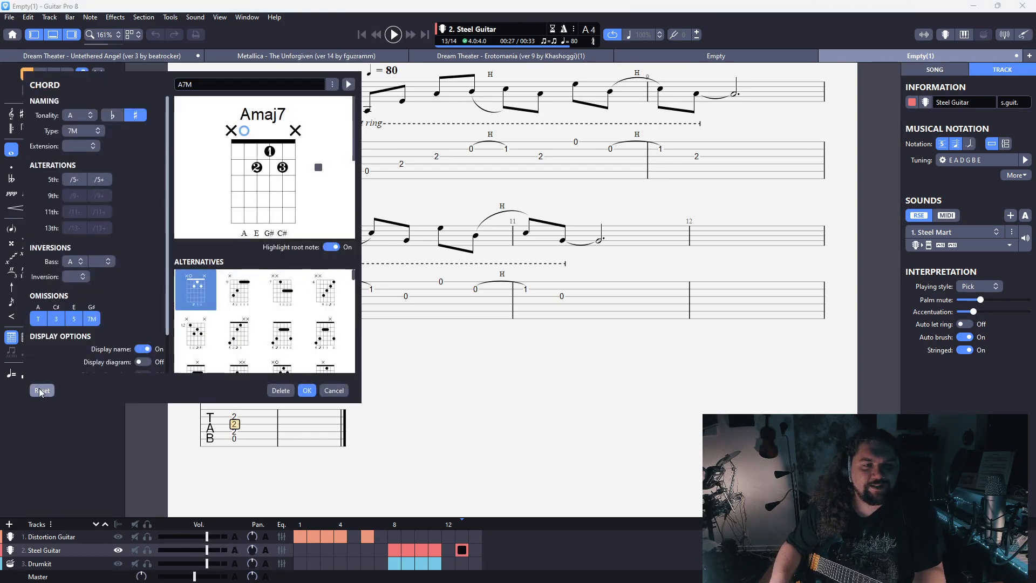
pyautogui.click(307, 390)
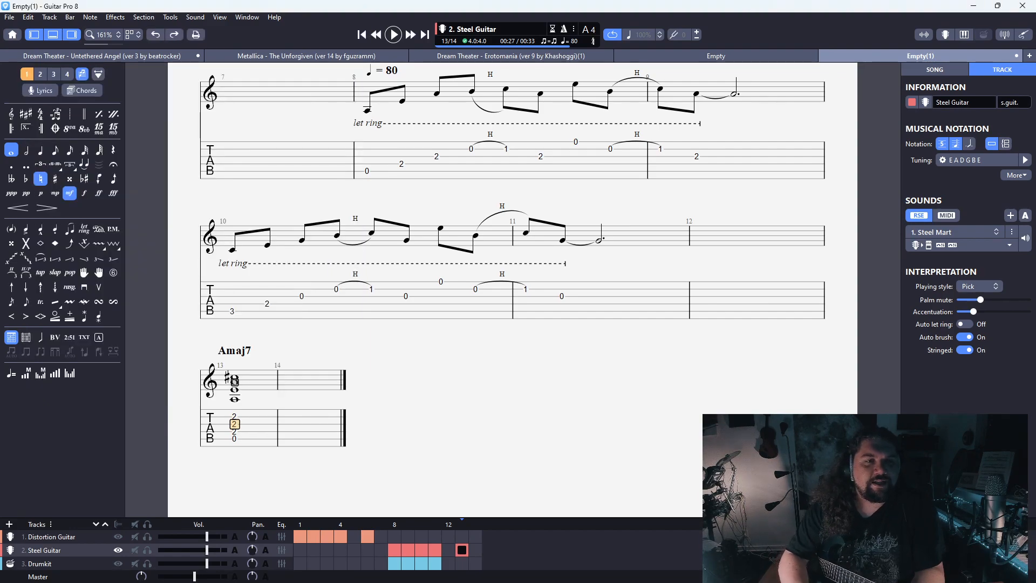
pyautogui.press('a')
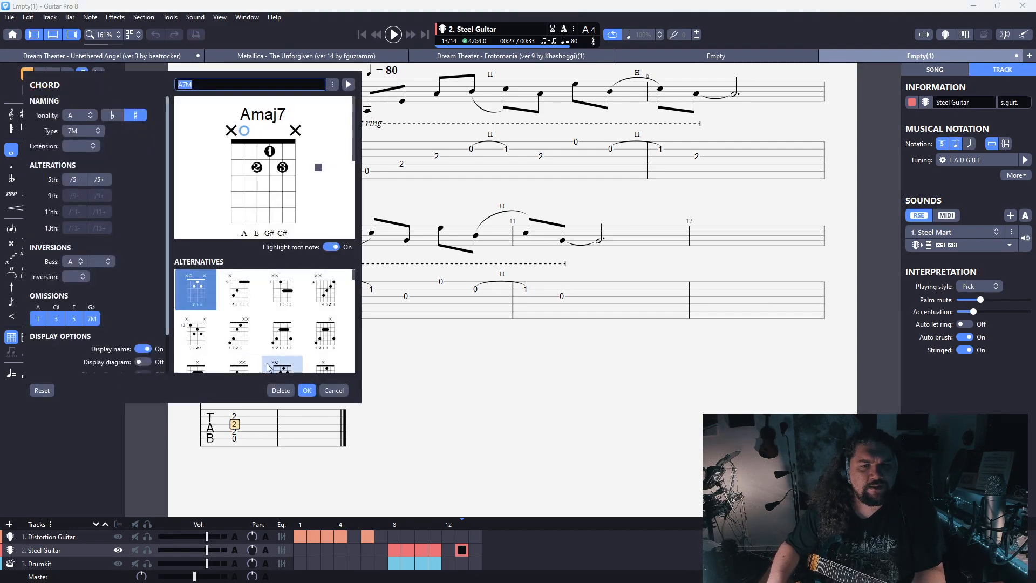
pyautogui.click(281, 390)
pyautogui.press('a')
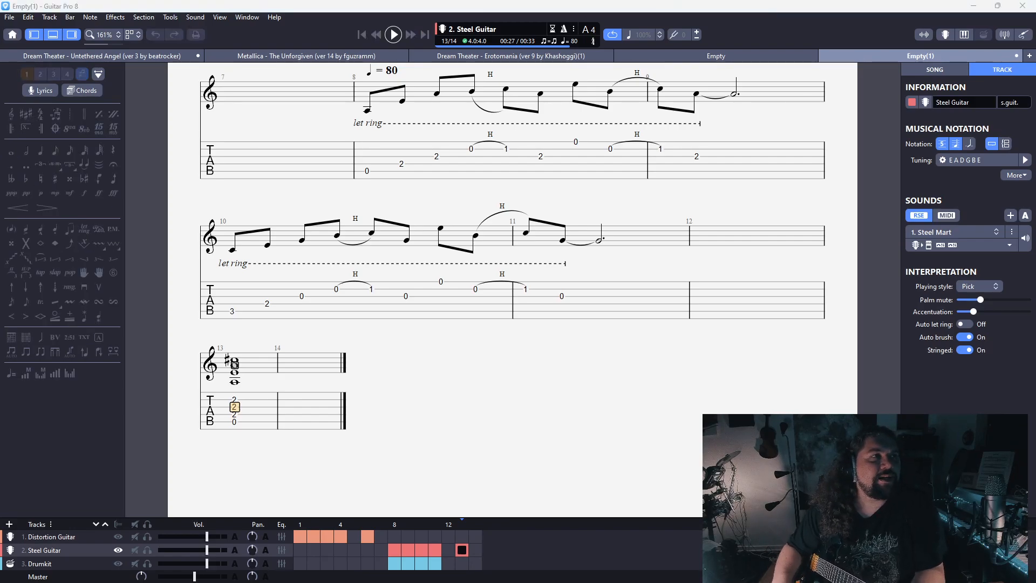
pyautogui.press('Escape')
# Change the G-string note of the bar 13 chord to fret 1, and add the chord name A7M above it
pyautogui.press('1')
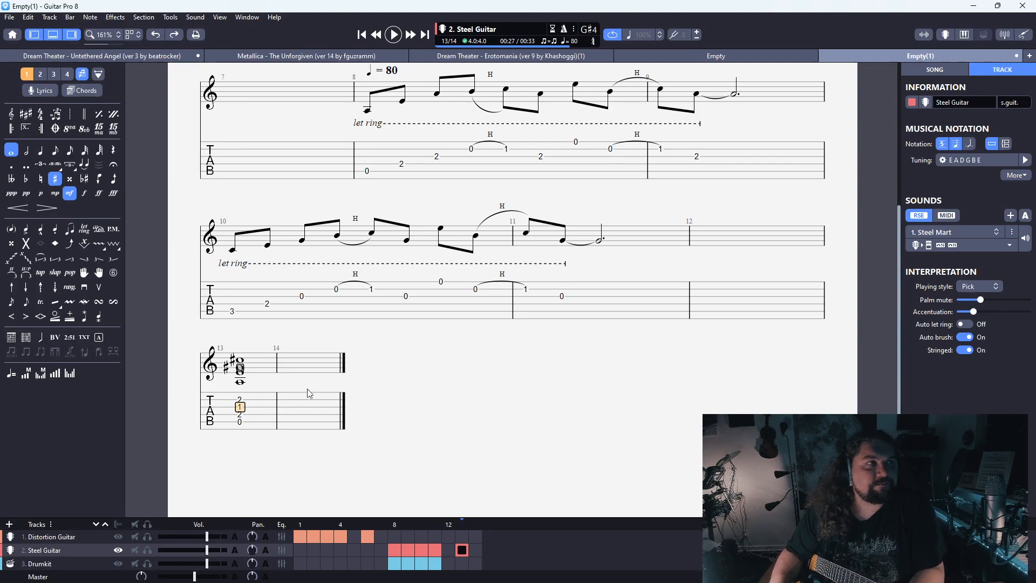
pyautogui.press('a')
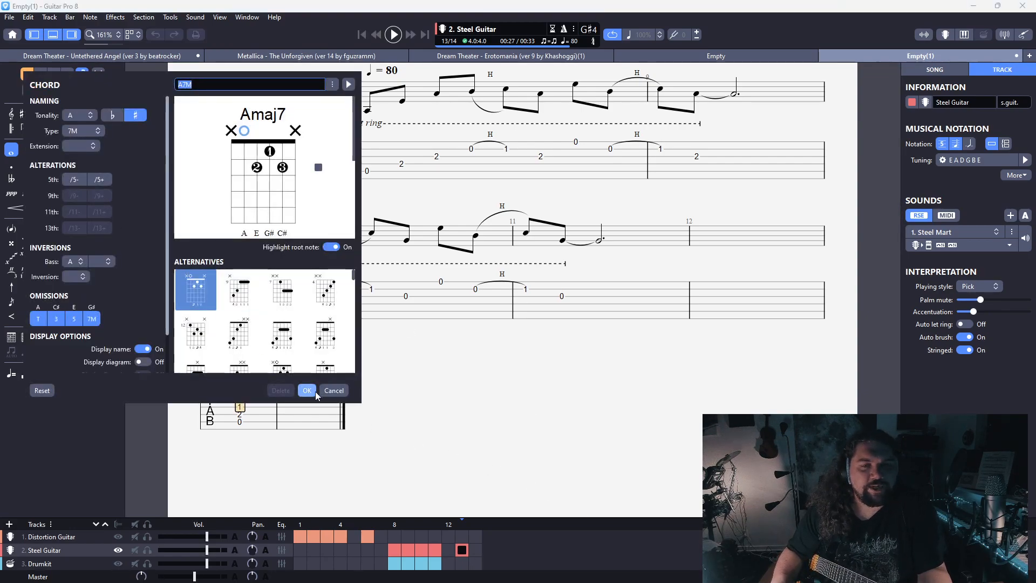
pyautogui.click(307, 391)
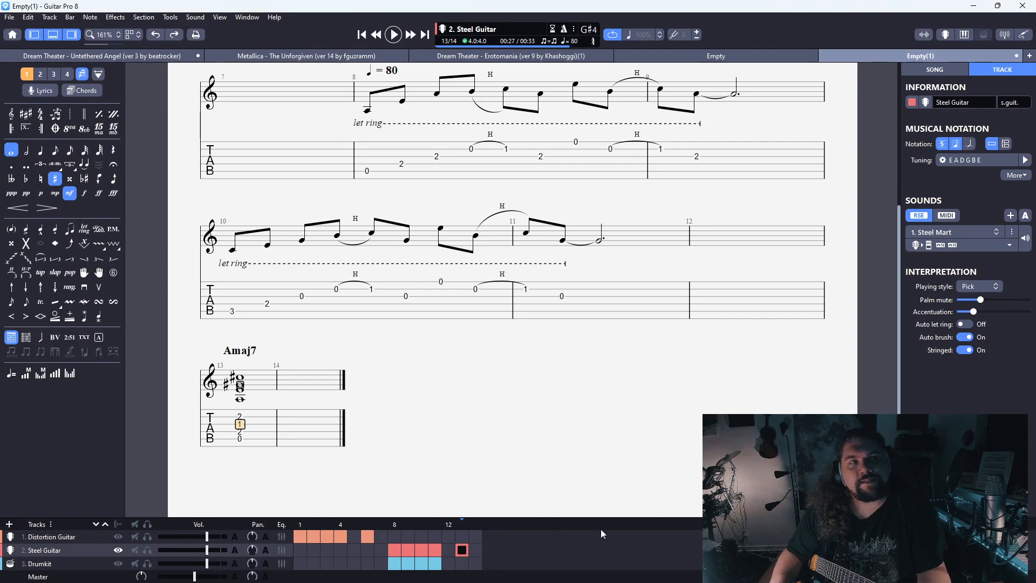
# Rename the chord above bar 13 as "A major 7"
pyautogui.press('Down')
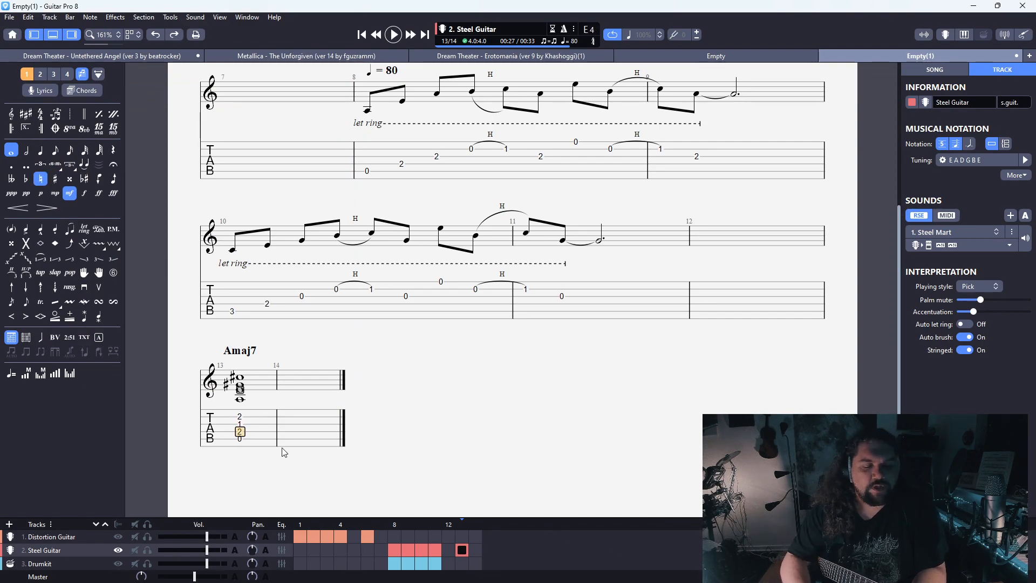
pyautogui.press('Down')
pyautogui.press('Down')
pyautogui.press('Up')
pyautogui.press('Up')
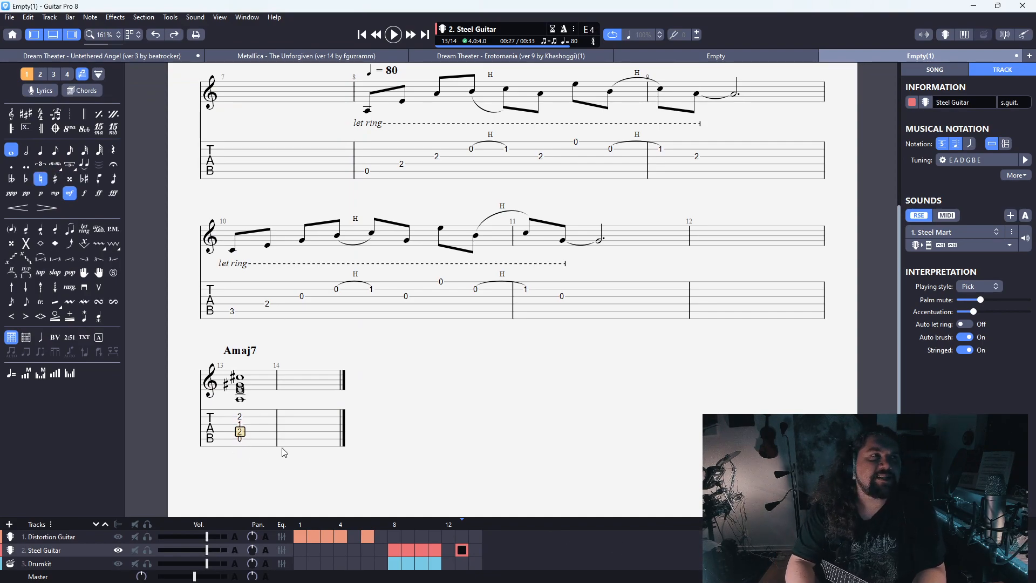
pyautogui.press('a')
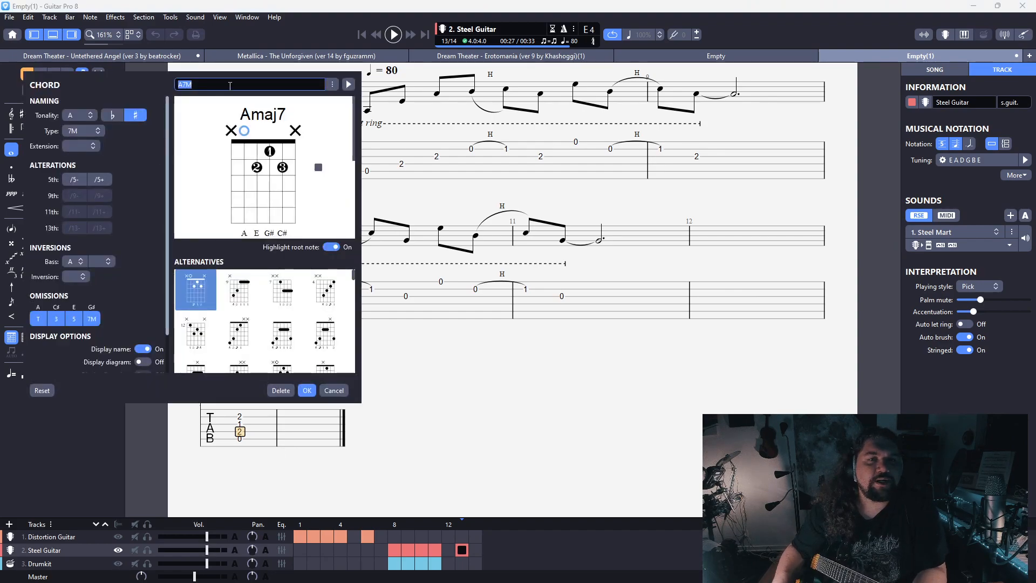
pyautogui.write('A')
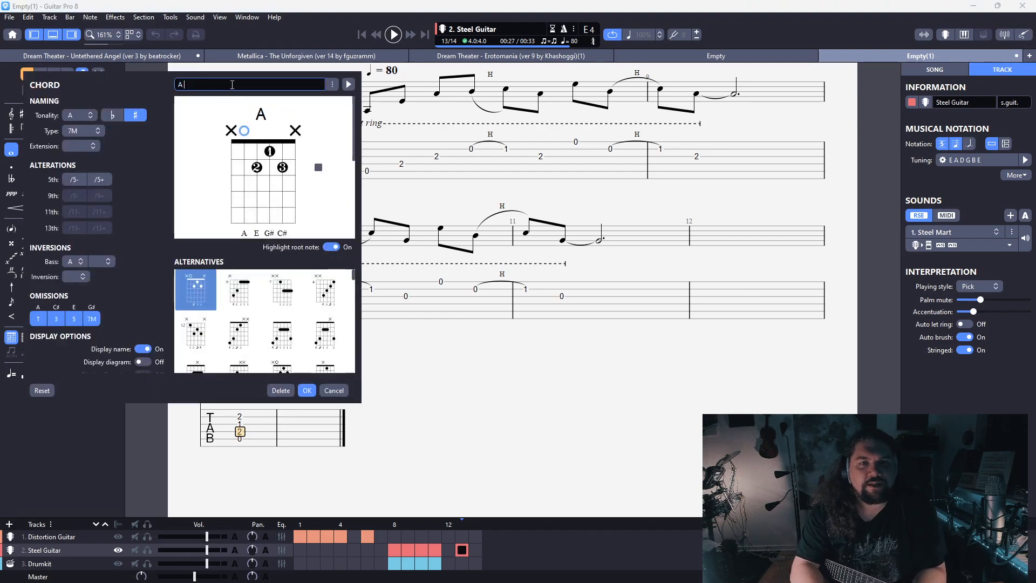
pyautogui.write(' major 7')
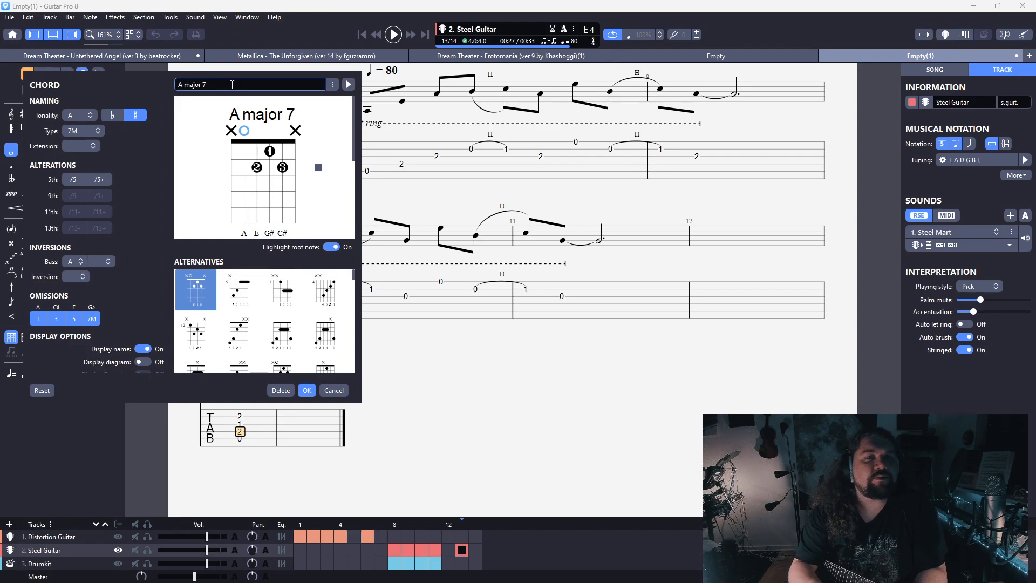
pyautogui.click(308, 391)
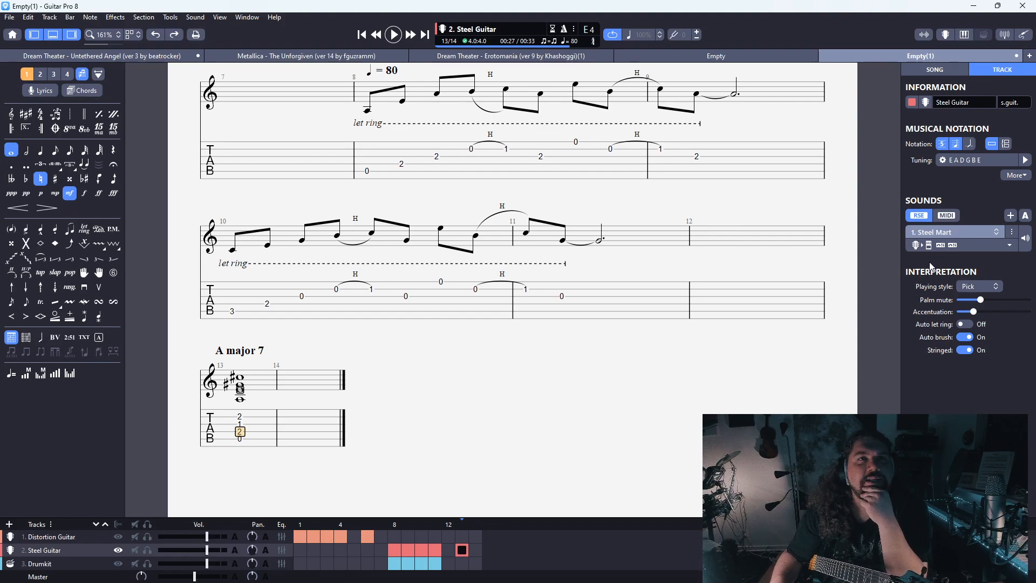
# Set the Steel Guitar track's sound to November, solo the track, and play it from the start of bar 8
pyautogui.click(938, 359)
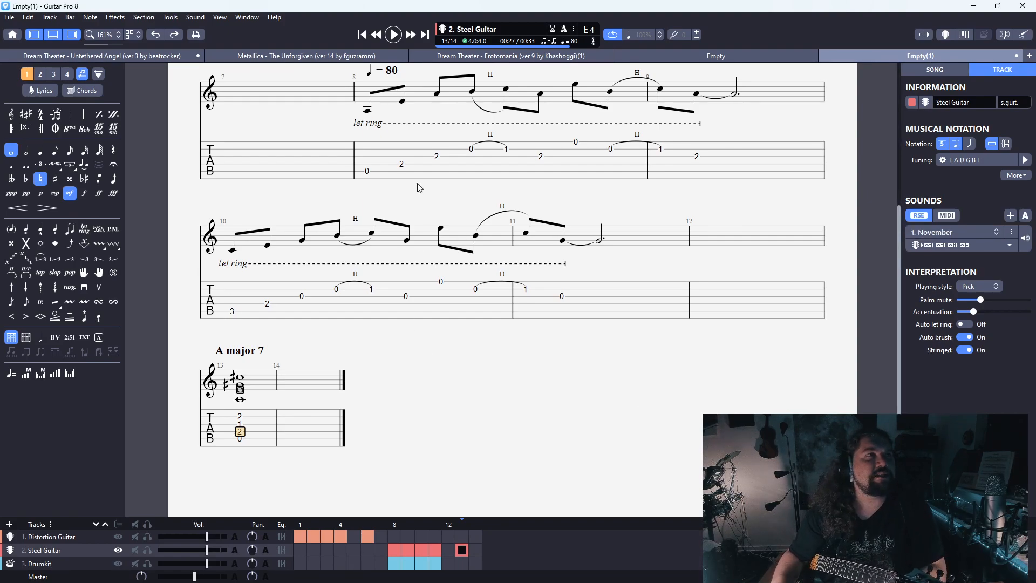
pyautogui.click(371, 166)
pyautogui.click(147, 551)
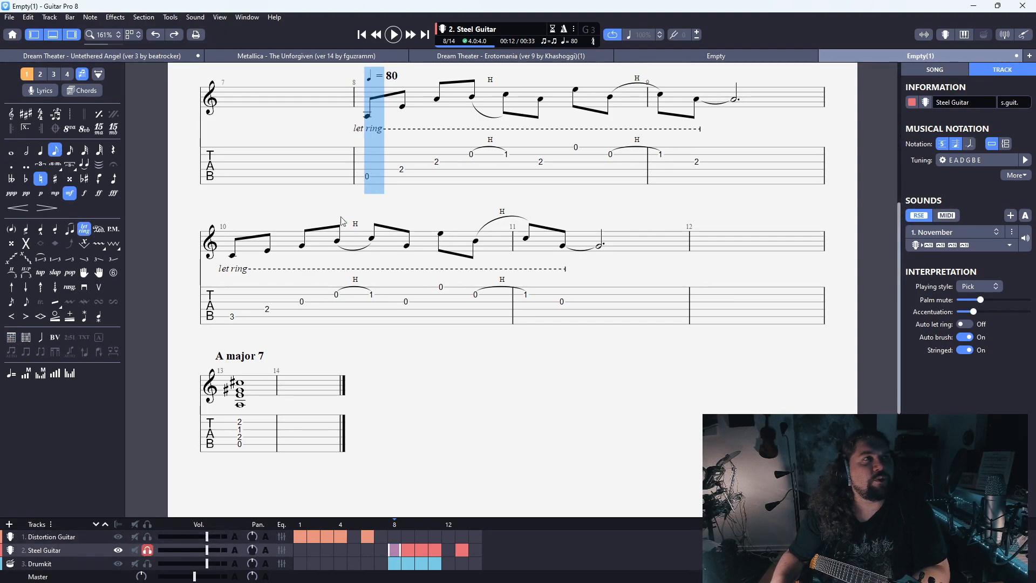
pyautogui.press('space')
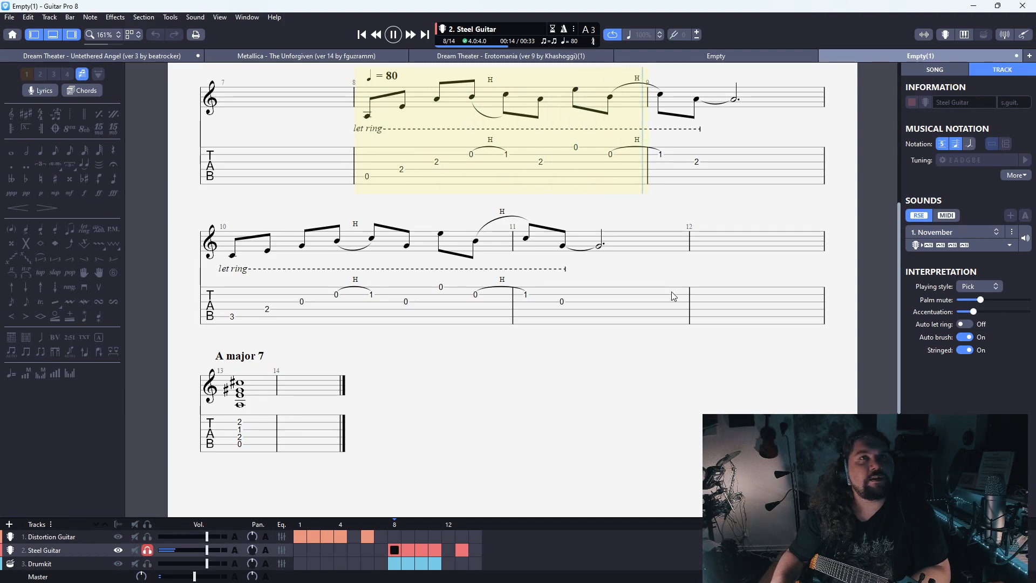
pyautogui.press('space')
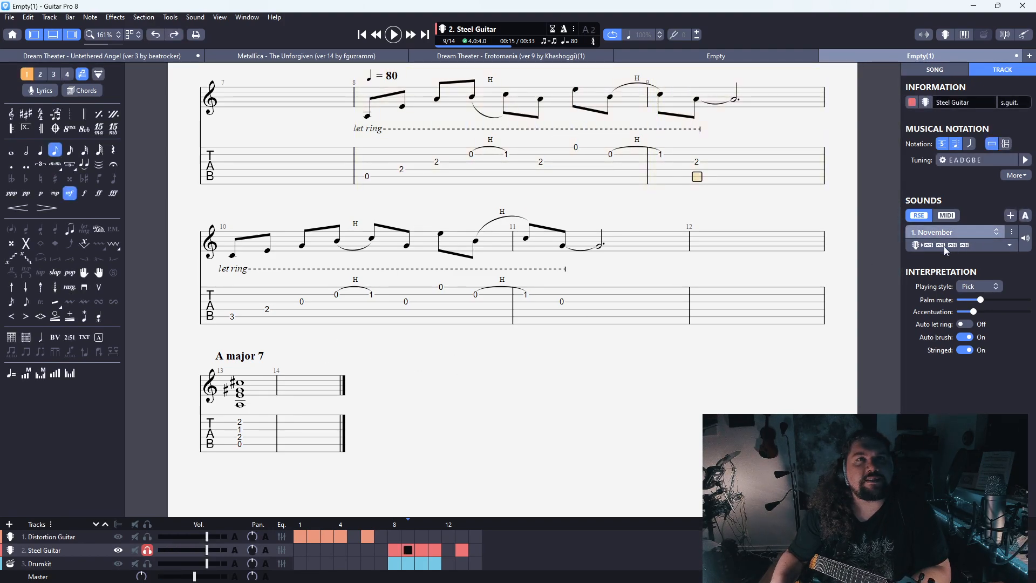
# Compare the Steel Mart and Greensleeves sounds on the Steel Guitar track by playing the let-ring passage with each
pyautogui.click(857, 329)
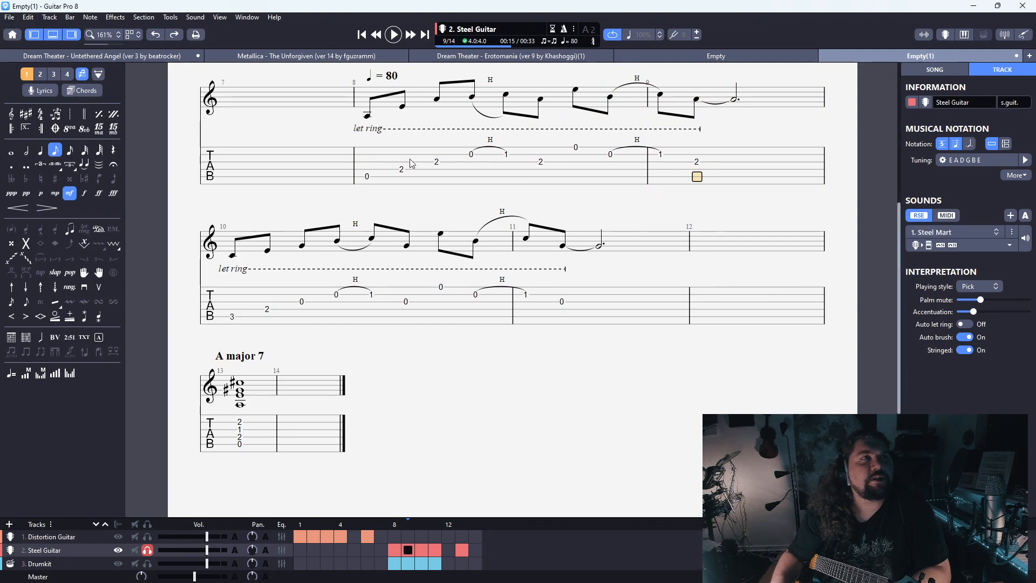
pyautogui.click(368, 169)
pyautogui.press('space')
pyautogui.press('space')
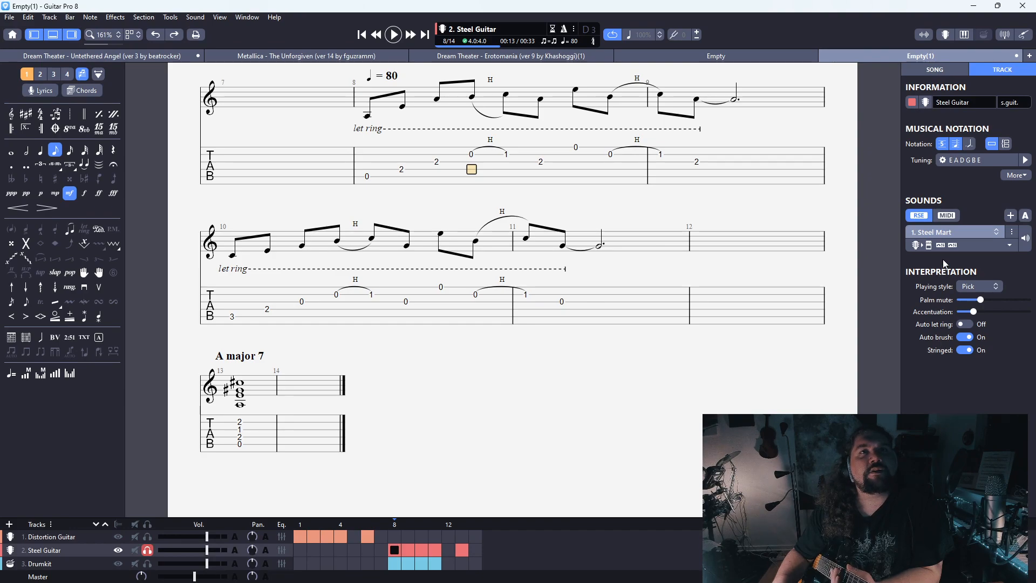
pyautogui.press('space')
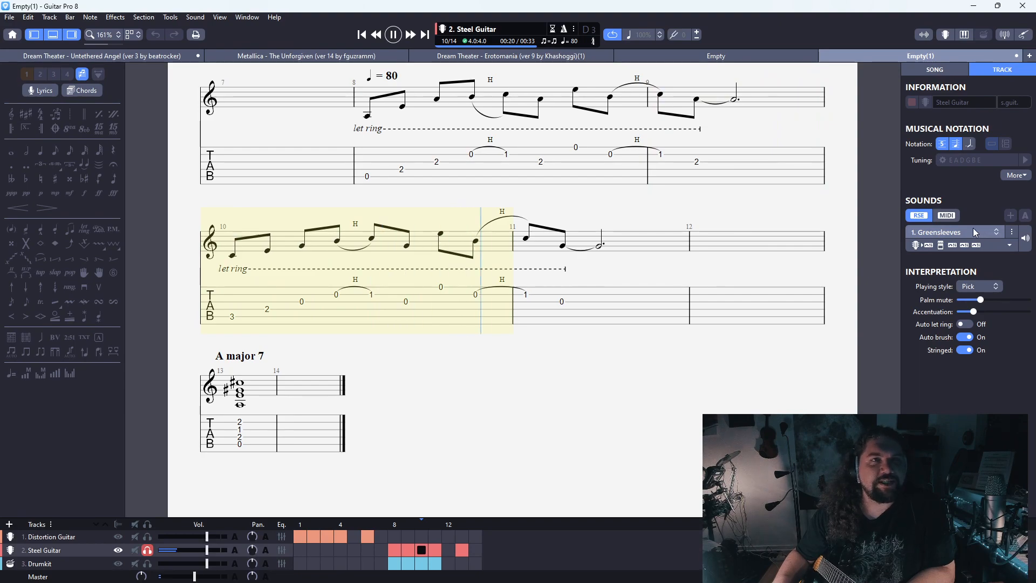
pyautogui.press('space')
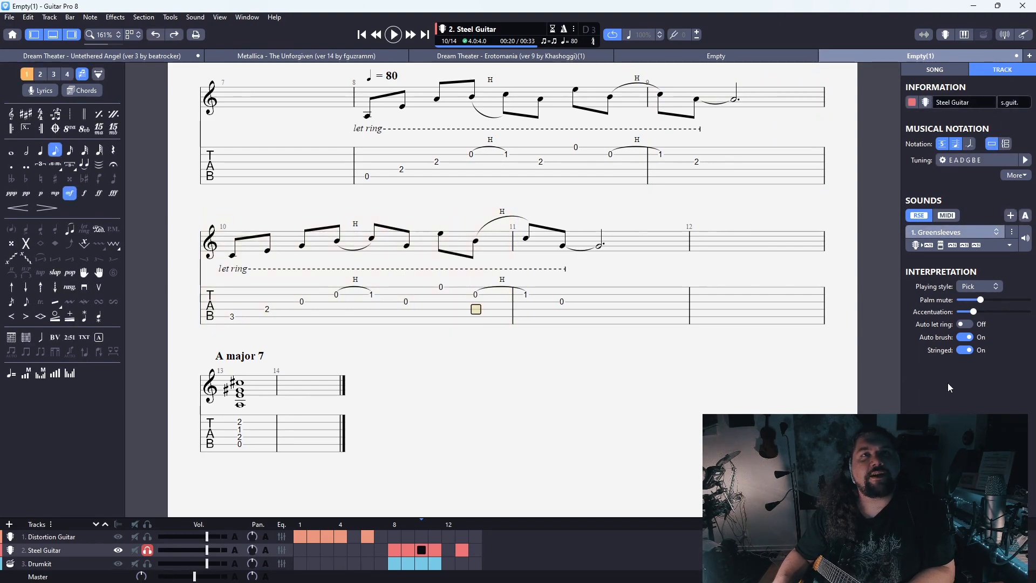
# Set the Steel Guitar track's sound to Overnight and play the passage from the start of bar 8
pyautogui.click(368, 179)
pyautogui.press('space')
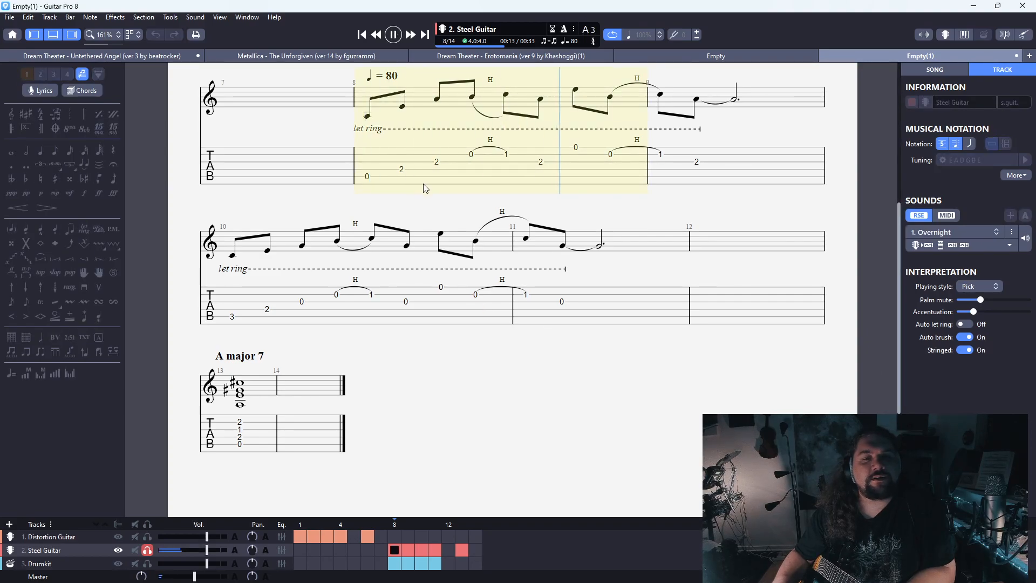
pyautogui.press('space')
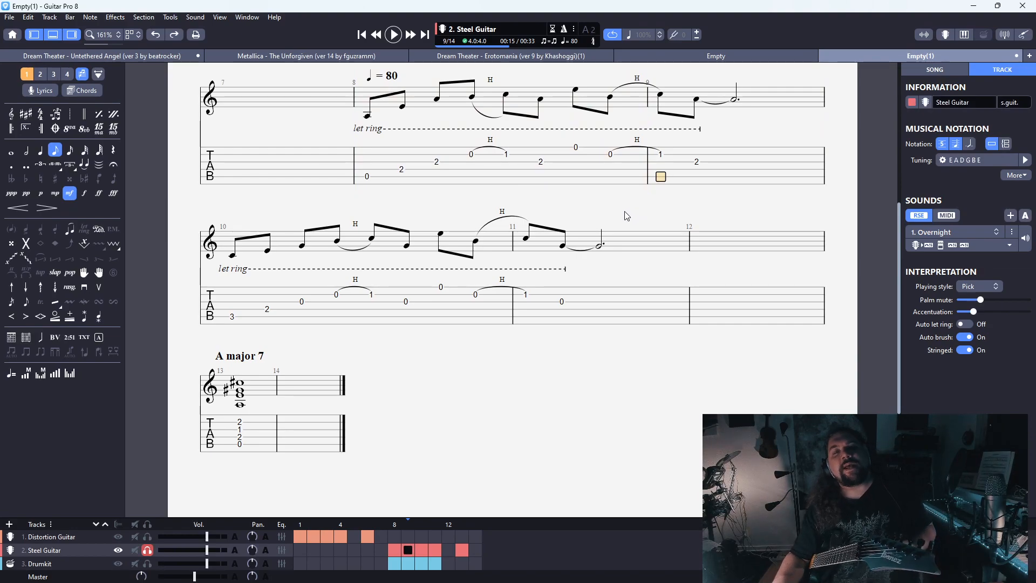